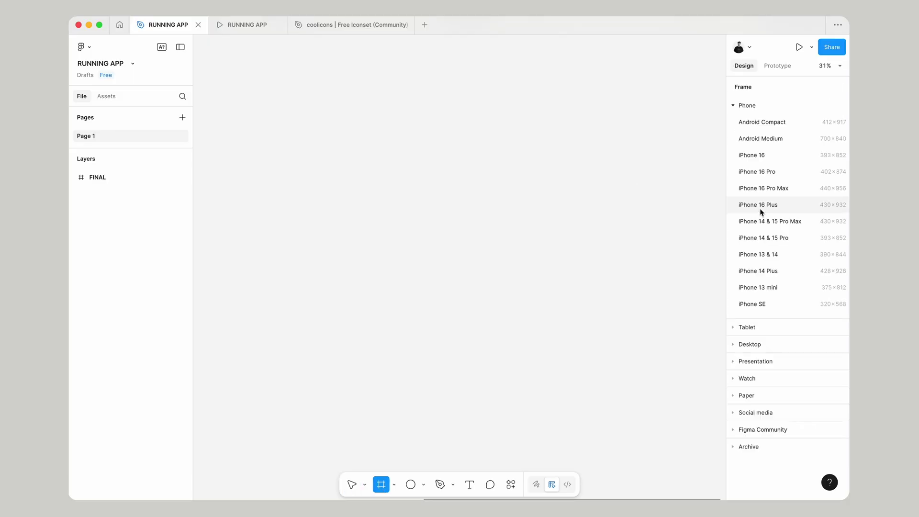
Step: Create a 402×874 iPhone 16 Pro preset frame, rename it APP, and reselect it
{"action": "left_click", "coordinate": [779, 171]}
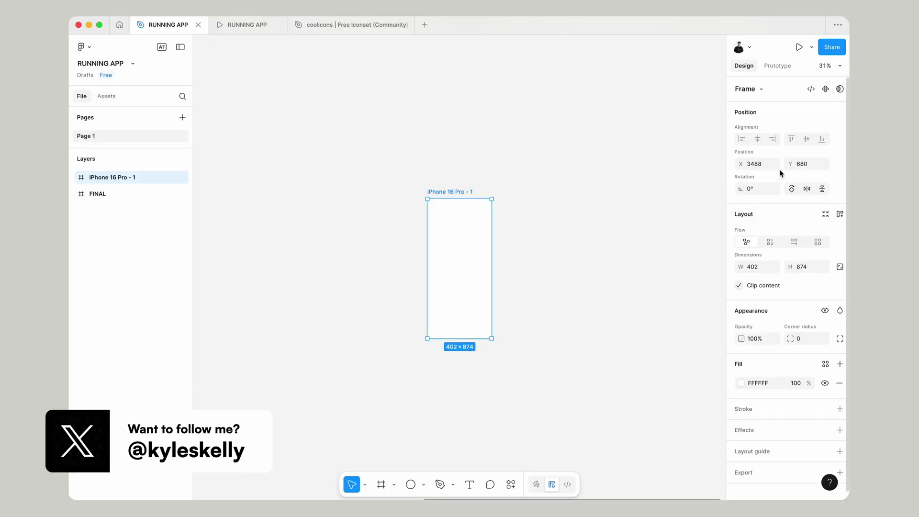
{"action": "left_click", "coordinate": [601, 189]}
{"action": "scroll", "coordinate": [500, 190], "scroll_direction": "up", "scroll_amount": 2}
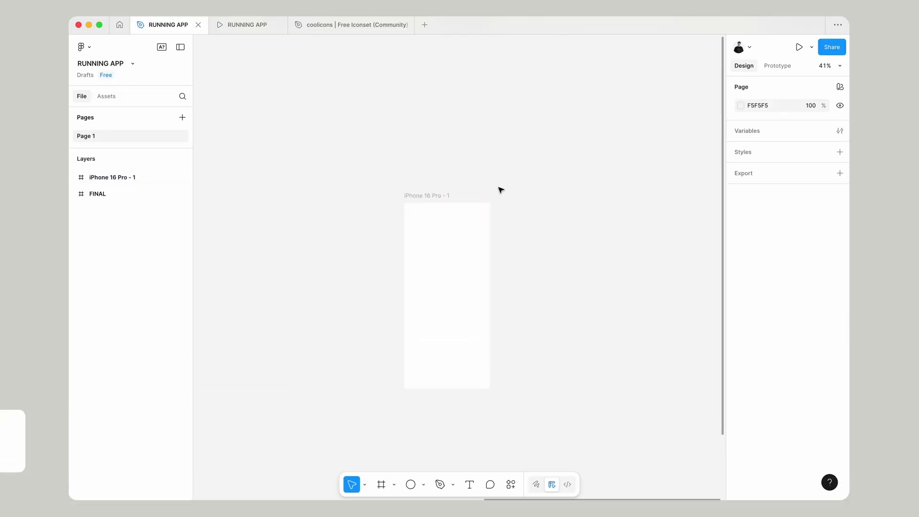
{"action": "double_click", "coordinate": [435, 196]}
{"action": "type", "text": "APP"}
{"action": "key", "text": "Return"}
{"action": "left_click", "coordinate": [482, 165]}
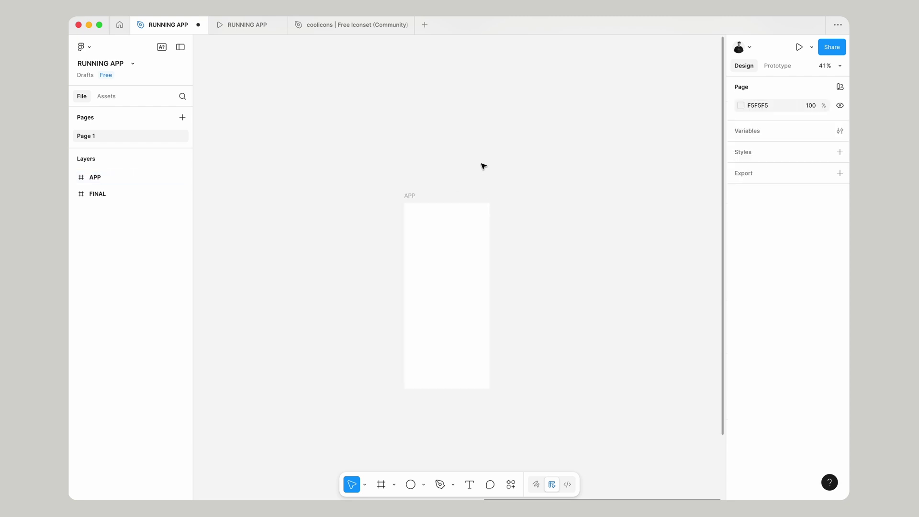
{"action": "scroll", "coordinate": [482, 166], "scroll_direction": "up", "scroll_amount": 2}
{"action": "left_click", "coordinate": [375, 161]}
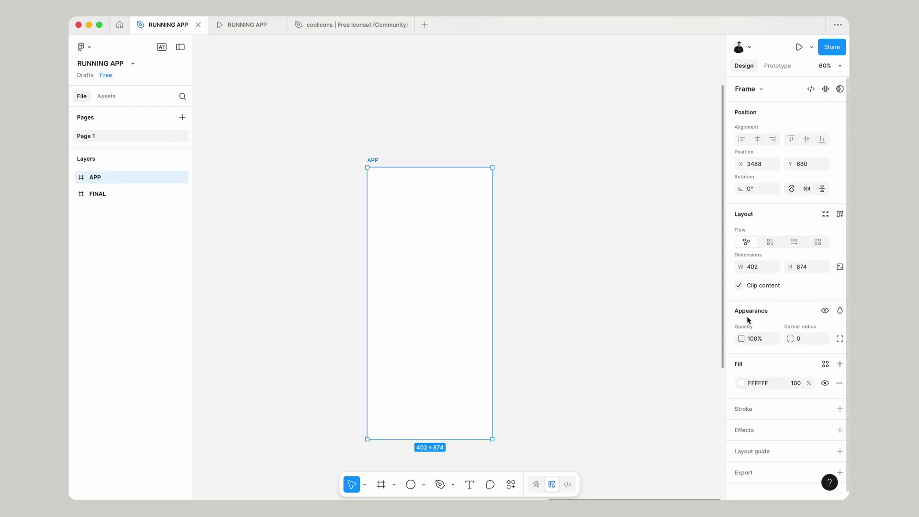
Step: Fill the APP frame with black
{"action": "left_click", "coordinate": [742, 383]}
{"action": "left_click_drag", "start_coordinate": [663, 343], "coordinate": [568, 390]}
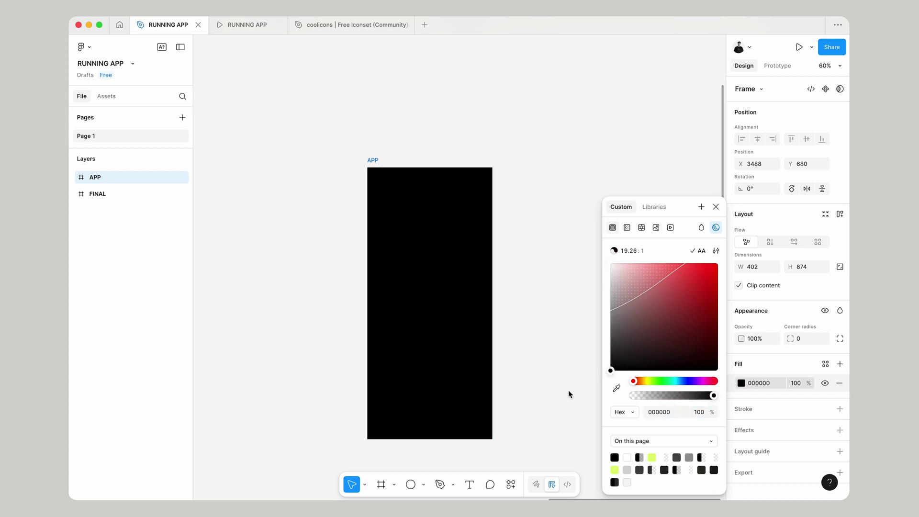
{"action": "key", "text": "Escape"}
Step: Insert the 'apple status' iPhone status bar asset, centred at the top of APP
{"action": "left_click", "coordinate": [511, 485]}
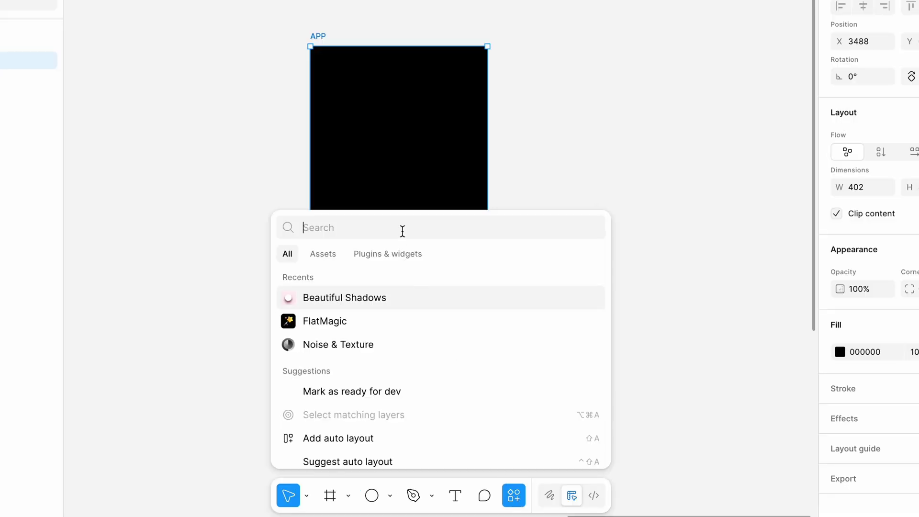
{"action": "type", "text": "app"}
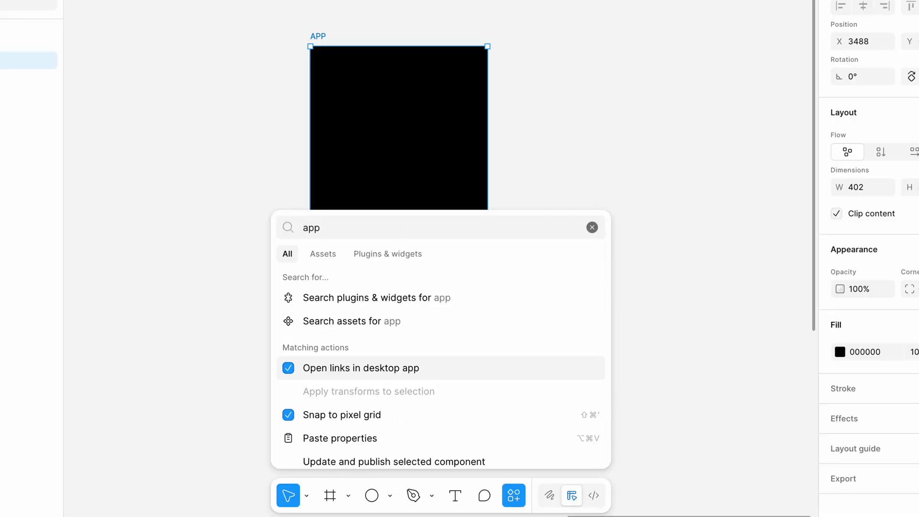
{"action": "type", "text": "le status"}
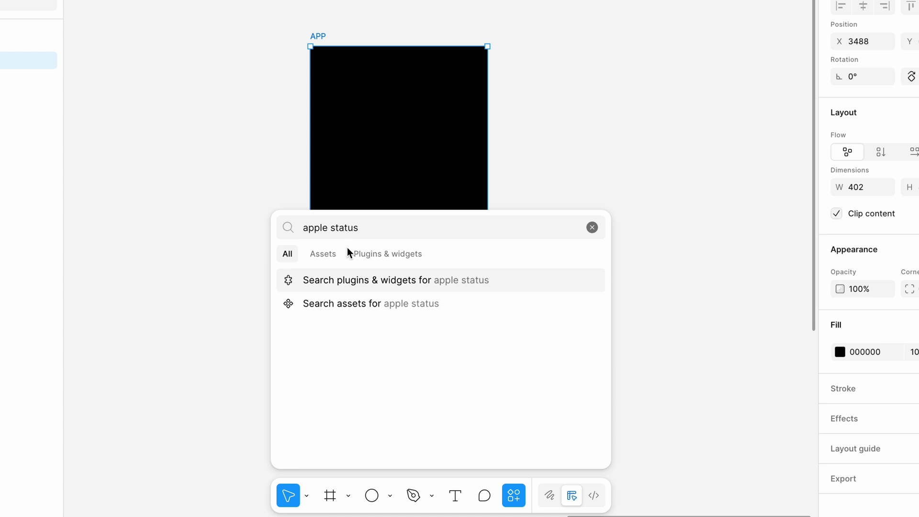
{"action": "left_click", "coordinate": [330, 275]}
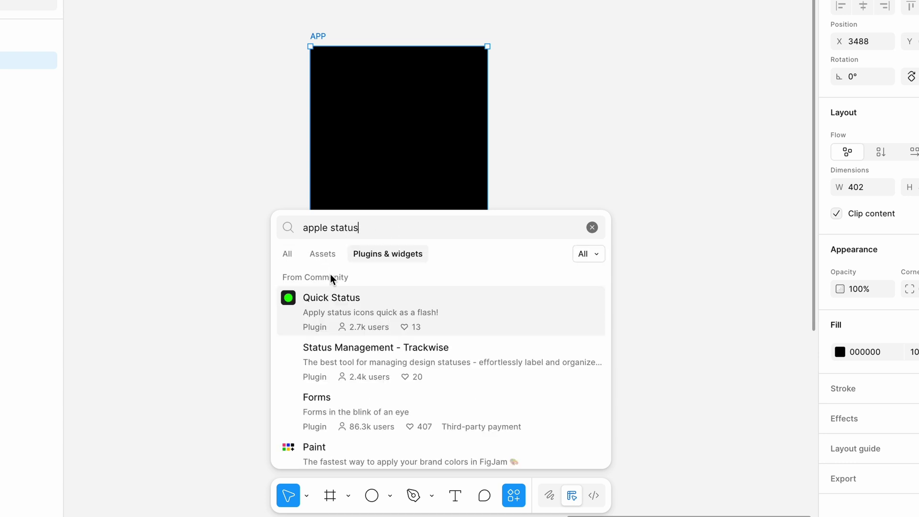
{"action": "left_click", "coordinate": [322, 256]}
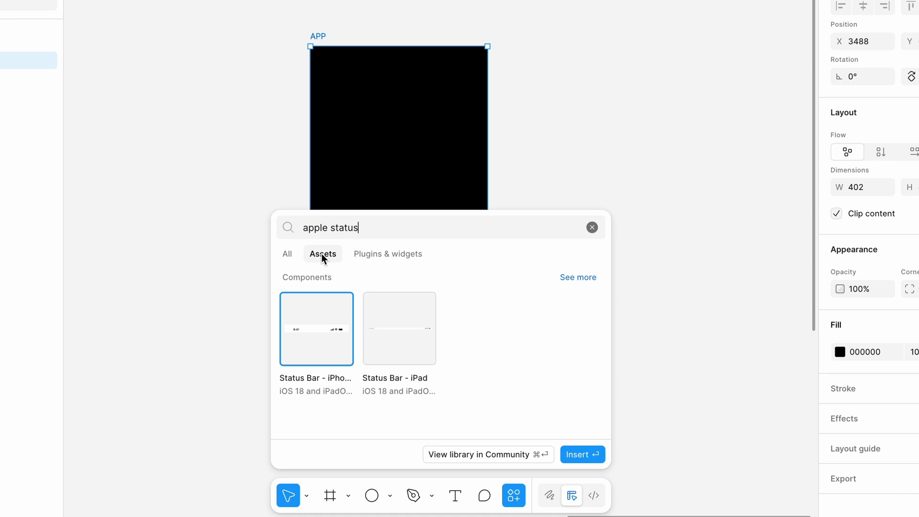
{"action": "left_click_drag", "start_coordinate": [320, 355], "coordinate": [375, 143]}
{"action": "left_click_drag", "start_coordinate": [367, 91], "coordinate": [398, 90]}
{"action": "left_click", "coordinate": [759, 194]}
{"action": "left_click", "coordinate": [793, 193]}
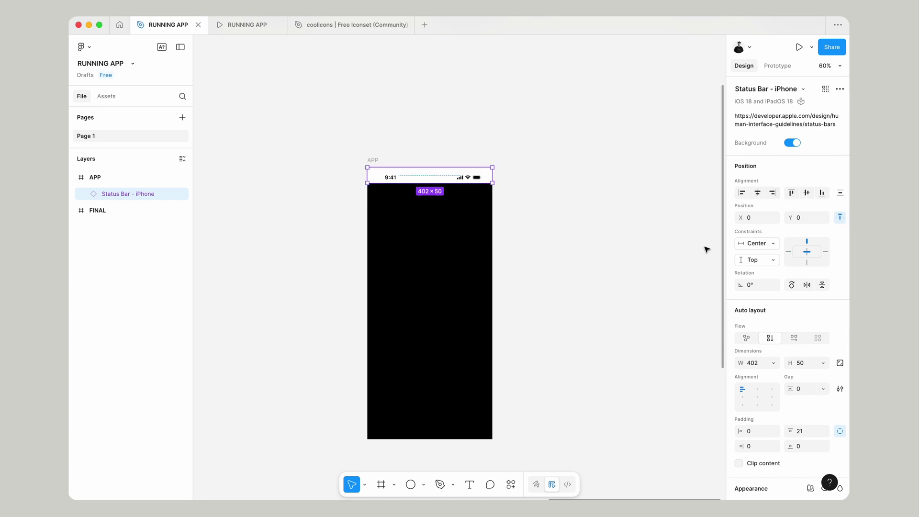
Step: Turn off the status bar's background and make its text white
{"action": "left_click", "coordinate": [791, 143]}
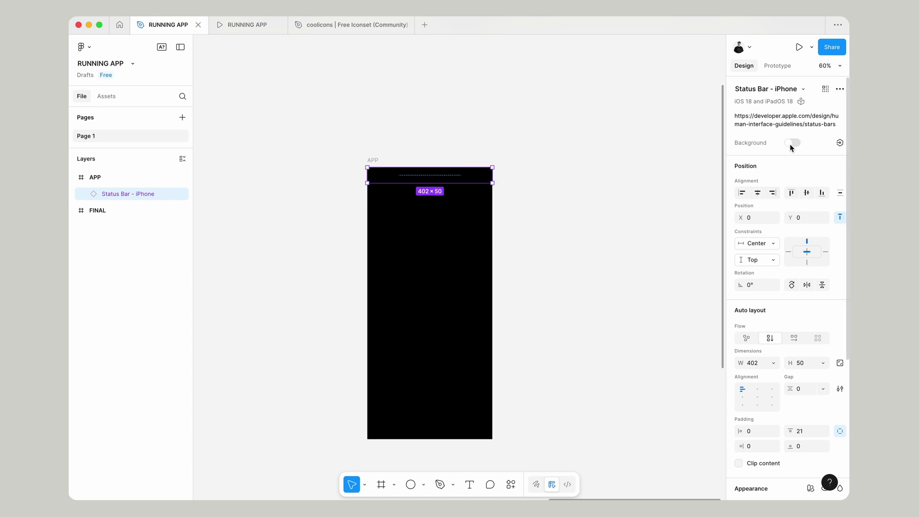
{"action": "scroll", "coordinate": [814, 384], "scroll_direction": "down", "scroll_amount": 4}
{"action": "left_click", "coordinate": [826, 438]}
{"action": "left_click", "coordinate": [826, 437]}
{"action": "left_click", "coordinate": [741, 438]}
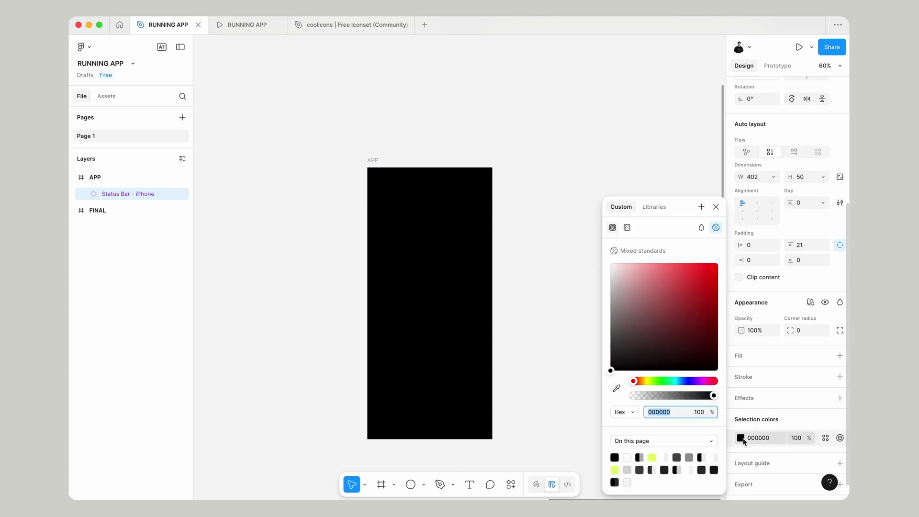
{"action": "left_click_drag", "start_coordinate": [639, 292], "coordinate": [544, 216]}
{"action": "left_click", "coordinate": [372, 160]}
{"action": "scroll", "coordinate": [479, 287], "scroll_direction": "down", "scroll_amount": 1}
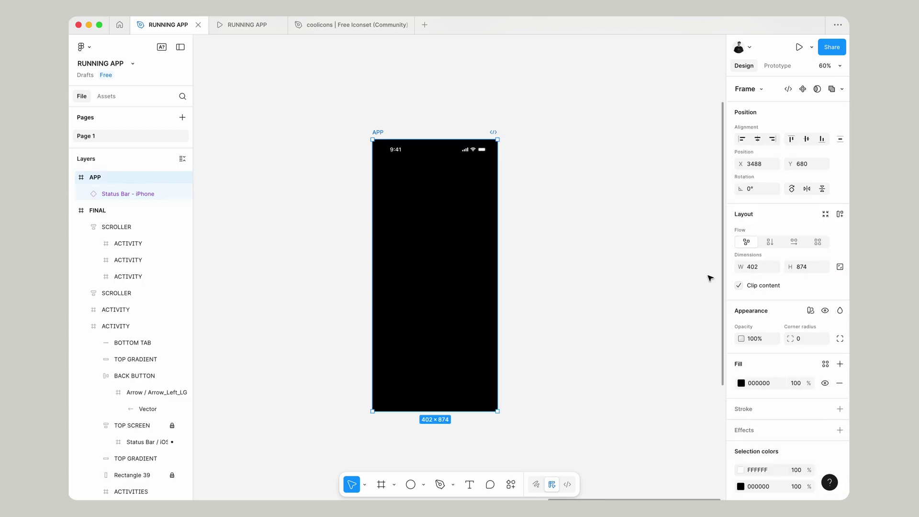
Step: Change the APP frame fill to a very dark grey, 161616
{"action": "left_click", "coordinate": [742, 383]}
{"action": "left_click_drag", "start_coordinate": [649, 348], "coordinate": [592, 365]}
{"action": "left_click_drag", "start_coordinate": [459, 332], "coordinate": [459, 332]}
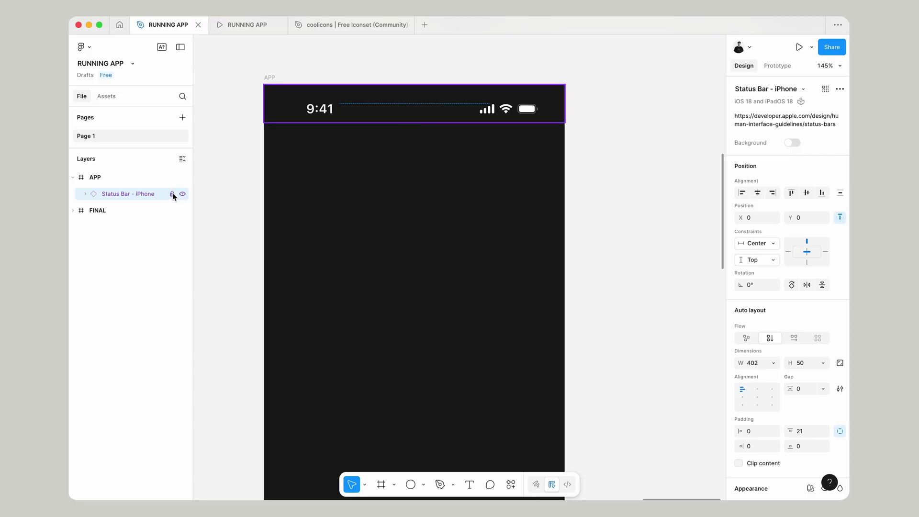
Step: Lock the status bar layer and set its scroll position to Fixed
{"action": "left_click", "coordinate": [172, 195]}
{"action": "left_click", "coordinate": [777, 67]}
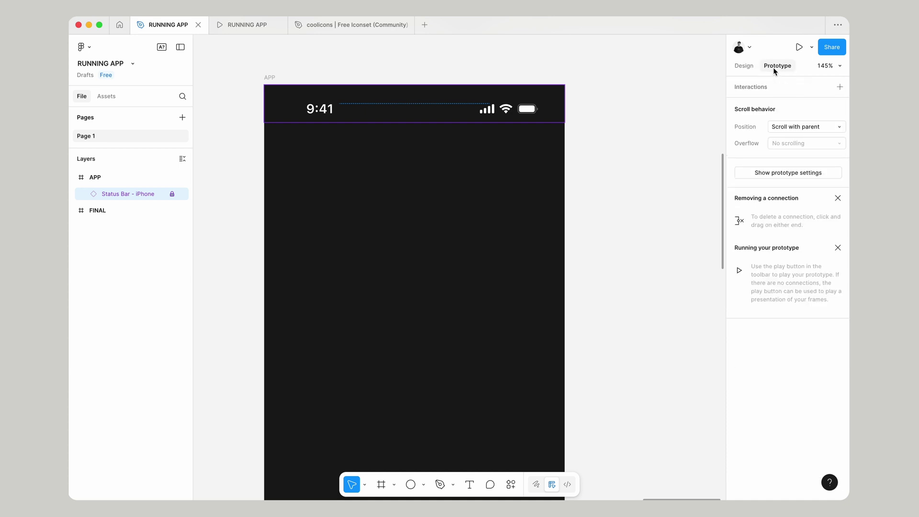
{"action": "left_click", "coordinate": [803, 128]}
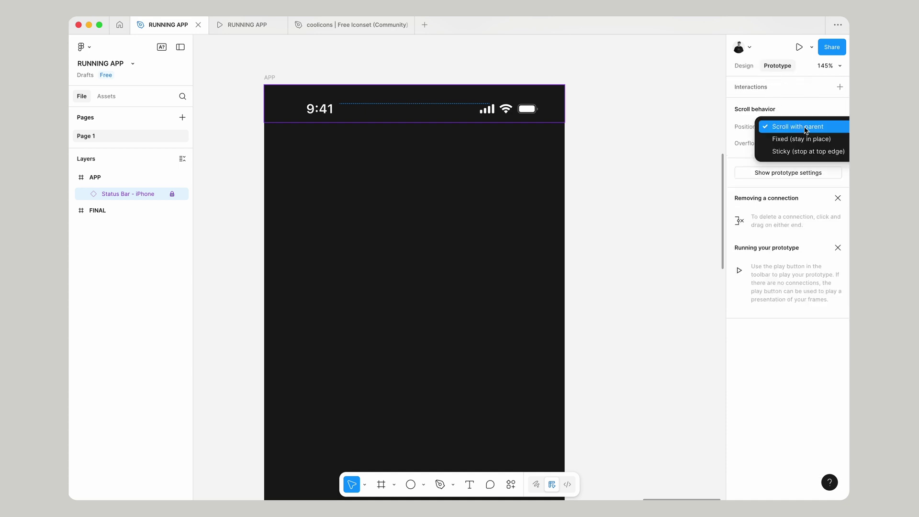
{"action": "left_click", "coordinate": [808, 139]}
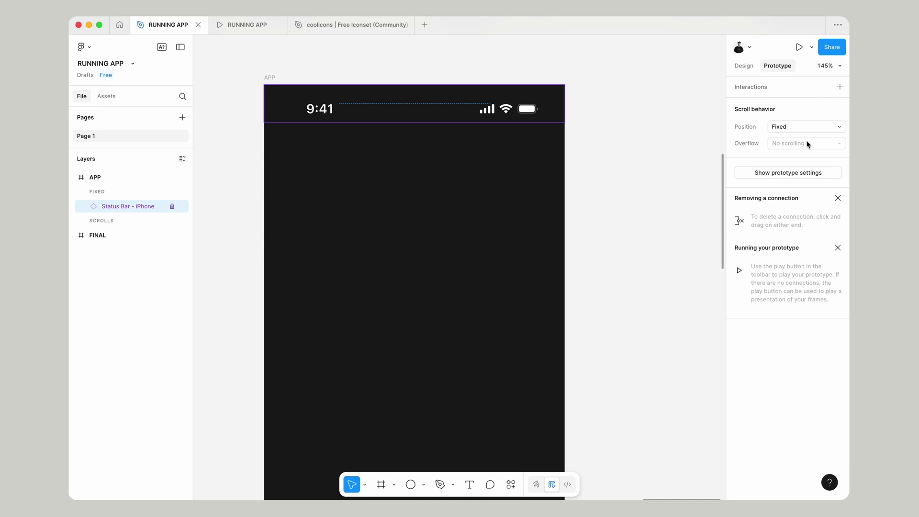
{"action": "key", "text": "Escape"}
Step: Draw a 402×120 rectangle across the top of APP
{"action": "left_click", "coordinate": [424, 484]}
{"action": "left_click", "coordinate": [433, 384]}
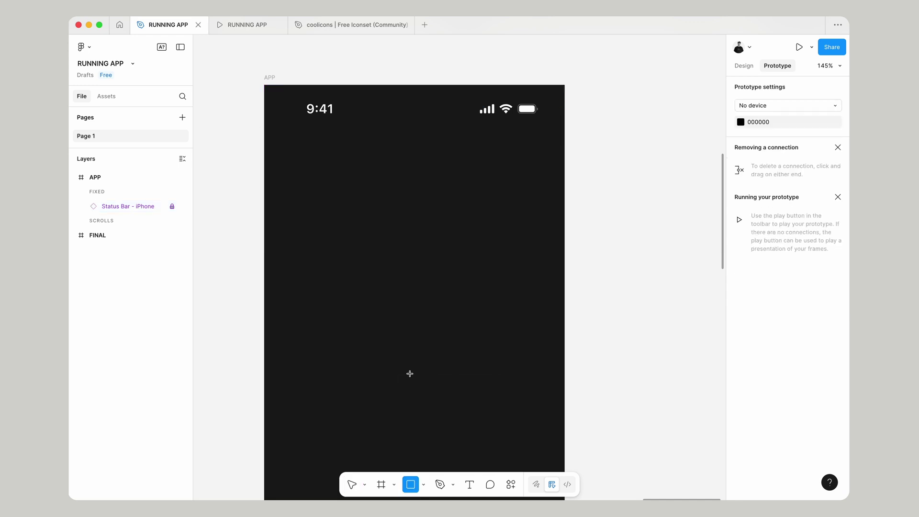
{"action": "left_click_drag", "start_coordinate": [265, 86], "coordinate": [565, 175]}
Step: Give the rectangle a top-to-bottom linear gradient fill from black to white
{"action": "left_click", "coordinate": [740, 381]}
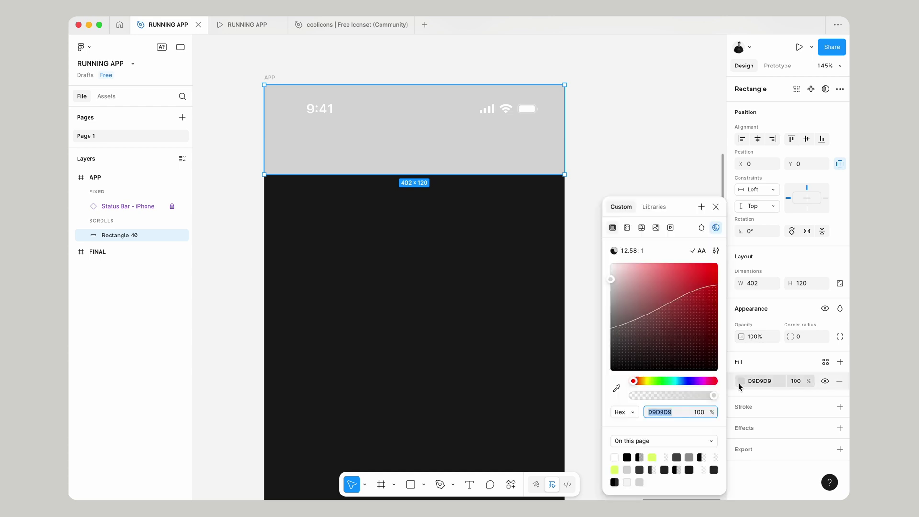
{"action": "left_click", "coordinate": [628, 228]}
{"action": "left_click", "coordinate": [646, 319]}
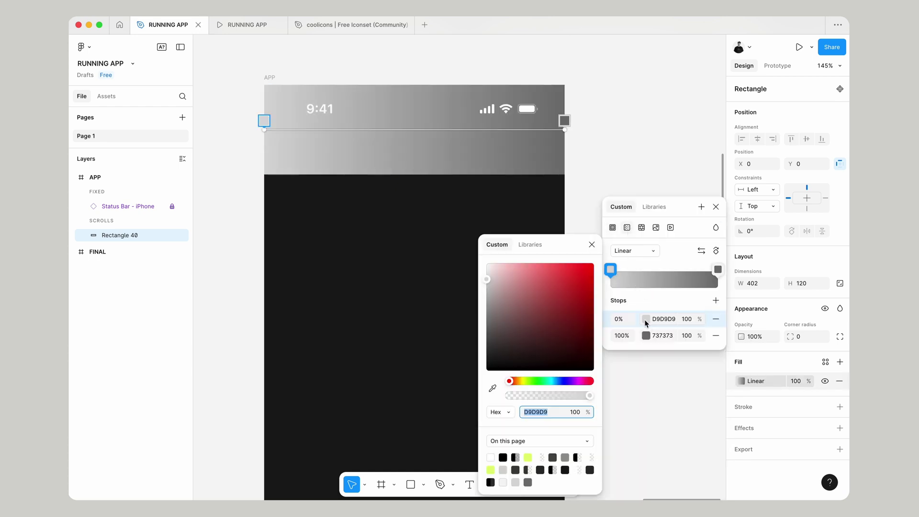
{"action": "left_click_drag", "start_coordinate": [545, 314], "coordinate": [429, 400]}
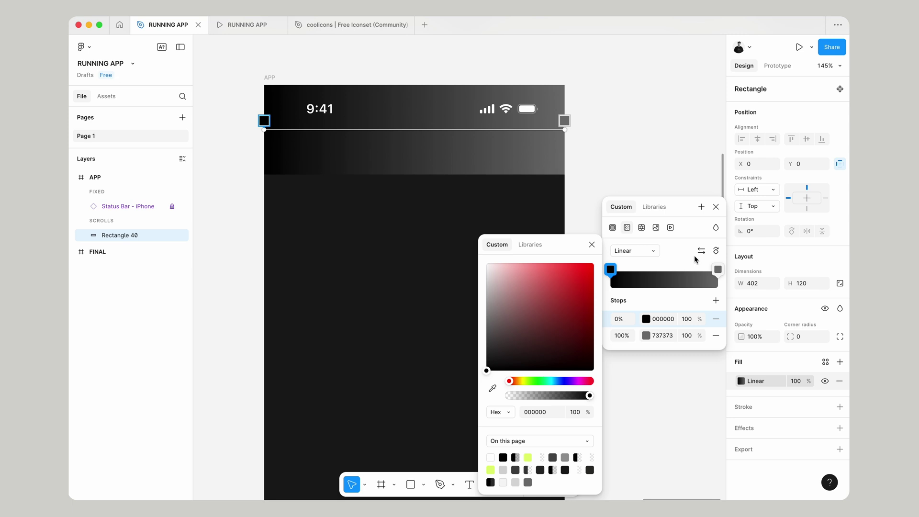
{"action": "left_click", "coordinate": [718, 270]}
{"action": "left_click_drag", "start_coordinate": [546, 289], "coordinate": [405, 226]}
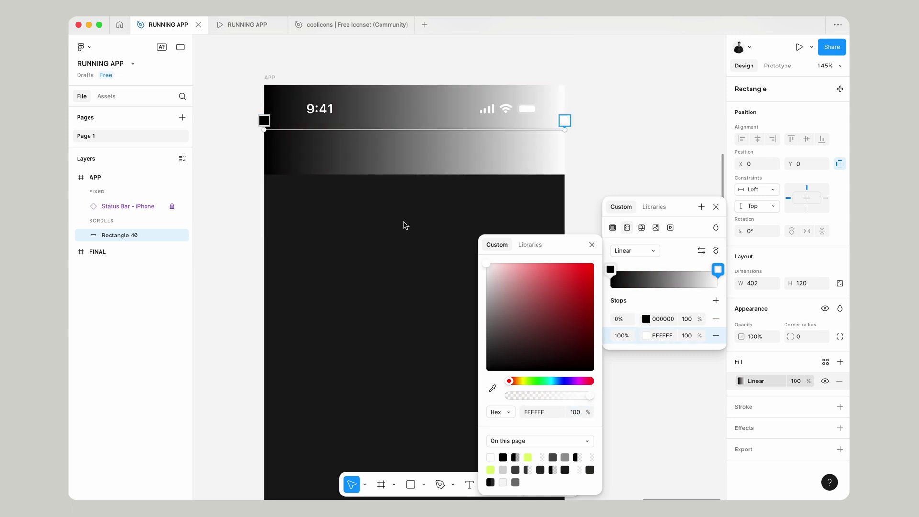
{"action": "left_click", "coordinate": [716, 251]}
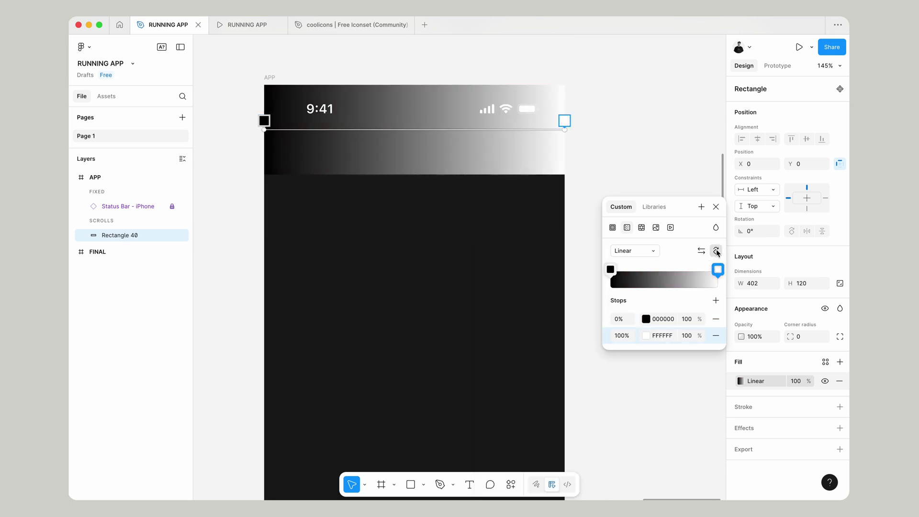
{"action": "left_click", "coordinate": [717, 251]}
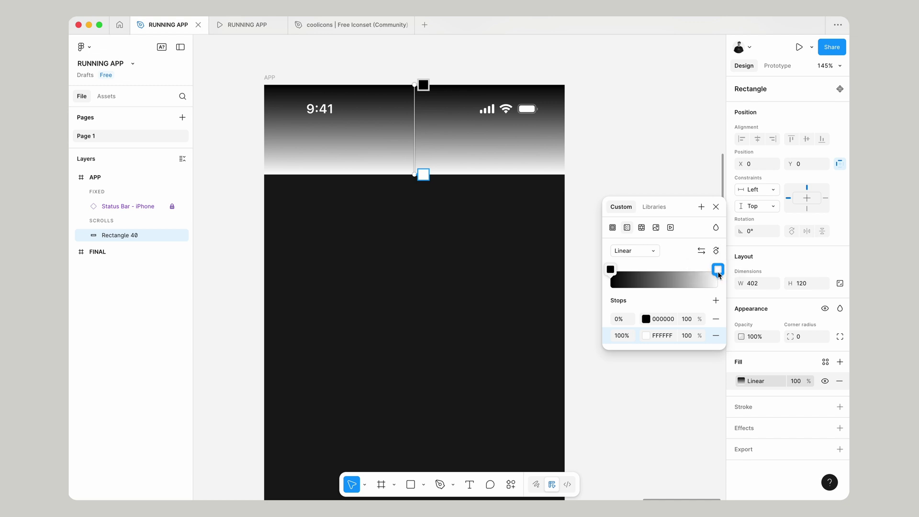
Step: Make the gradient end black at 0% opacity and set the rectangle to 50% opacity
{"action": "left_click", "coordinate": [718, 269]}
{"action": "left_click_drag", "start_coordinate": [535, 364], "coordinate": [403, 416]}
{"action": "left_click", "coordinate": [691, 337]}
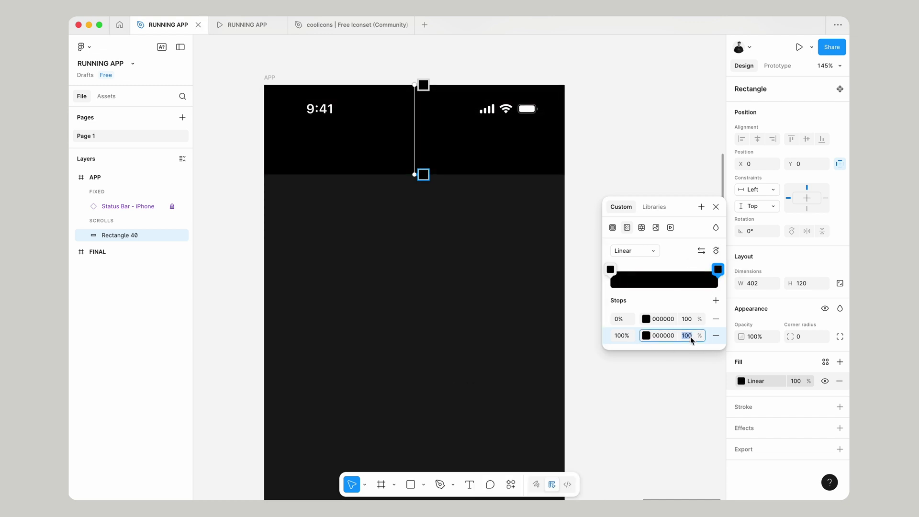
{"action": "type", "text": "0"}
{"action": "key", "text": "Return"}
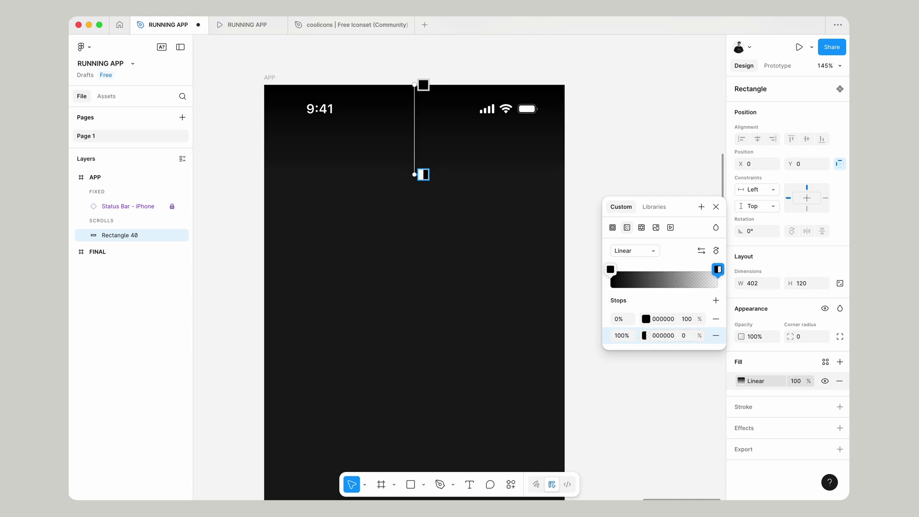
{"action": "left_click", "coordinate": [765, 337]}
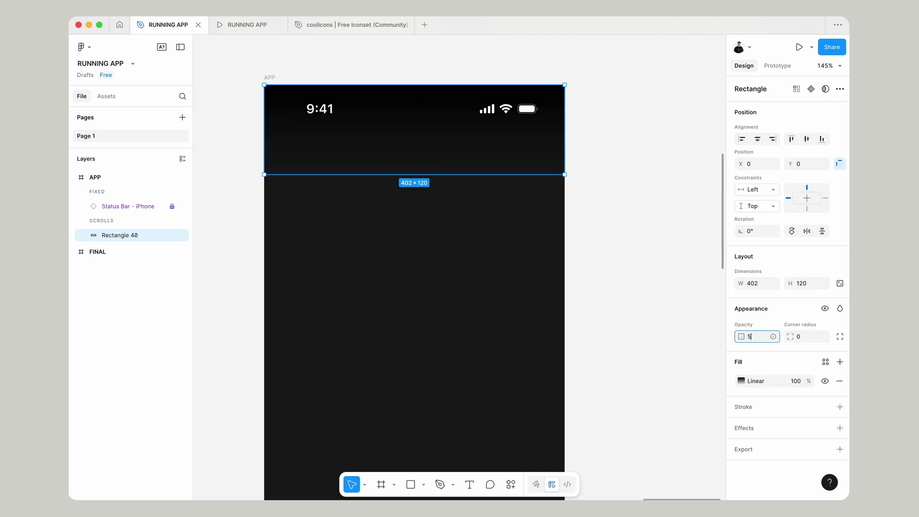
{"action": "type", "text": "50"}
{"action": "key", "text": "Return"}
Step: Place the gradient above the status bar; duplicate it, rotate the copy 180°, and bottom-align it
{"action": "left_click", "coordinate": [122, 236]}
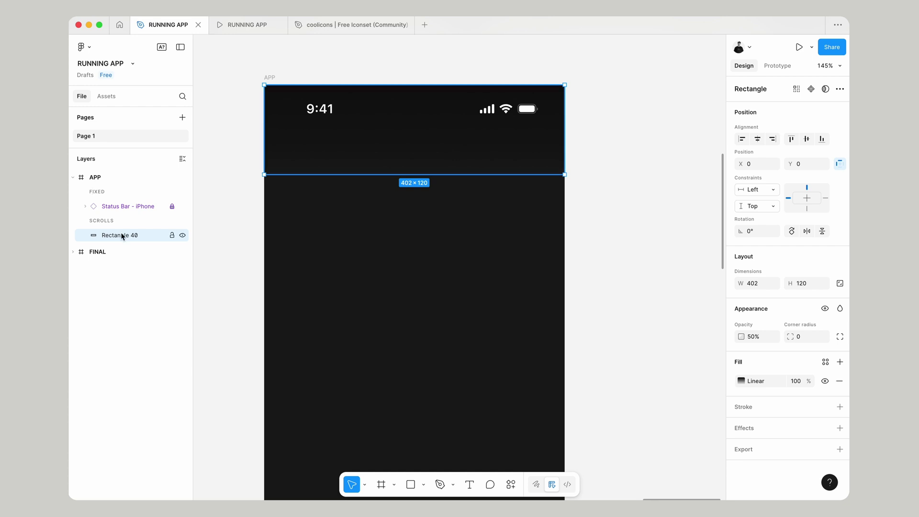
{"action": "mouse_move", "coordinate": [122, 229]}
{"action": "left_mouse_down"}
{"action": "mouse_move", "coordinate": [124, 195]}
{"action": "mouse_move", "coordinate": [113, 232]}
{"action": "left_mouse_up"}
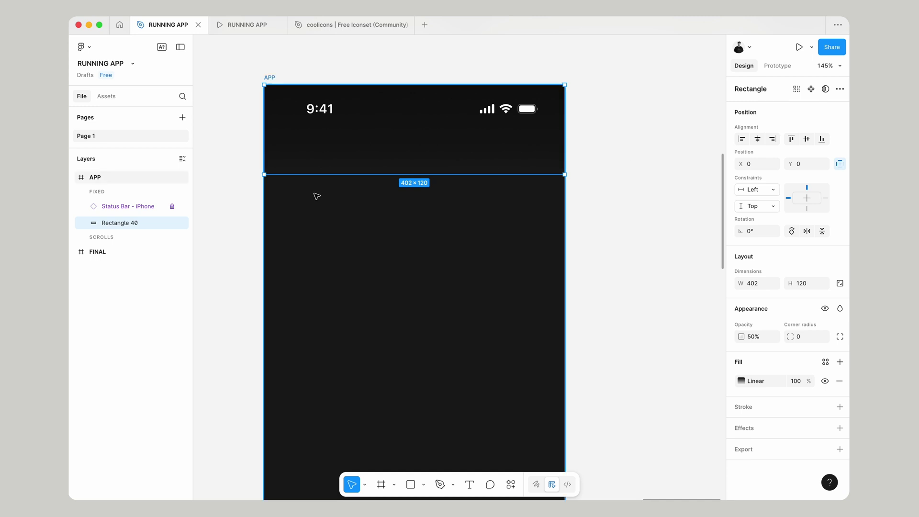
{"action": "key", "text": "super+d"}
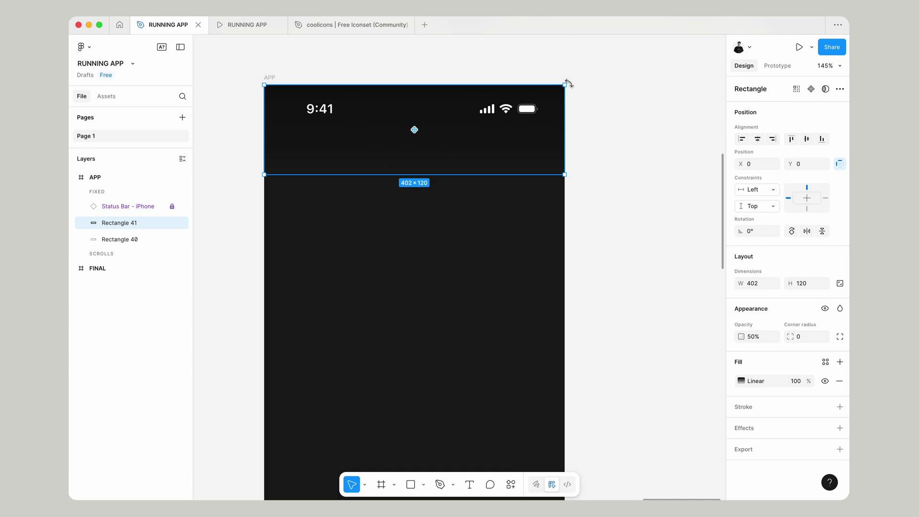
{"action": "left_click_drag", "start_coordinate": [569, 84], "coordinate": [316, 164]}
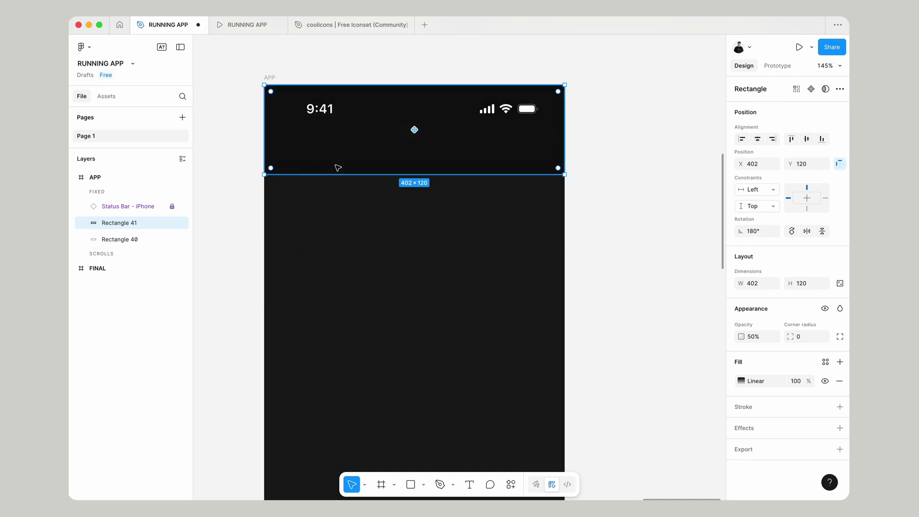
{"action": "left_click", "coordinate": [822, 139]}
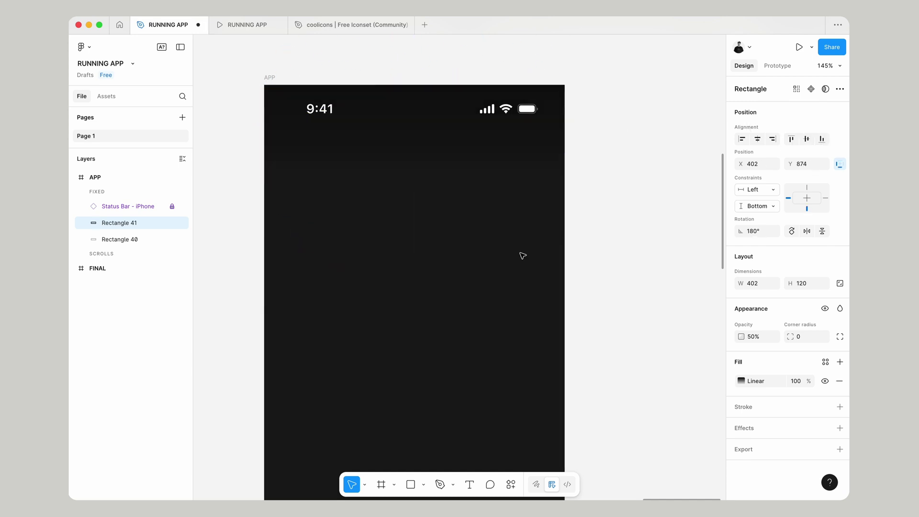
Step: Draw a frame inside APP, set its width to 386 (402-16), and centre it horizontally
{"action": "scroll", "coordinate": [523, 256], "scroll_direction": "down", "scroll_amount": 5}
{"action": "scroll", "coordinate": [523, 256], "scroll_direction": "down", "scroll_amount": 3}
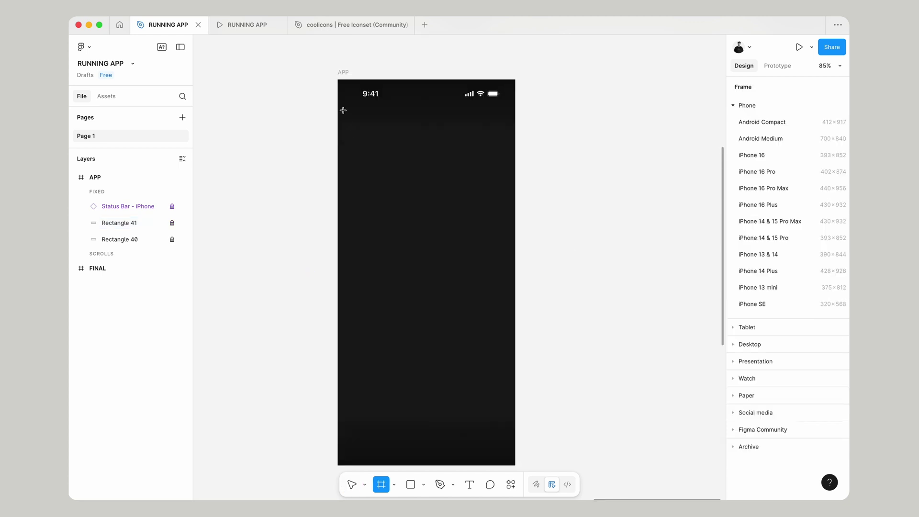
{"action": "mouse_move", "coordinate": [344, 110]}
{"action": "left_mouse_down"}
{"action": "mouse_move", "coordinate": [507, 447]}
{"action": "mouse_move", "coordinate": [501, 434]}
{"action": "left_mouse_up"}
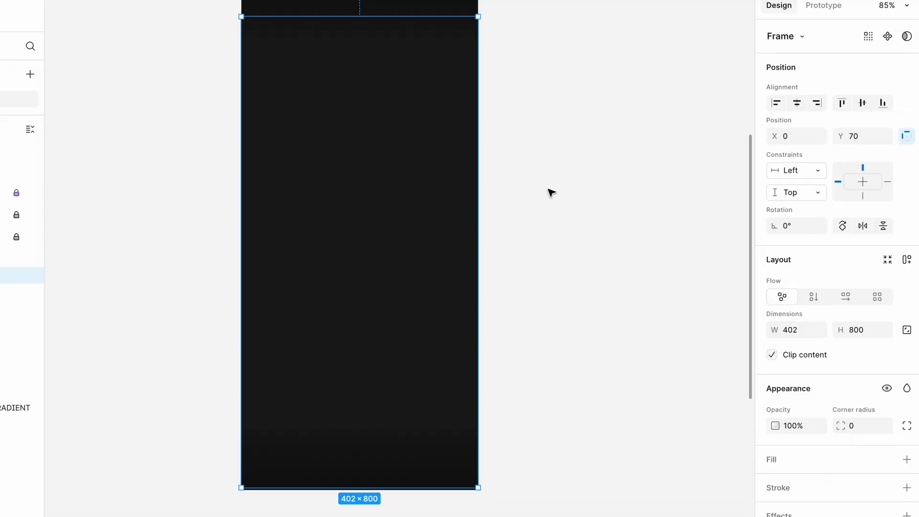
{"action": "left_click", "coordinate": [804, 334]}
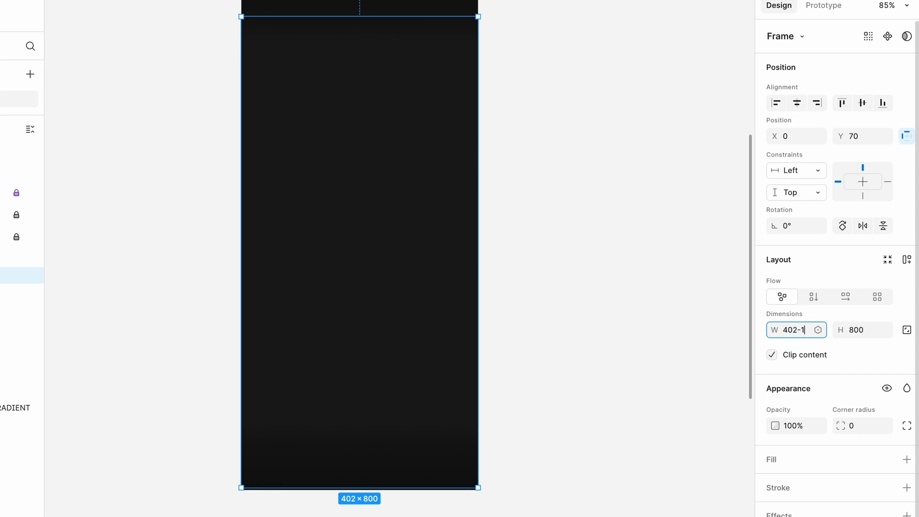
{"action": "type", "text": "-16"}
{"action": "key", "text": "Return"}
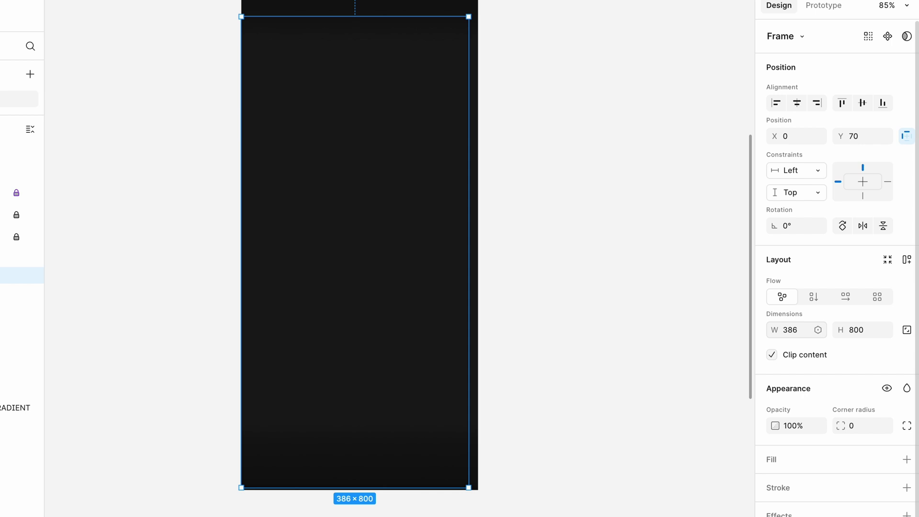
{"action": "left_click", "coordinate": [797, 102]}
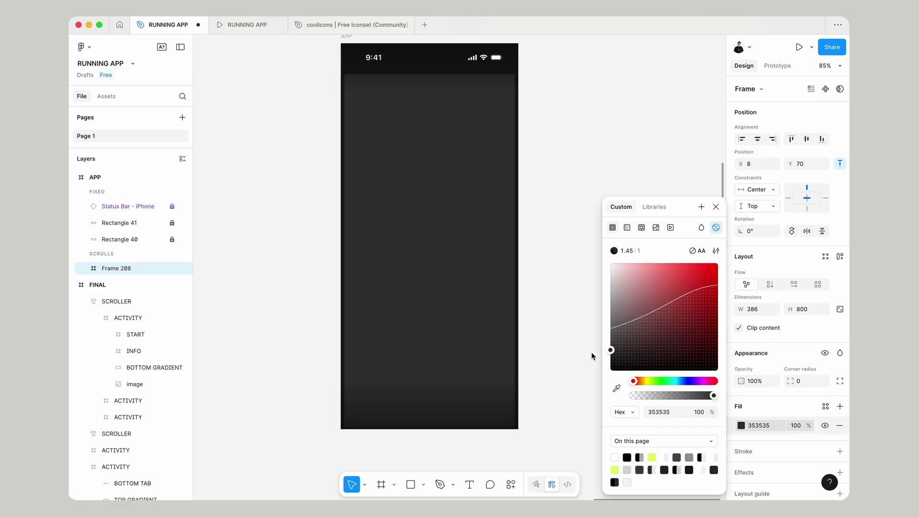
Step: Lighten the card's grey fill and give it a corner radius of 16
{"action": "left_click_drag", "start_coordinate": [592, 353], "coordinate": [592, 352]}
{"action": "left_click", "coordinate": [589, 172]}
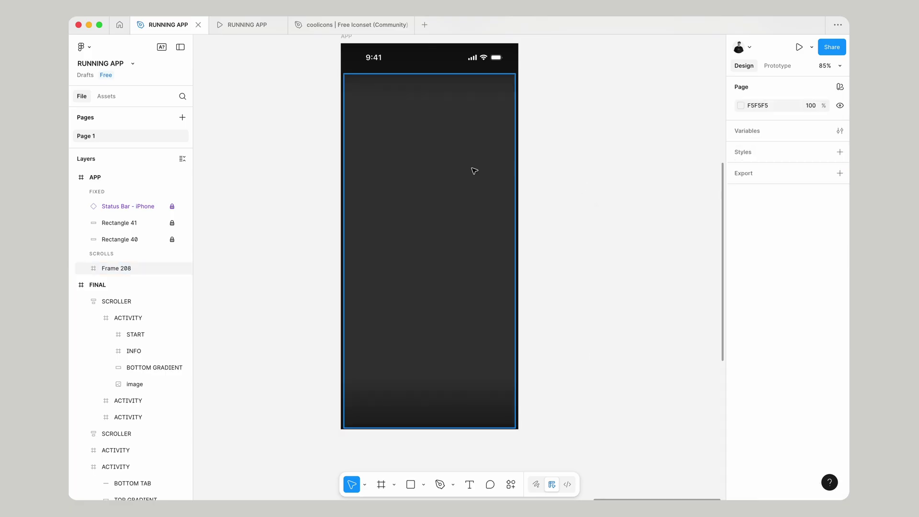
{"action": "left_click", "coordinate": [474, 171]}
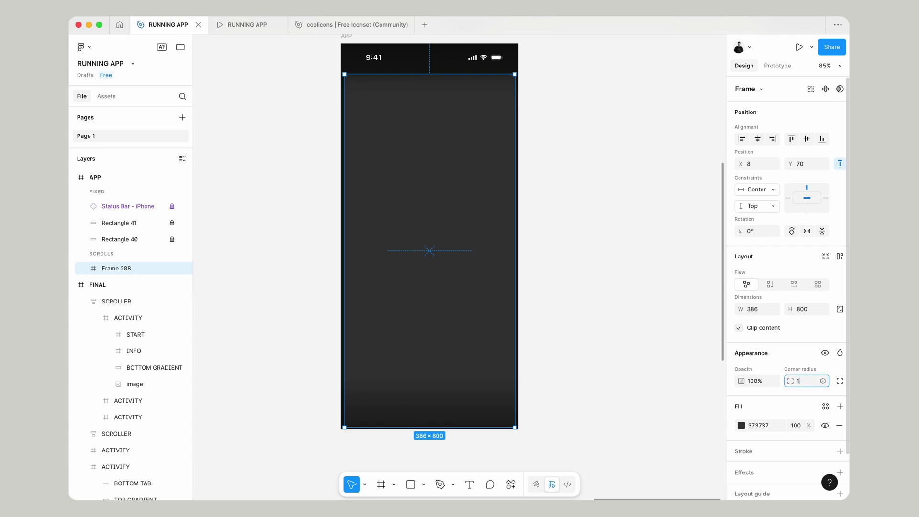
{"action": "type", "text": "16"}
{"action": "key", "text": "Return"}
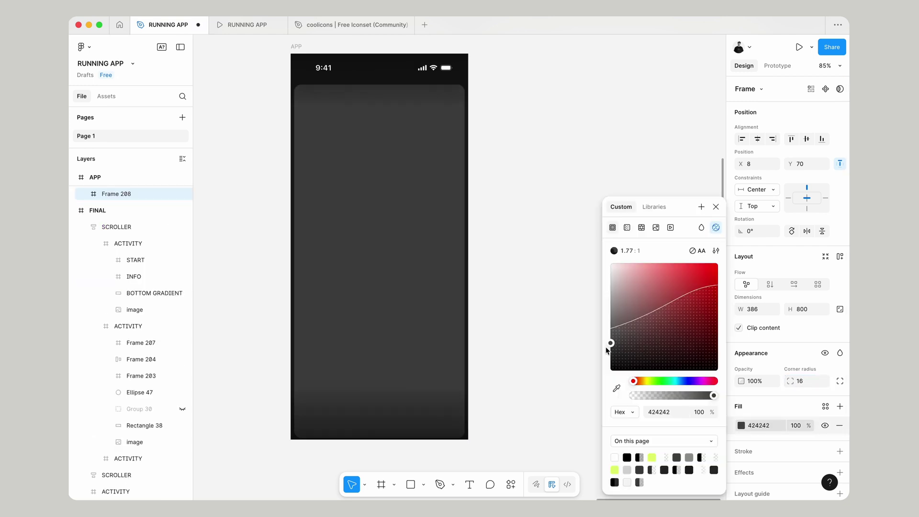
{"action": "left_click_drag", "start_coordinate": [606, 347], "coordinate": [605, 350]}
Step: Add a white (fff) stroke to the card at 15% opacity
{"action": "left_click", "coordinate": [841, 452]}
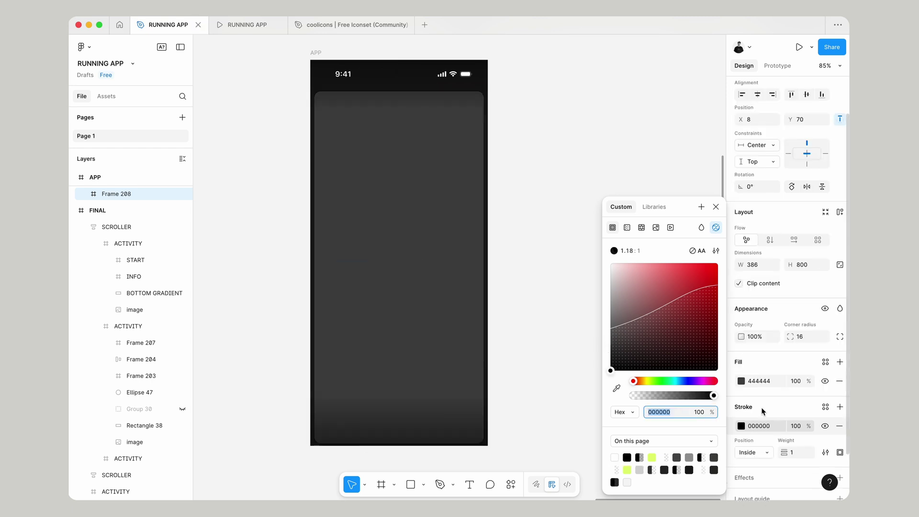
{"action": "type", "text": "fff"}
{"action": "key", "text": "Return"}
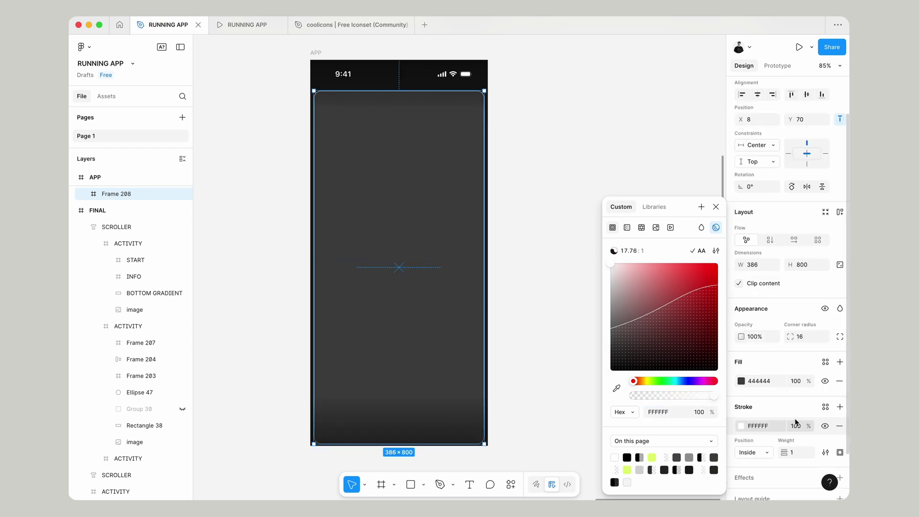
{"action": "left_click", "coordinate": [797, 426]}
{"action": "type", "text": "15"}
{"action": "left_click", "coordinate": [561, 267]}
Step: Nudge the card up so it sits 8 px below APP's top
{"action": "scroll", "coordinate": [577, 273], "scroll_direction": "left", "scroll_amount": 1}
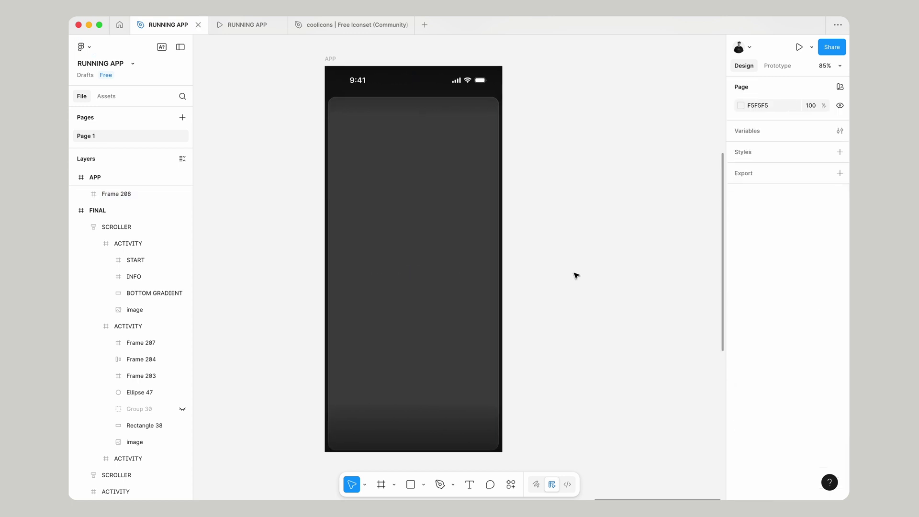
{"action": "left_click", "coordinate": [455, 235]}
{"action": "key", "text": "shift+Up"}
{"action": "key", "text": "shift+Up"}
{"action": "key", "text": "shift+Up"}
{"action": "key", "text": "shift+Up"}
{"action": "key", "text": "shift+Up"}
{"action": "key", "text": "shift+Up"}
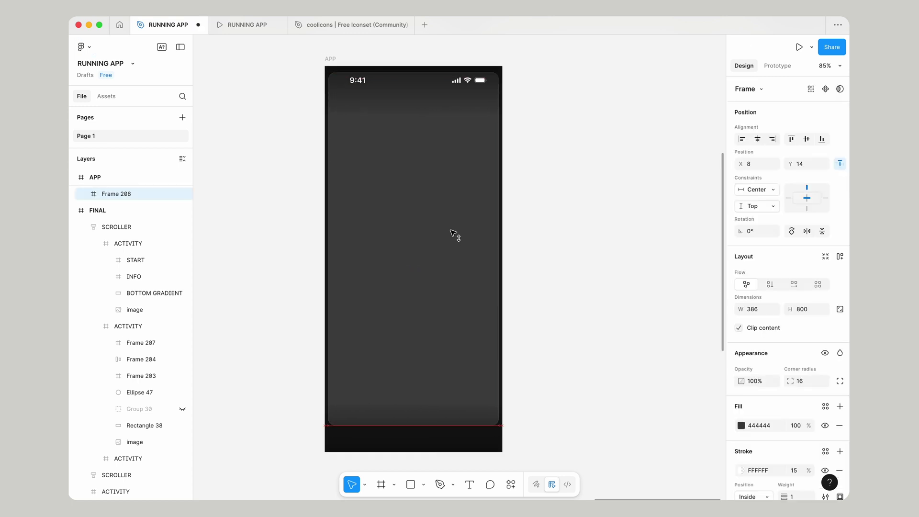
{"action": "key", "text": "alt"}
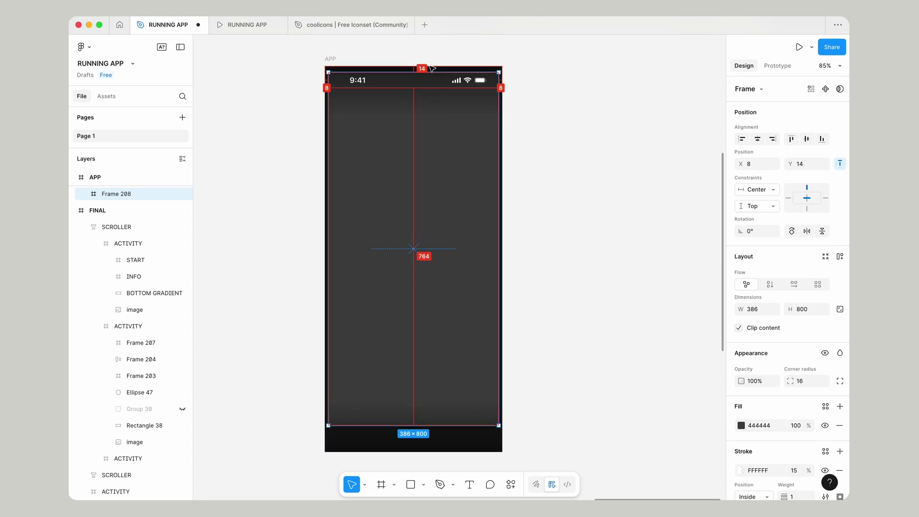
{"action": "key", "text": "Up"}
{"action": "key", "text": "Up"}
{"action": "key", "text": "Up"}
{"action": "key", "text": "Up"}
{"action": "key", "text": "Up"}
{"action": "key", "text": "Up"}
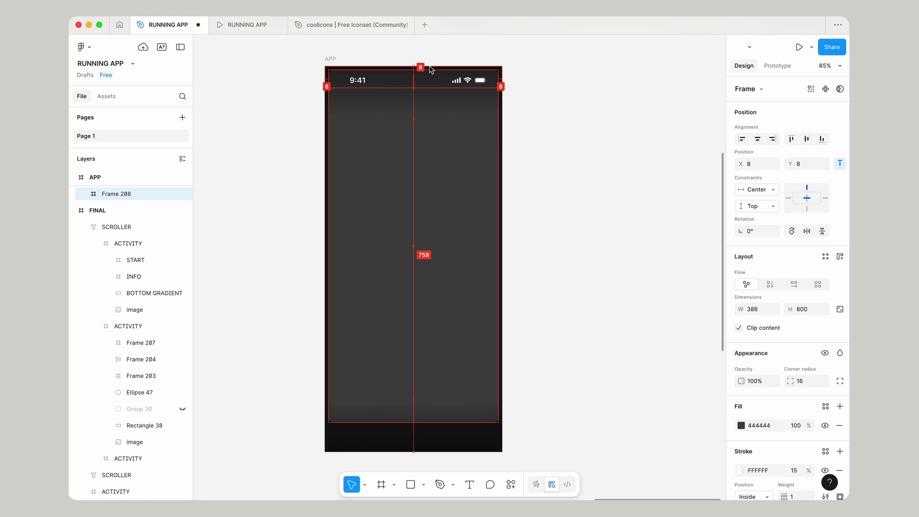
{"action": "left_click", "coordinate": [570, 119]}
Step: Rename the layers BOTTOM GRADIENT, TOP GRADIENT, and ACTIVITY
{"action": "left_click", "coordinate": [117, 224]}
{"action": "double_click", "coordinate": [118, 224]}
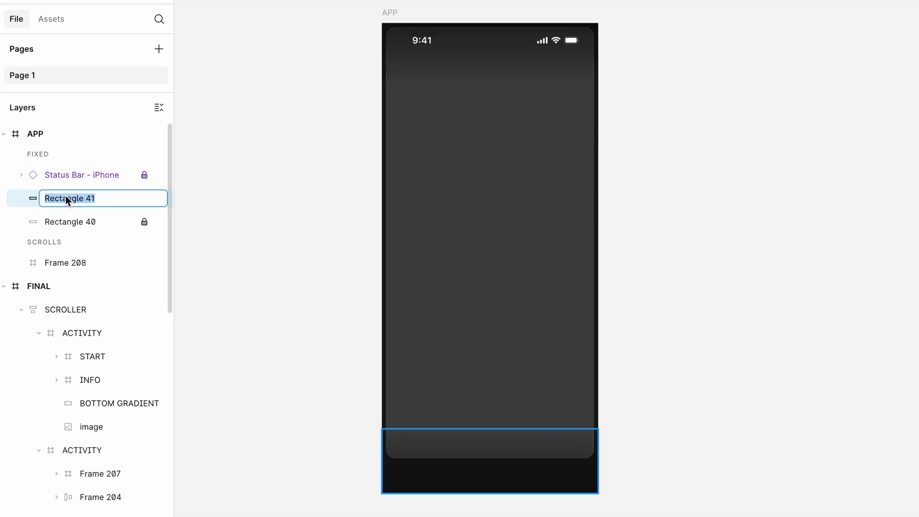
{"action": "type", "text": "BOTTOM GRADIENT"}
{"action": "key", "text": "Return"}
{"action": "left_click", "coordinate": [62, 221]}
{"action": "double_click", "coordinate": [62, 222]}
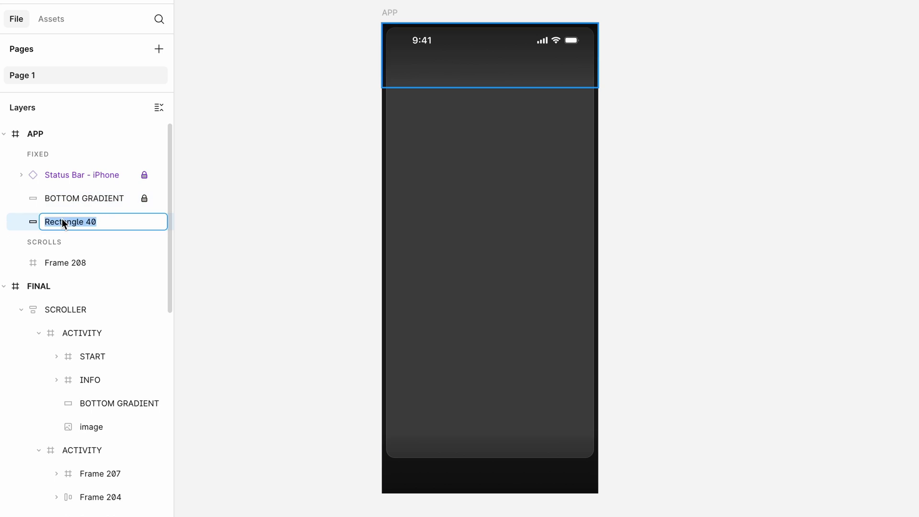
{"action": "type", "text": "TOP GRADIENT"}
{"action": "key", "text": "Return"}
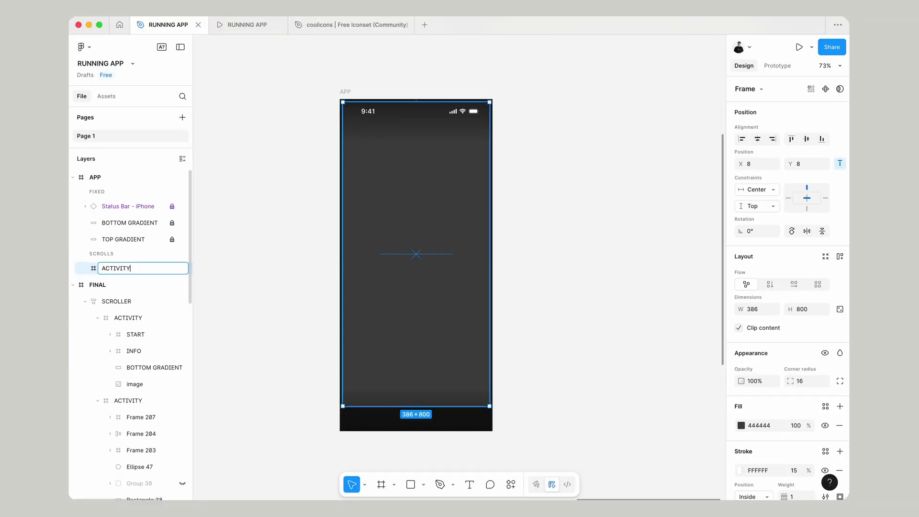
{"action": "key", "text": "Return"}
Step: Nest the BOTTOM GRADIENT layer inside the ACTIVITY frame
{"action": "left_click_drag", "start_coordinate": [113, 267], "coordinate": [129, 228]}
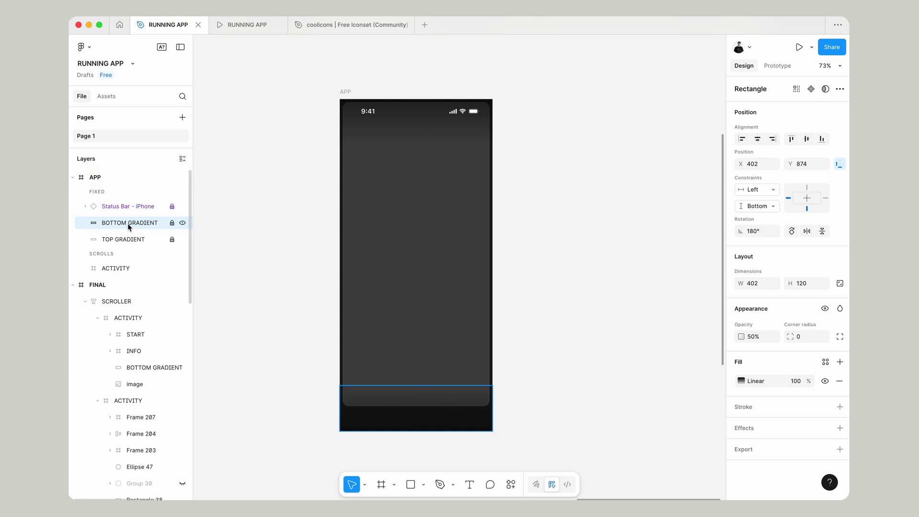
{"action": "left_click_drag", "start_coordinate": [122, 268], "coordinate": [123, 269]}
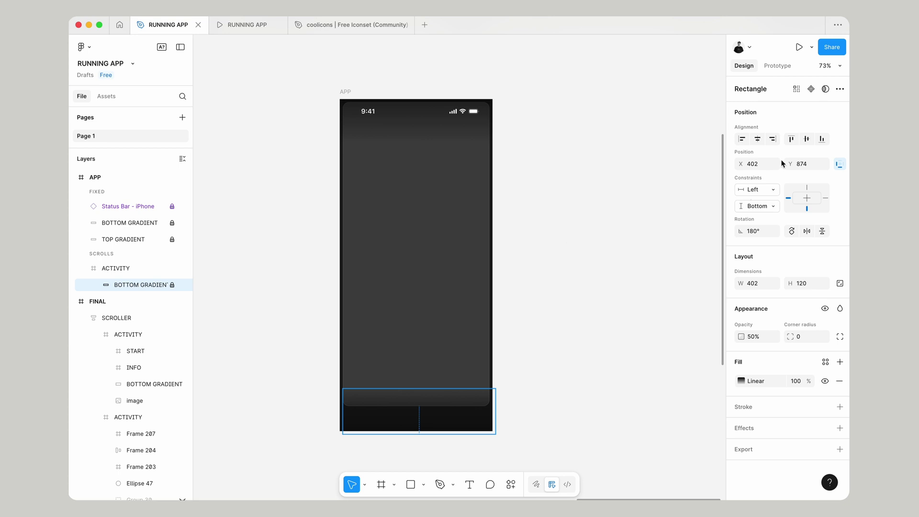
{"action": "left_click", "coordinate": [575, 308]}
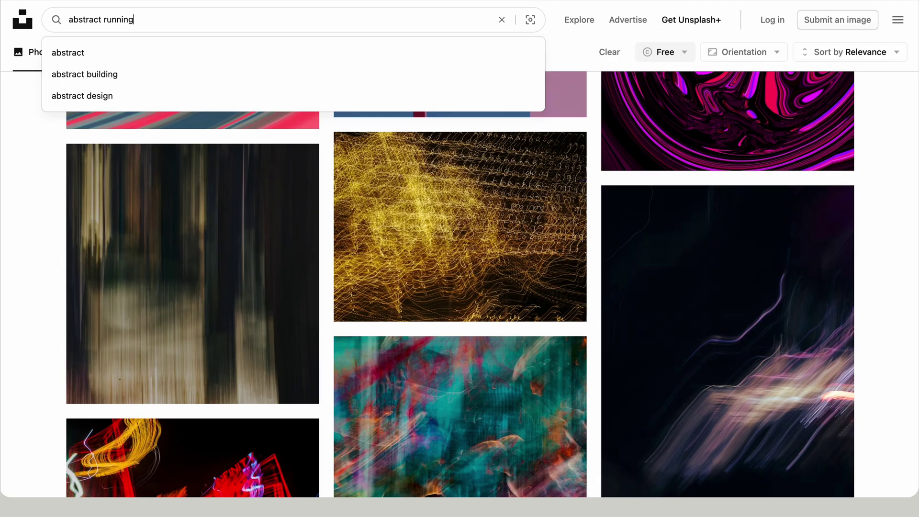
Step: Browse Unsplash's abstract running results and open a runners photo
{"action": "key", "text": "Return"}
{"action": "scroll", "coordinate": [430, 144], "scroll_direction": "down", "scroll_amount": 5}
{"action": "scroll", "coordinate": [430, 144], "scroll_direction": "down", "scroll_amount": 10}
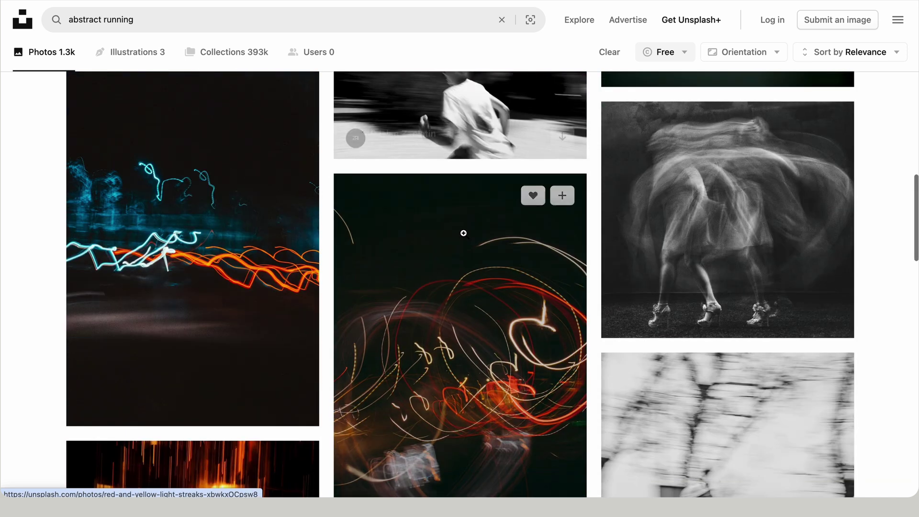
{"action": "scroll", "coordinate": [722, 185], "scroll_direction": "down", "scroll_amount": 15}
{"action": "scroll", "coordinate": [723, 187], "scroll_direction": "up", "scroll_amount": 7}
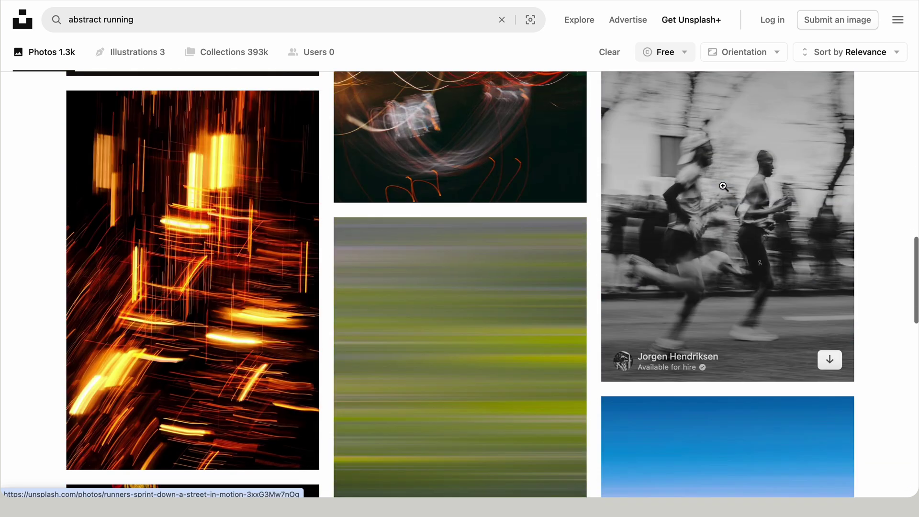
{"action": "left_click", "coordinate": [724, 188]}
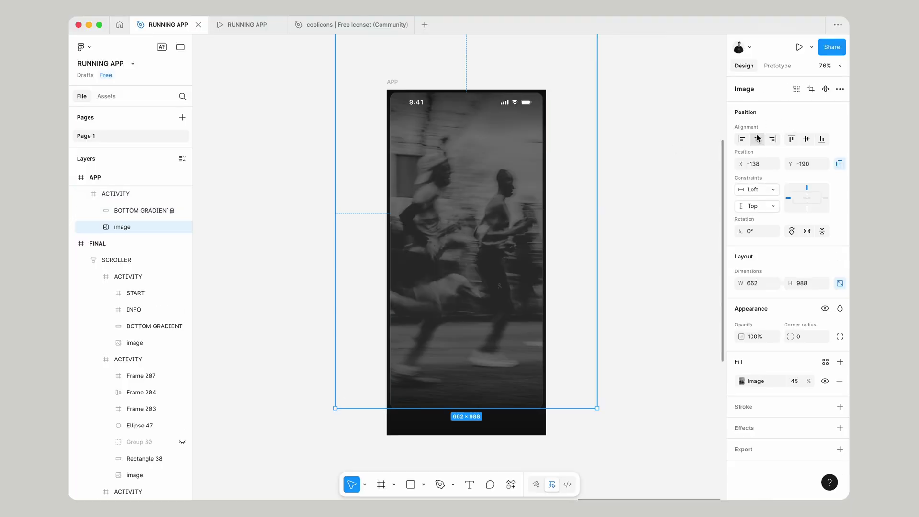
Step: Centre the photo horizontally and draw a 48×48 frame near APP's top-left
{"action": "left_click", "coordinate": [758, 139]}
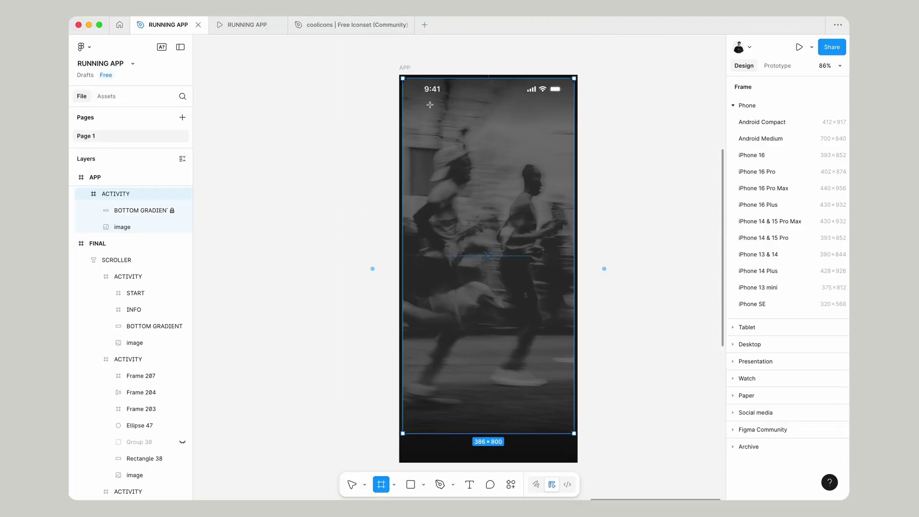
{"action": "left_click_drag", "start_coordinate": [426, 106], "coordinate": [451, 131]}
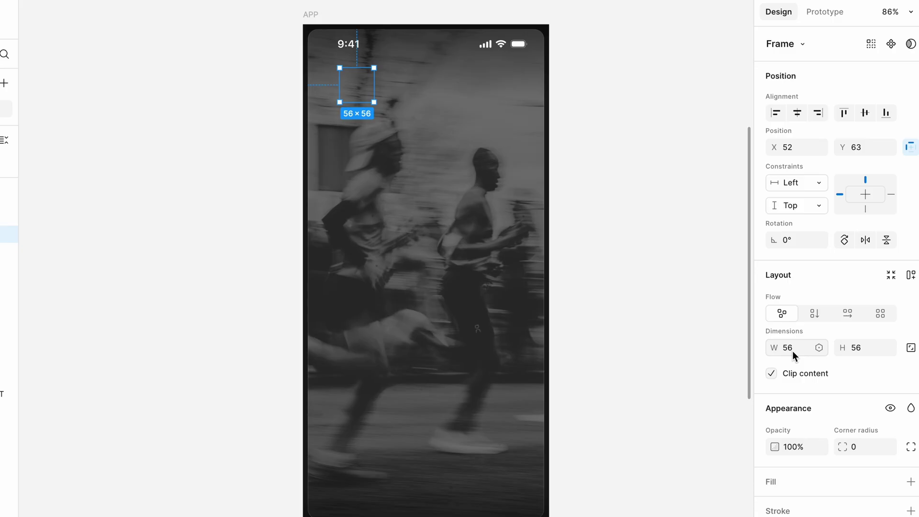
{"action": "left_click", "coordinate": [756, 314]}
{"action": "type", "text": "48"}
{"action": "left_click", "coordinate": [866, 349]}
{"action": "type", "text": "48"}
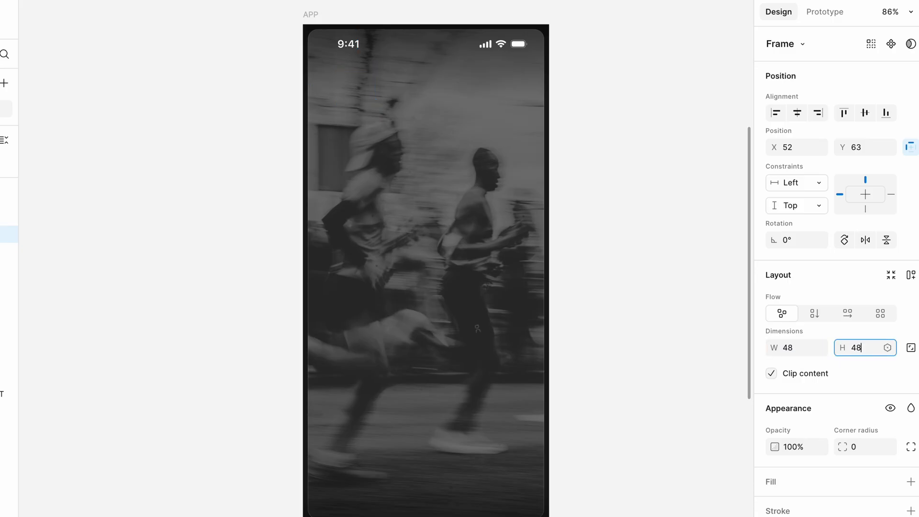
{"action": "key", "text": "Return"}
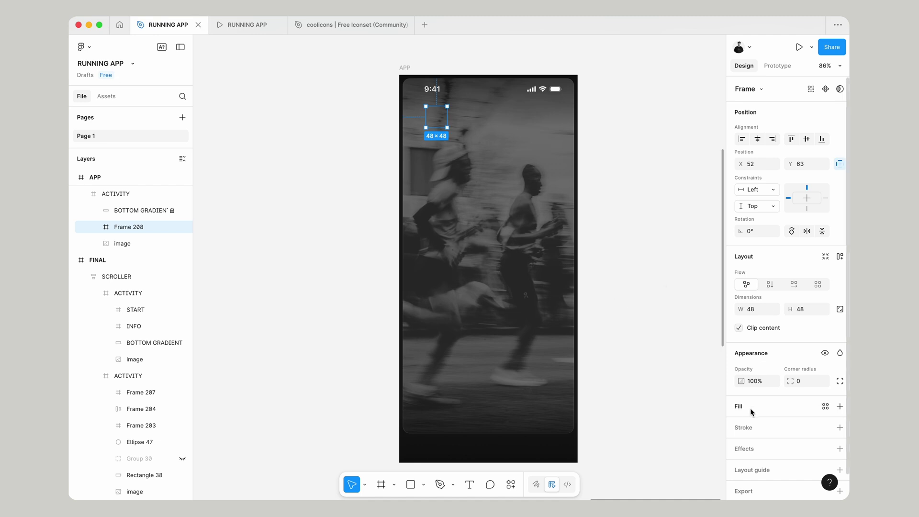
Step: Fill the small frame with 000000 and round it into a circle with radius 50
{"action": "left_click", "coordinate": [750, 407]}
{"action": "type", "text": "000000"}
{"action": "key", "text": "Return"}
{"action": "left_click", "coordinate": [805, 383]}
{"action": "type", "text": "50"}
{"action": "key", "text": "Return"}
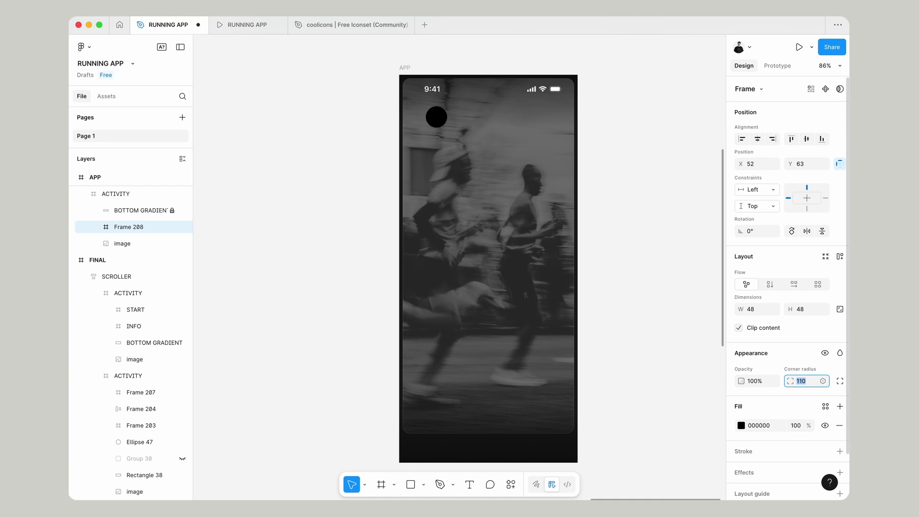
Step: Copy the Arrow_Left_LG icon from the coolicons file and paste it into APP
{"action": "left_click", "coordinate": [346, 28]}
{"action": "scroll", "coordinate": [514, 222], "scroll_direction": "right", "scroll_amount": 2}
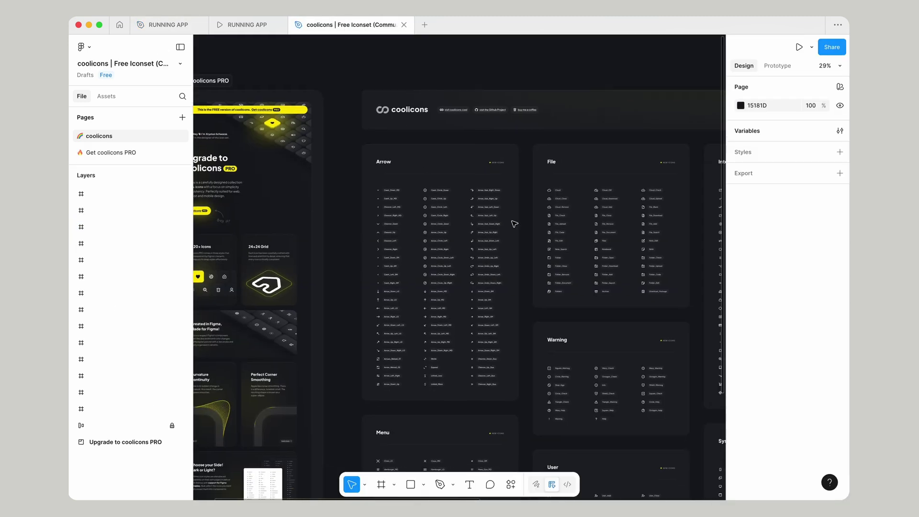
{"action": "scroll", "coordinate": [478, 267], "scroll_direction": "up", "scroll_amount": 5, "text": "ctrl"}
{"action": "scroll", "coordinate": [421, 234], "scroll_direction": "down", "scroll_amount": 3}
{"action": "scroll", "coordinate": [361, 250], "scroll_direction": "up", "scroll_amount": 5, "text": "ctrl"}
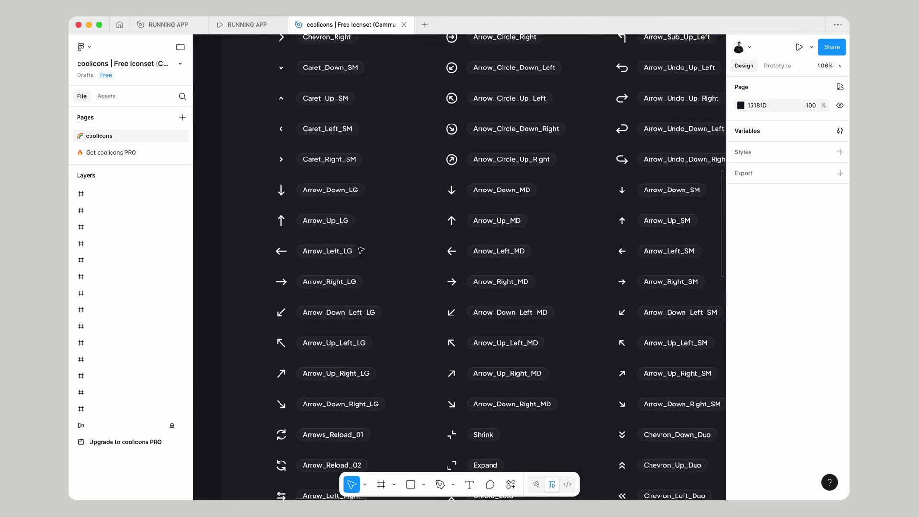
{"action": "left_click", "coordinate": [281, 251]}
{"action": "key", "text": "ctrl+Tab"}
{"action": "key", "text": "super+v"}
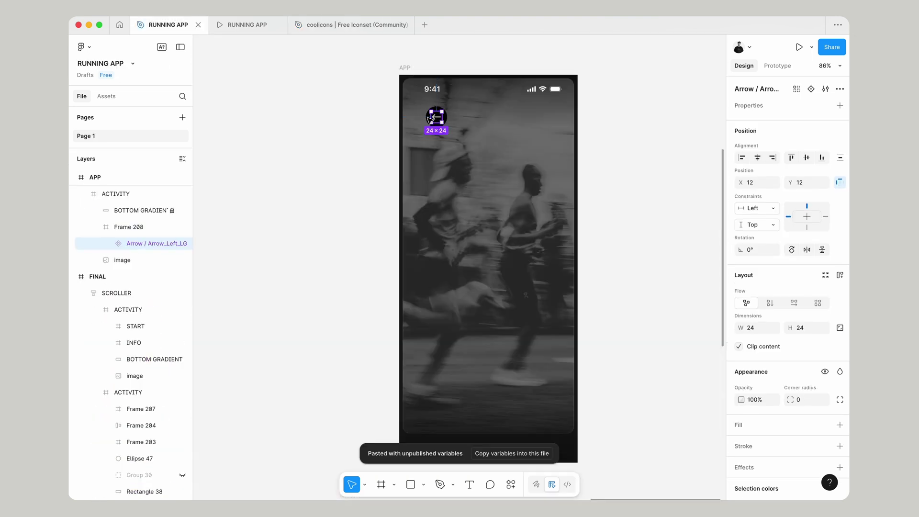
Step: Centre the arrow in the black circle and reduce its vector stroke weight to 1
{"action": "left_click", "coordinate": [758, 157]}
{"action": "left_click", "coordinate": [806, 157]}
{"action": "scroll", "coordinate": [799, 312], "scroll_direction": "down", "scroll_amount": 3}
{"action": "left_click", "coordinate": [110, 243]}
{"action": "left_click", "coordinate": [140, 261]}
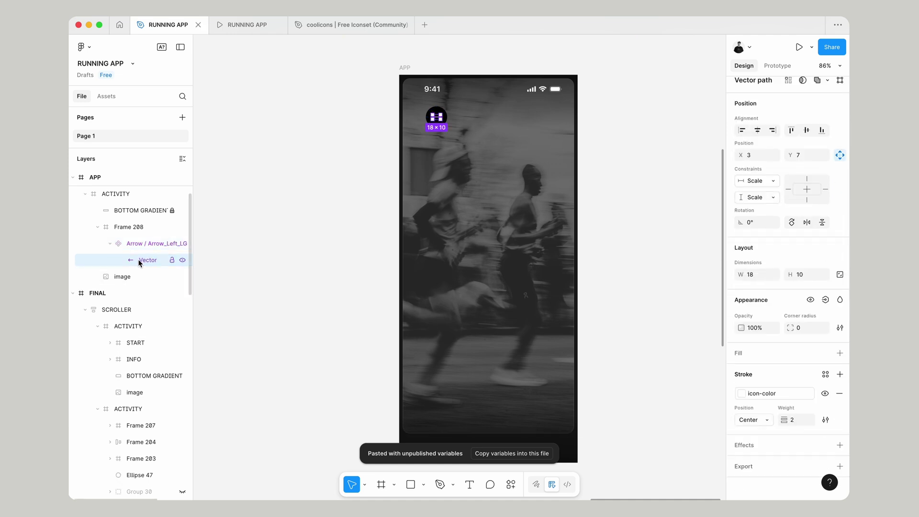
{"action": "left_click", "coordinate": [795, 426]}
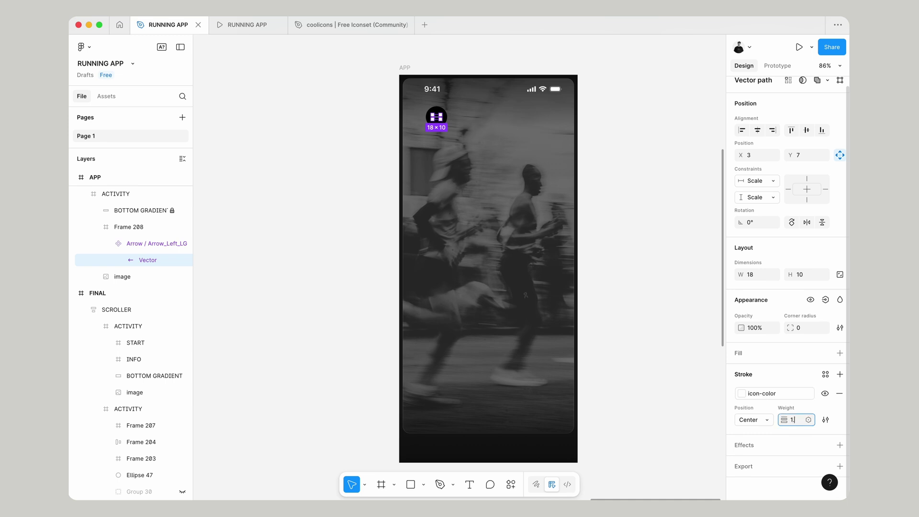
{"action": "left_click", "coordinate": [649, 253]}
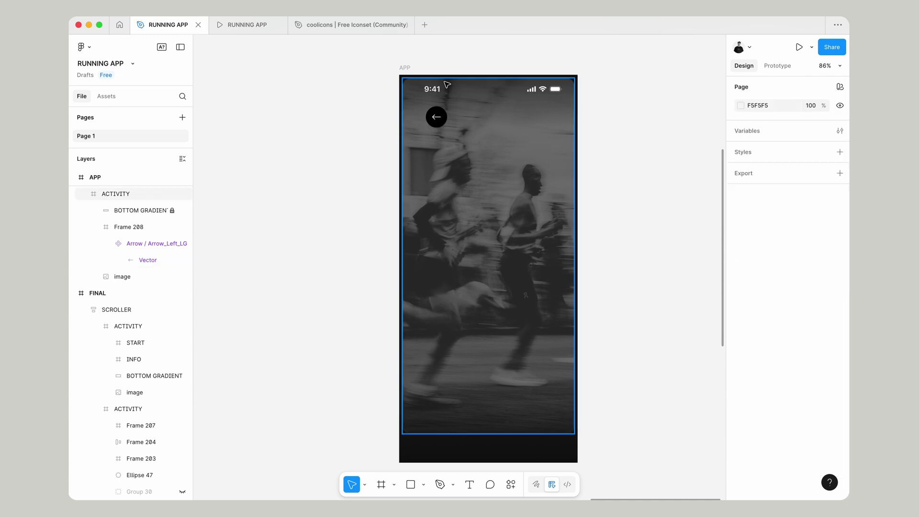
Step: Move the round back button toward the top-left, nudging it into position
{"action": "left_click", "coordinate": [444, 112]}
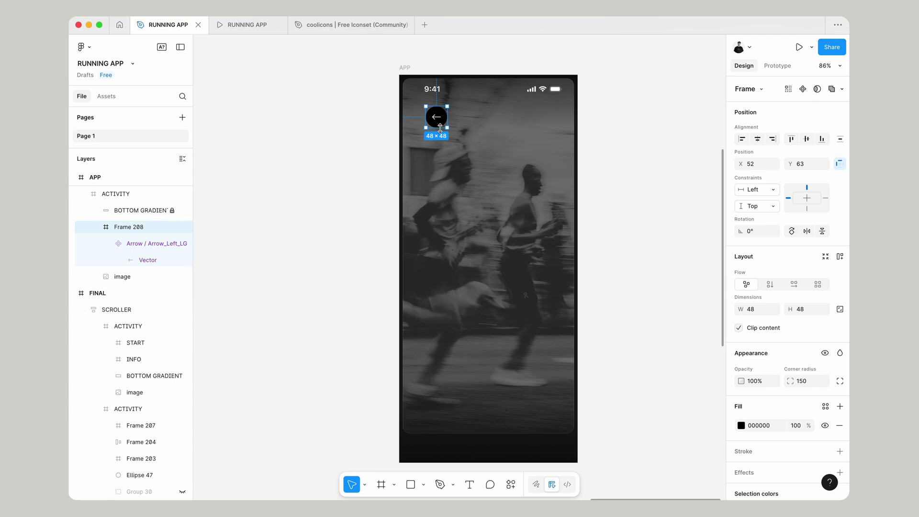
{"action": "left_click_drag", "start_coordinate": [441, 121], "coordinate": [426, 120]}
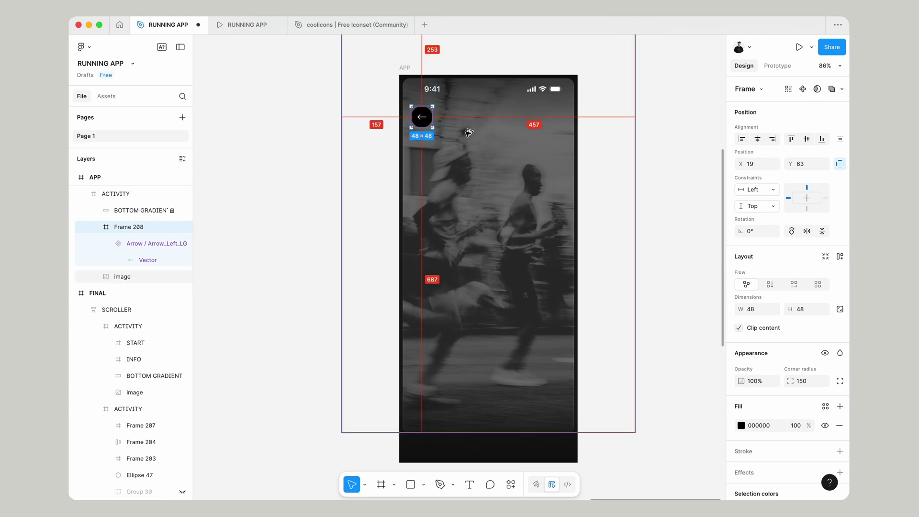
{"action": "key", "text": "Right"}
{"action": "key", "text": "Right"}
{"action": "key", "text": "Right"}
{"action": "key", "text": "Right"}
{"action": "key", "text": "Right"}
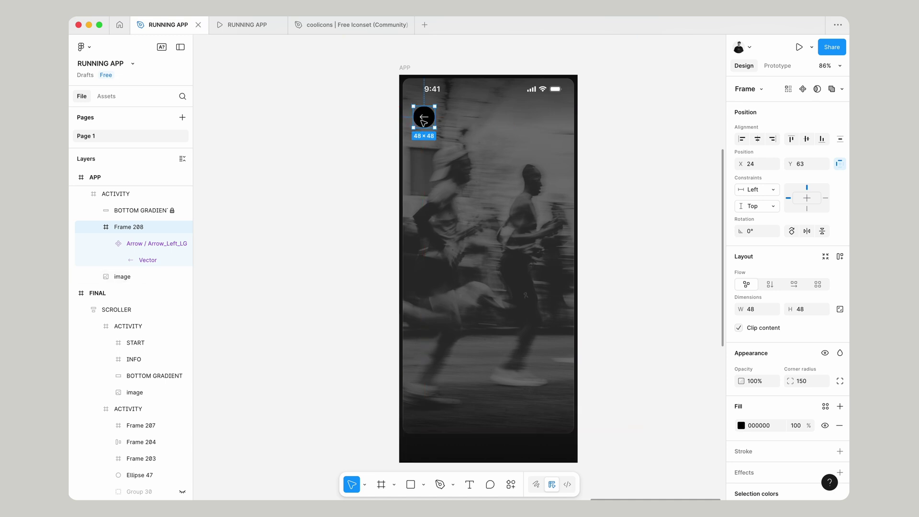
{"action": "key", "text": "Up"}
{"action": "key", "text": "Up"}
{"action": "key", "text": "Up"}
{"action": "key", "text": "Up"}
{"action": "key", "text": "Up"}
{"action": "key", "text": "Up"}
{"action": "key", "text": "Up"}
{"action": "key", "text": "Up"}
{"action": "key", "text": "Up"}
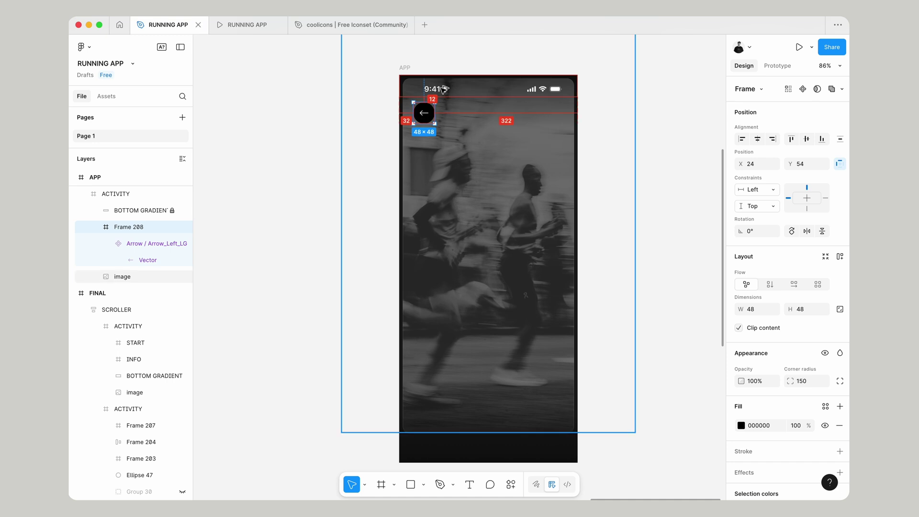
Step: Rename the button layer BACK BUTTON and move it into the fixed layers below Status Bar
{"action": "double_click", "coordinate": [128, 227]}
{"action": "type", "text": "BACK BUTTON"}
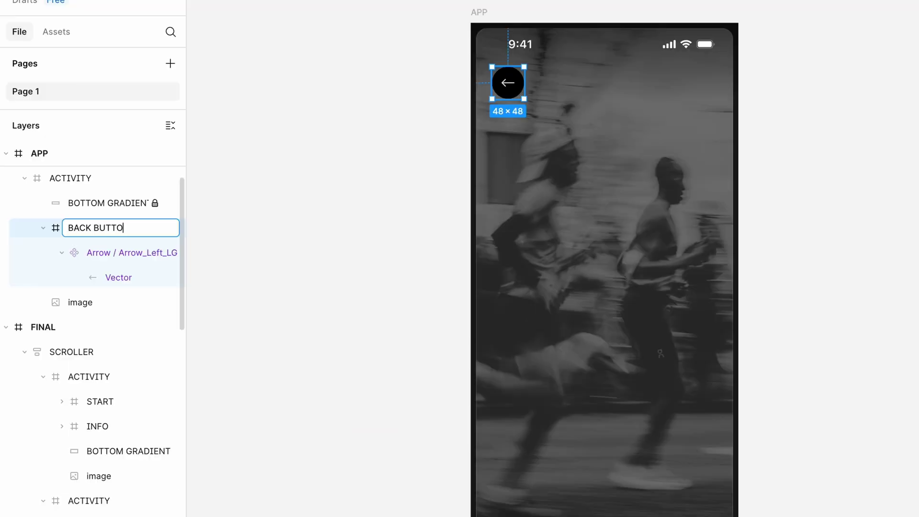
{"action": "key", "text": "Return"}
{"action": "scroll", "coordinate": [77, 228], "scroll_direction": "up", "scroll_amount": 3}
{"action": "left_click", "coordinate": [42, 333]}
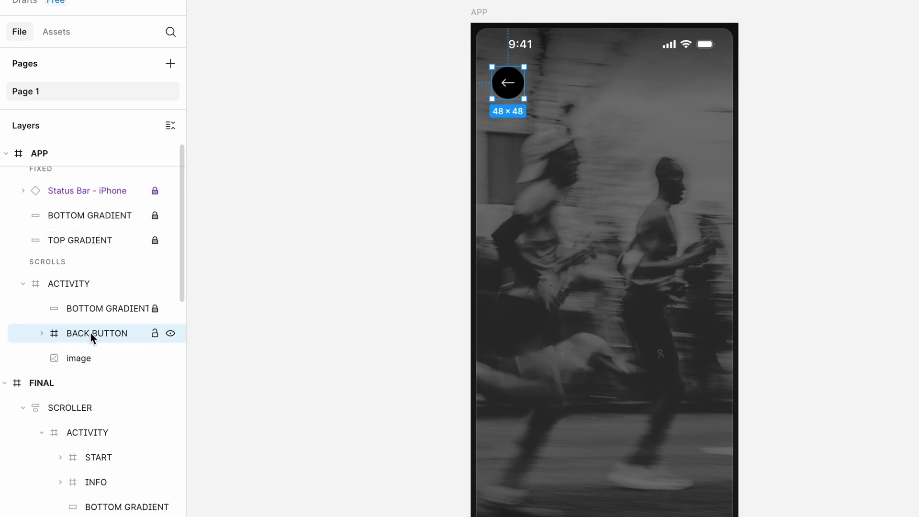
{"action": "left_click_drag", "start_coordinate": [91, 333], "coordinate": [86, 209]}
Step: Set the TOP GRADIENT layer's opacity to 100%
{"action": "left_click", "coordinate": [411, 168]}
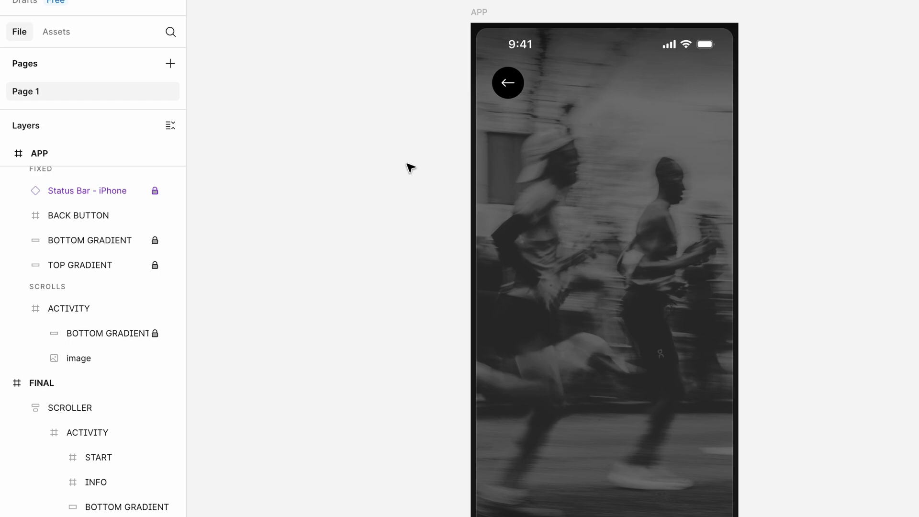
{"action": "scroll", "coordinate": [448, 166], "scroll_direction": "right", "scroll_amount": 2}
{"action": "left_click", "coordinate": [69, 309]}
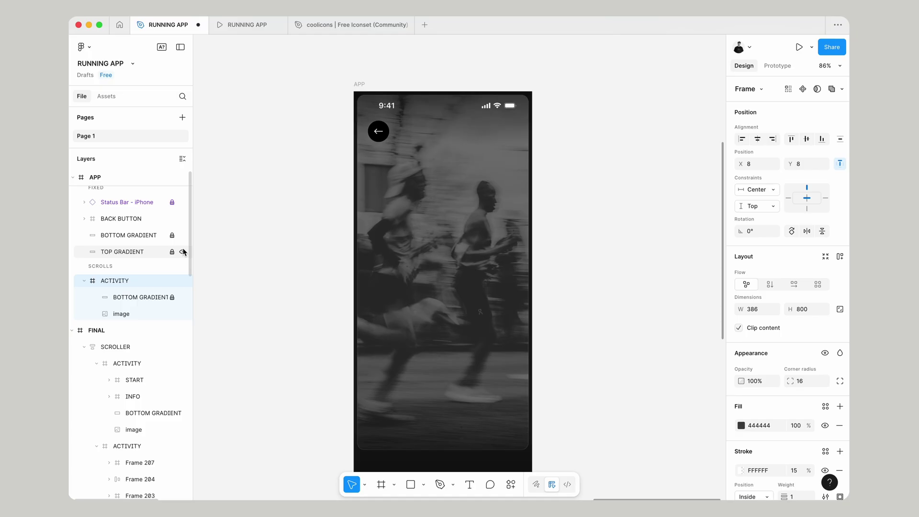
{"action": "left_click", "coordinate": [158, 252]}
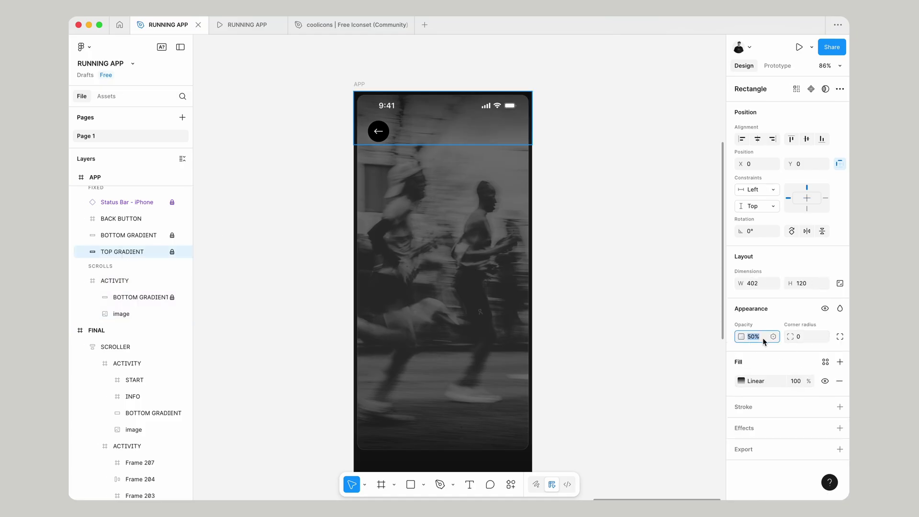
{"action": "type", "text": "100"}
{"action": "key", "text": "Return"}
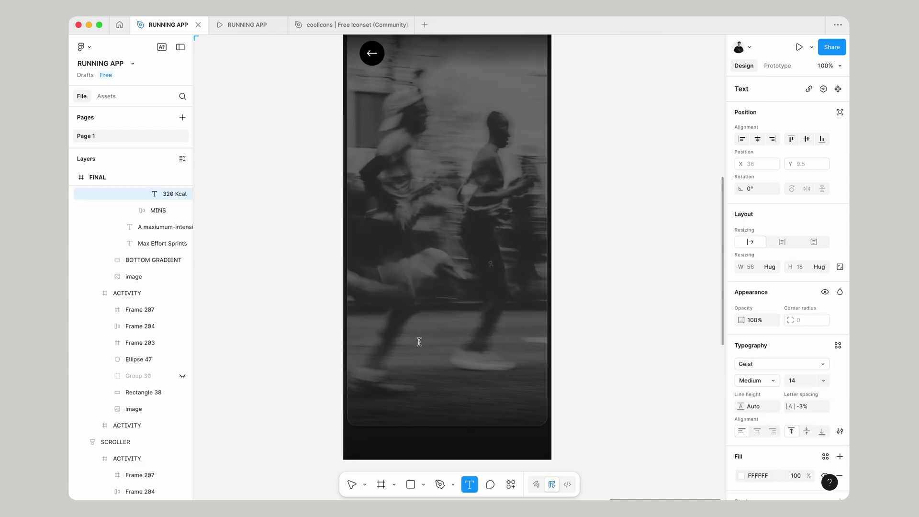
Step: Add a '300 Kcals' text on the photo and wrap it in auto layout
{"action": "left_click", "coordinate": [420, 342]}
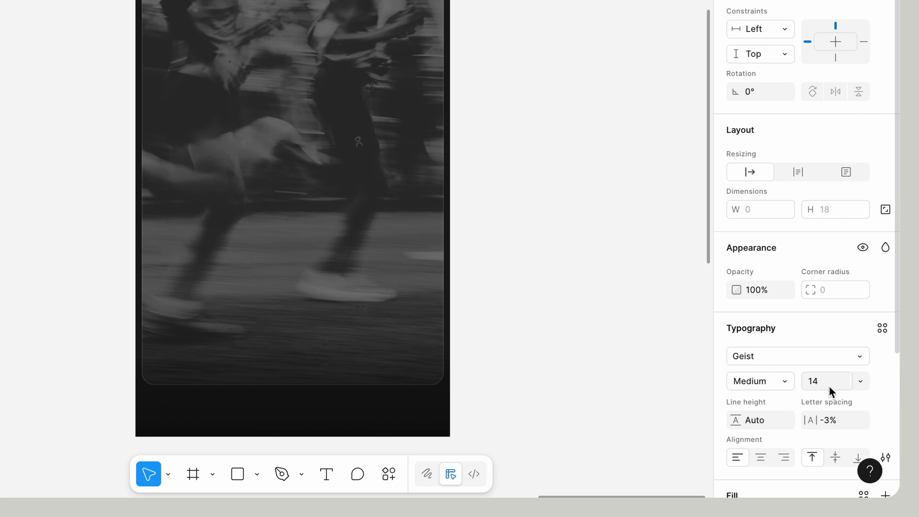
{"action": "type", "text": "300 Kcals"}
{"action": "key", "text": "Escape"}
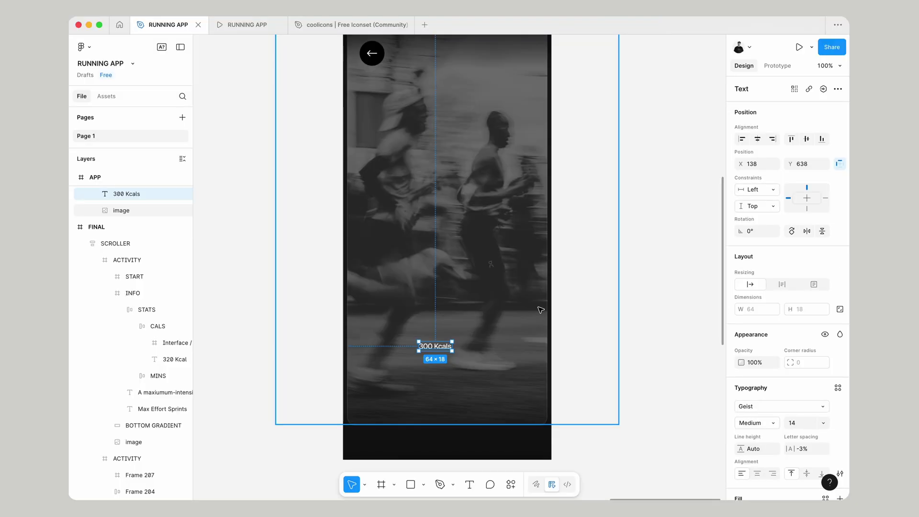
{"action": "key", "text": "shift+a"}
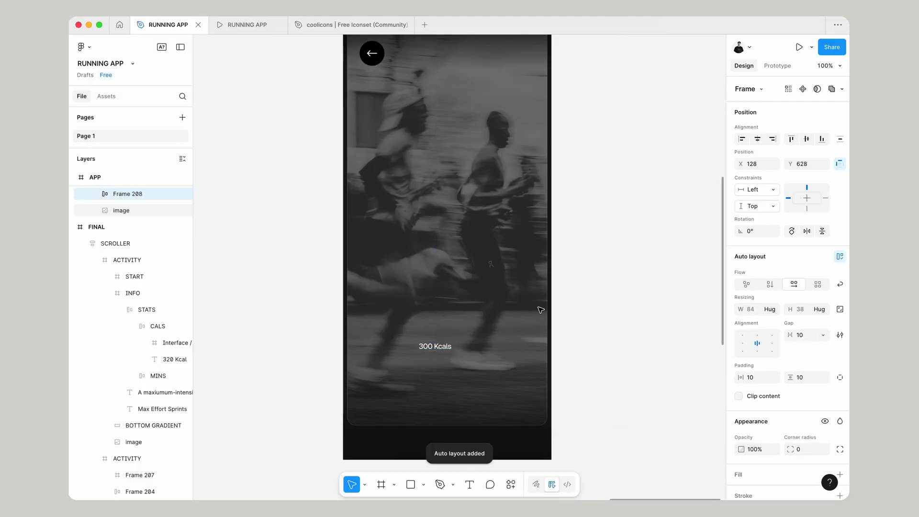
Step: Give the label frame a black fill and a corner radius of 4
{"action": "scroll", "coordinate": [781, 422], "scroll_direction": "down", "scroll_amount": 2}
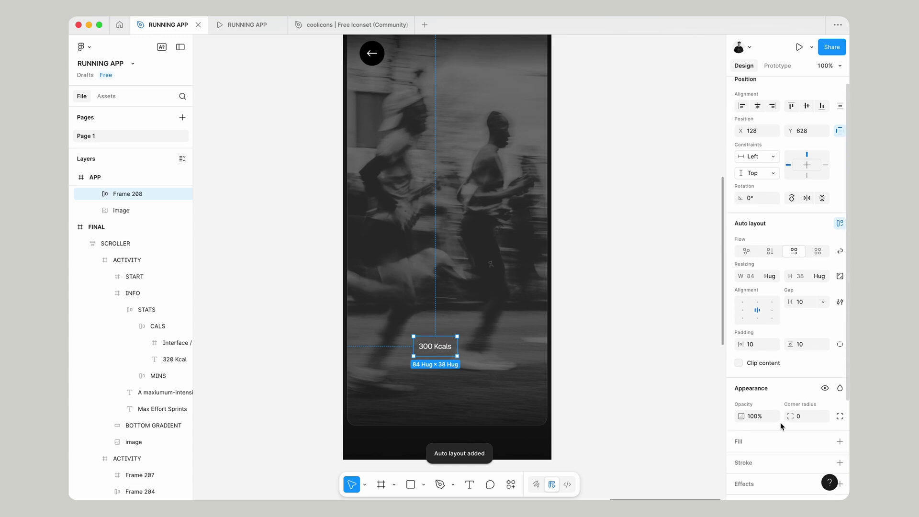
{"action": "left_click", "coordinate": [759, 424]}
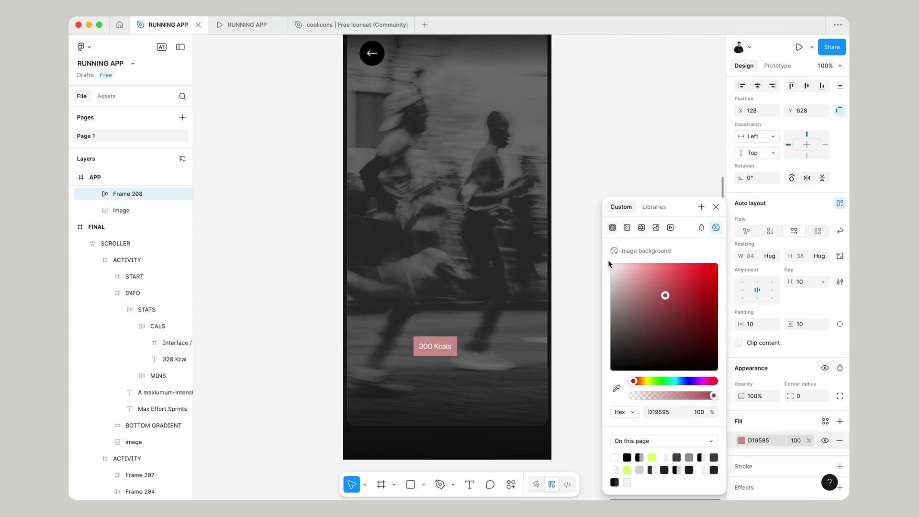
{"action": "left_click_drag", "start_coordinate": [669, 314], "coordinate": [584, 405]}
{"action": "left_click", "coordinate": [808, 397]}
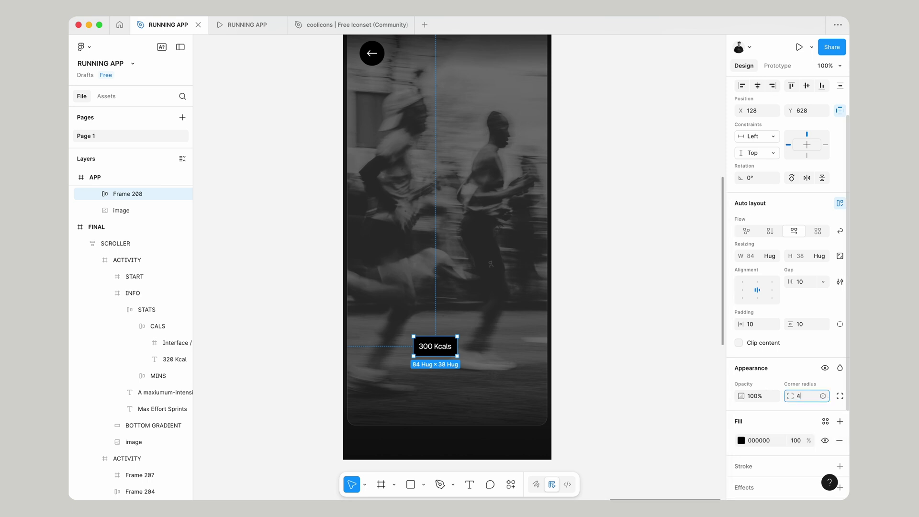
{"action": "key", "text": "Return"}
Step: Add a white stroke at 15% opacity and lower the fill to 50% opacity
{"action": "scroll", "coordinate": [761, 375], "scroll_direction": "down", "scroll_amount": 2}
{"action": "left_click", "coordinate": [751, 417]}
{"action": "left_click", "coordinate": [741, 434]}
{"action": "left_click_drag", "start_coordinate": [645, 301], "coordinate": [525, 189]}
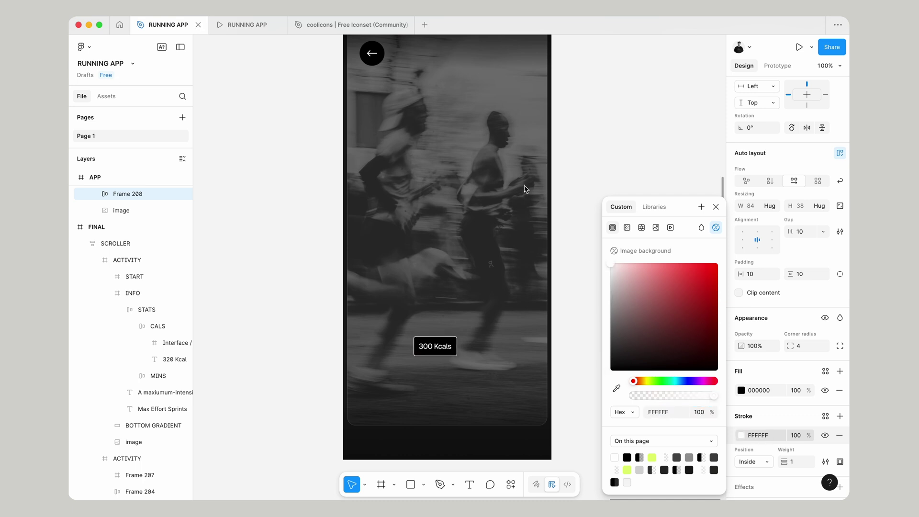
{"action": "left_click", "coordinate": [798, 434]}
{"action": "type", "text": "15"}
{"action": "key", "text": "Return"}
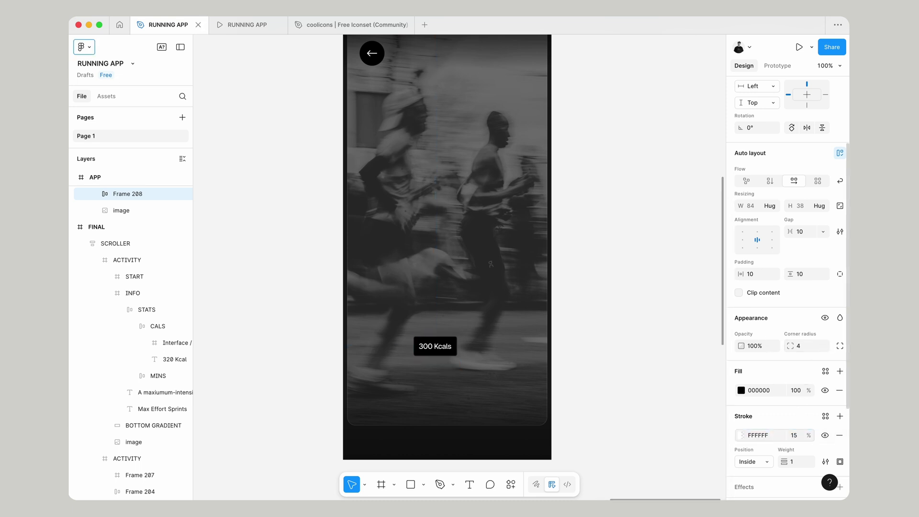
{"action": "left_click", "coordinate": [799, 391]}
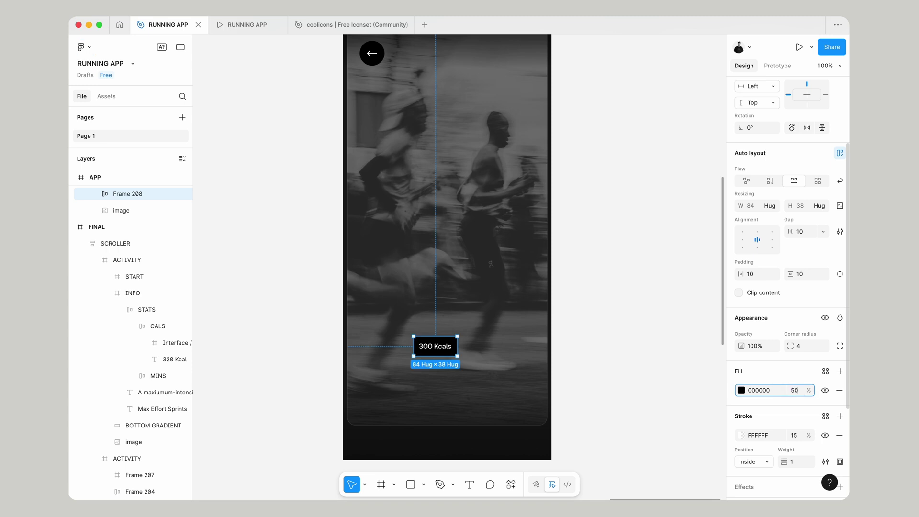
{"action": "key", "text": "Return"}
Step: Copy the Heart_02 icon from the coolicons file and reselect the 300 Kcals text
{"action": "left_click", "coordinate": [349, 24]}
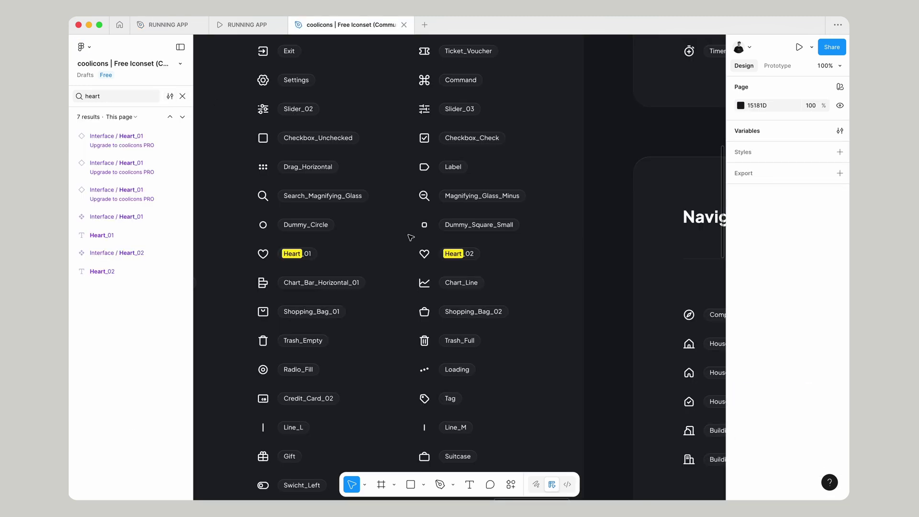
{"action": "left_click", "coordinate": [424, 253]}
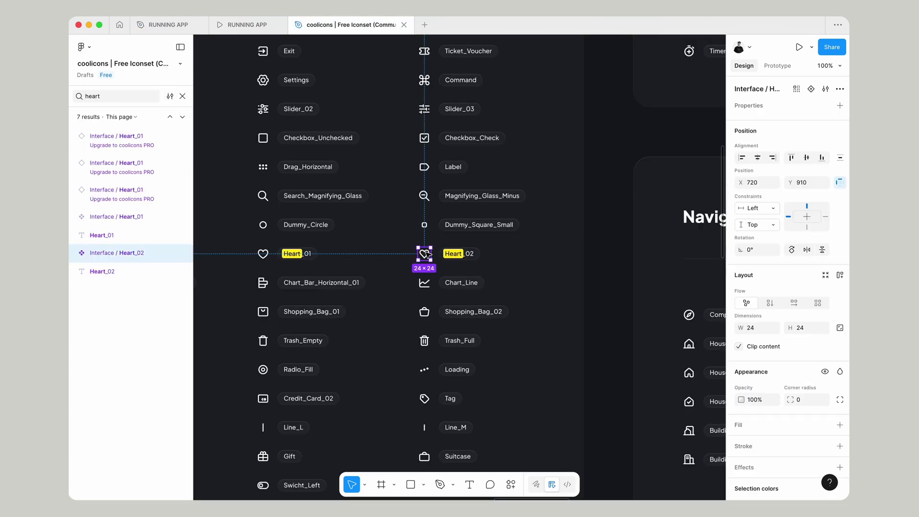
{"action": "left_click", "coordinate": [162, 26]}
{"action": "left_click", "coordinate": [442, 346]}
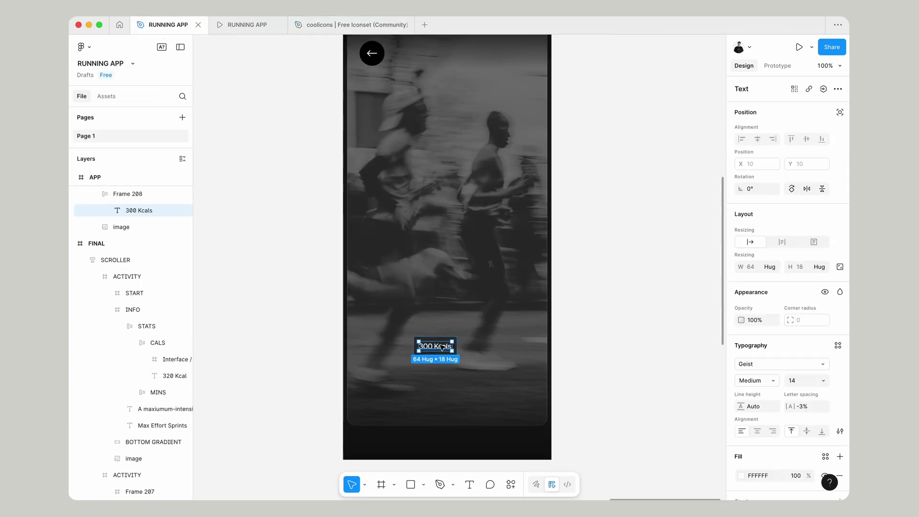
Step: Paste the Heart_02 icon into the chip, shrink it, thin its stroke to 1, and place it before the text
{"action": "key", "text": "super+v"}
{"action": "scroll", "coordinate": [479, 343], "scroll_direction": "up", "scroll_amount": 5}
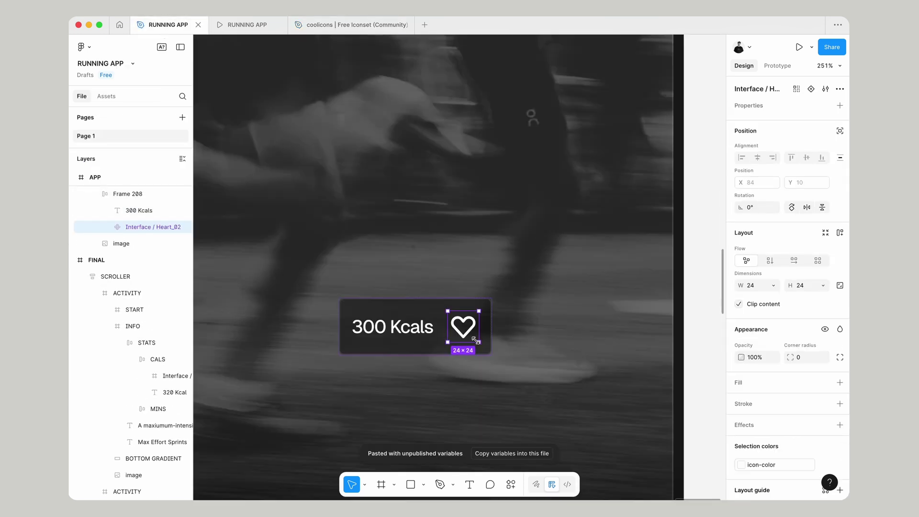
{"action": "left_click_drag", "start_coordinate": [475, 339], "coordinate": [471, 333]}
{"action": "key", "text": "Return"}
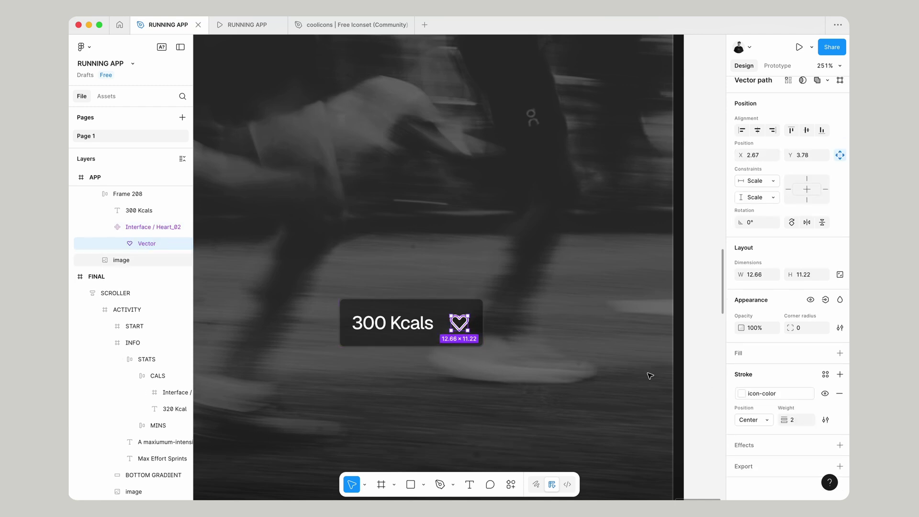
{"action": "left_click", "coordinate": [793, 421]}
{"action": "key", "text": "Return"}
{"action": "left_click", "coordinate": [140, 228]}
{"action": "left_click_drag", "start_coordinate": [144, 228], "coordinate": [143, 205]}
Step: Set the chip's auto-layout gap to 4, left padding 12 and right padding 16
{"action": "scroll", "coordinate": [418, 263], "scroll_direction": "down", "scroll_amount": 2}
{"action": "left_click", "coordinate": [472, 336]}
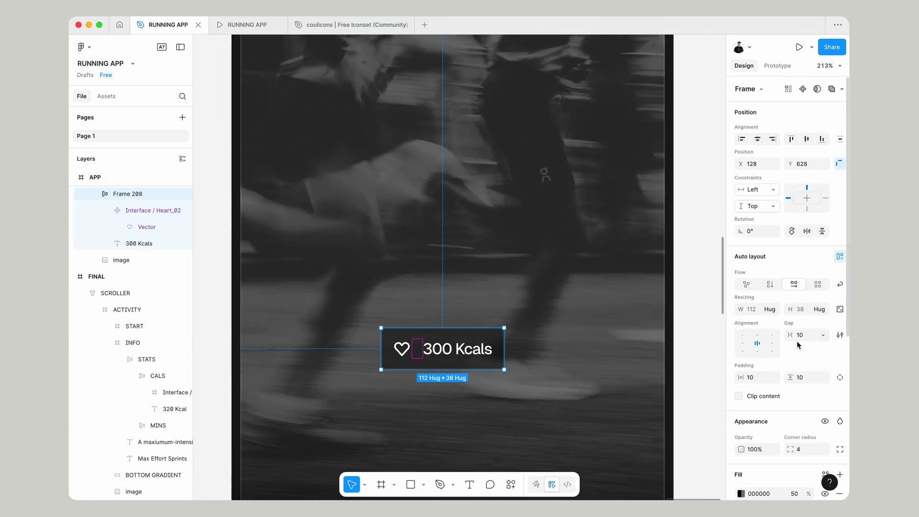
{"action": "left_click", "coordinate": [809, 339]}
{"action": "key", "text": "Return"}
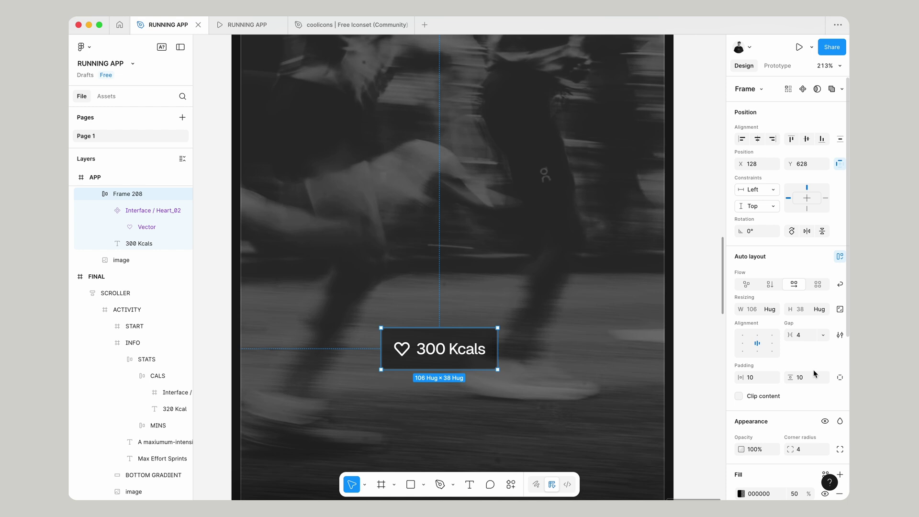
{"action": "left_click", "coordinate": [841, 378]}
{"action": "left_click", "coordinate": [760, 382]}
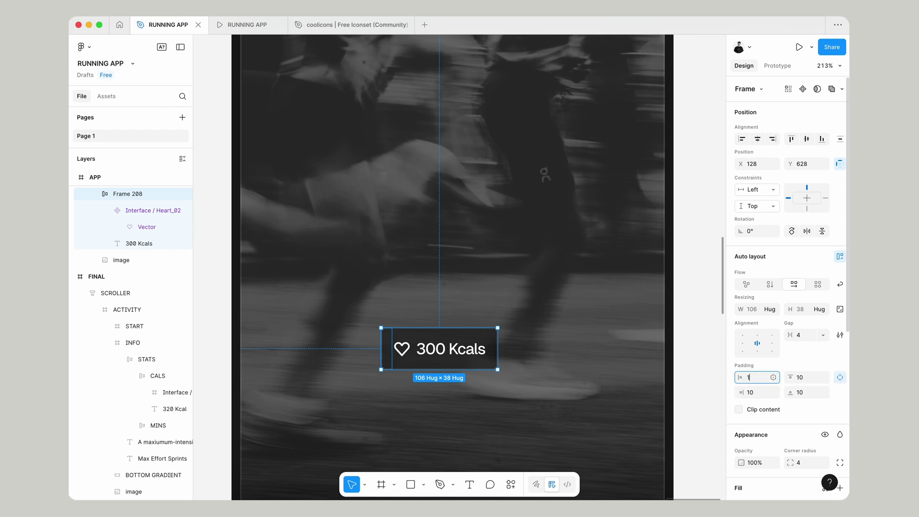
{"action": "type", "text": "12"}
{"action": "key", "text": "Return"}
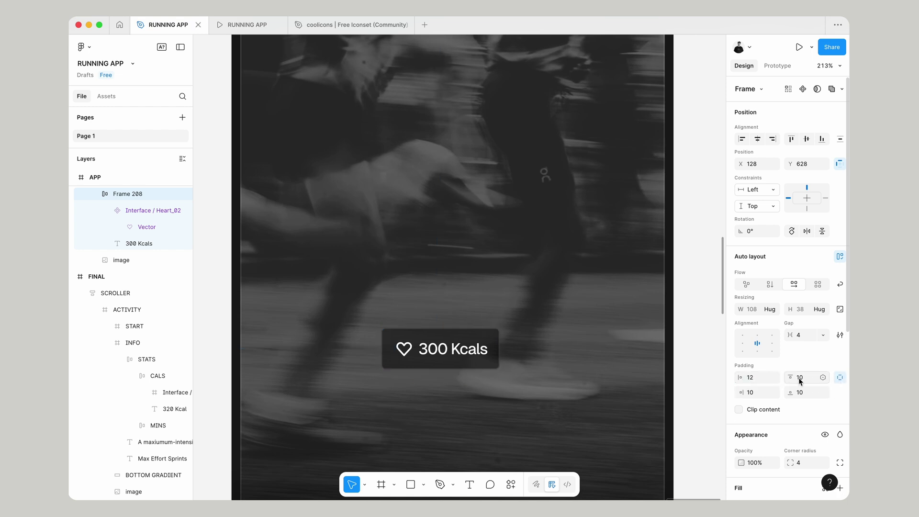
{"action": "left_click", "coordinate": [753, 394]}
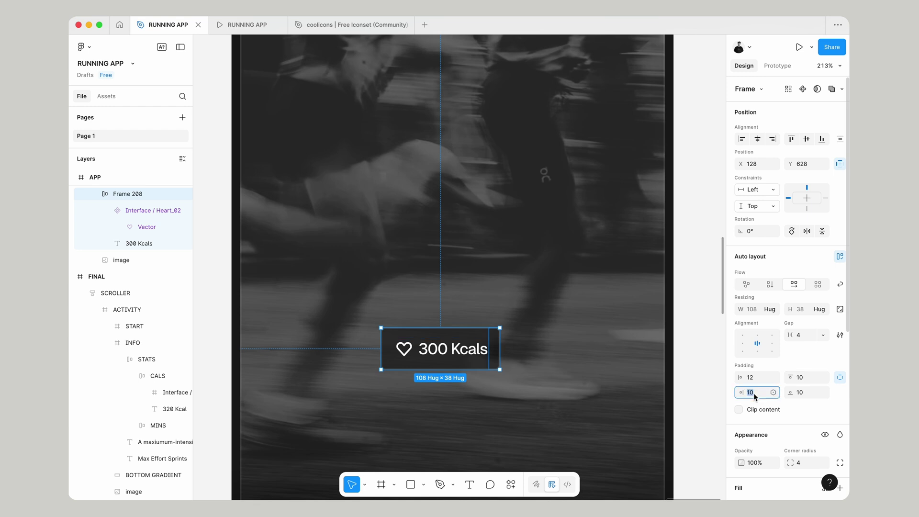
{"action": "type", "text": "16"}
{"action": "key", "text": "Return"}
{"action": "scroll", "coordinate": [646, 355], "scroll_direction": "down", "scroll_amount": 3}
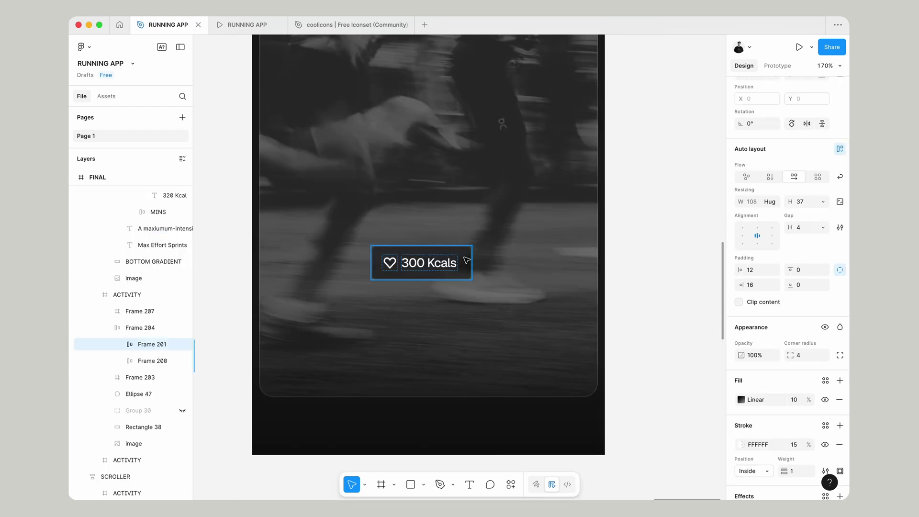
{"action": "scroll", "coordinate": [785, 335], "scroll_direction": "down", "scroll_amount": 2}
Step: Change the chip fill to a diagonal linear gradient ending in 999999 at 10% opacity
{"action": "left_click", "coordinate": [741, 442]}
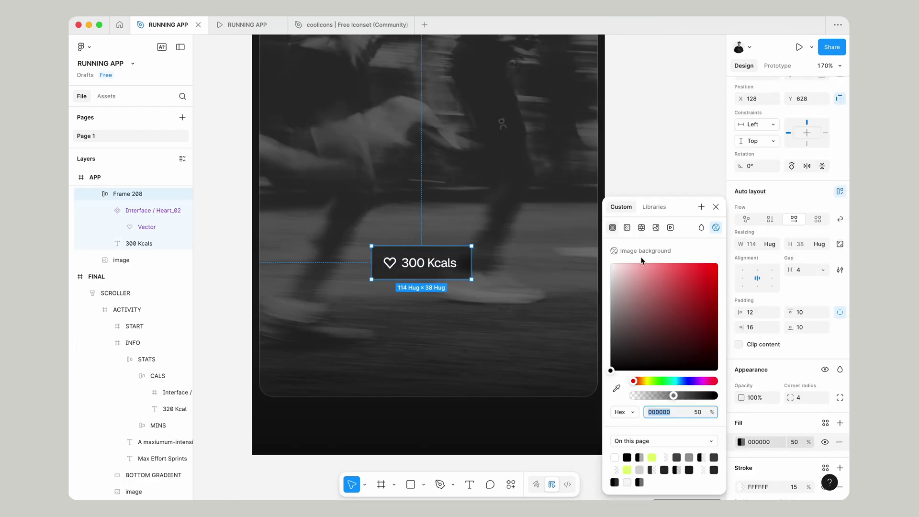
{"action": "left_click", "coordinate": [627, 228]}
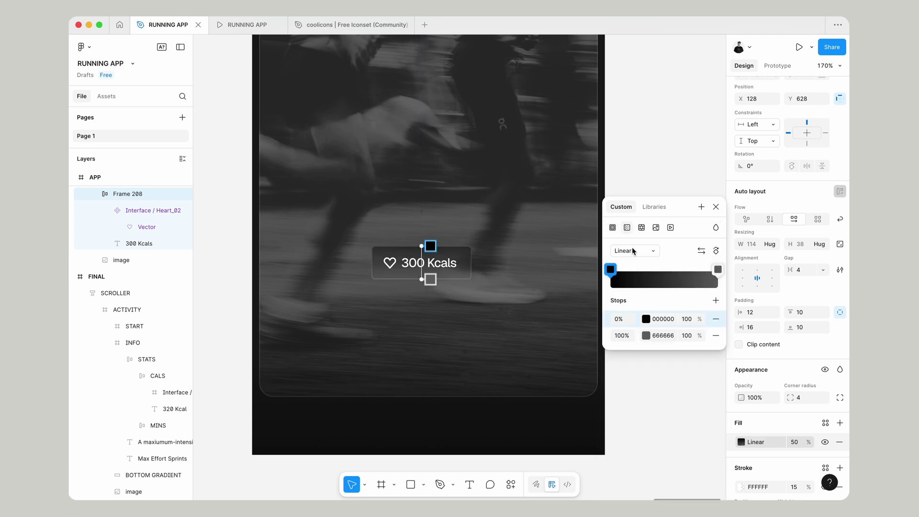
{"action": "left_click", "coordinate": [668, 336]}
{"action": "type", "text": "999"}
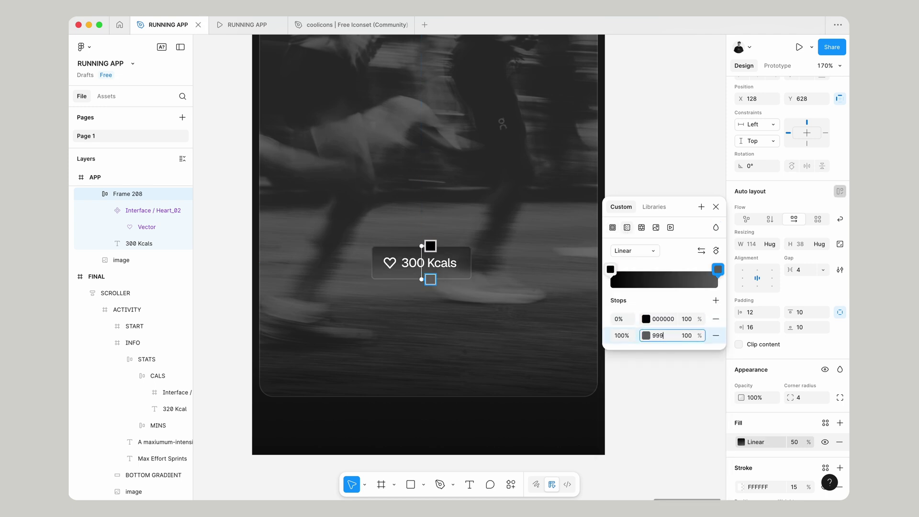
{"action": "type", "text": "999"}
{"action": "key", "text": "Return"}
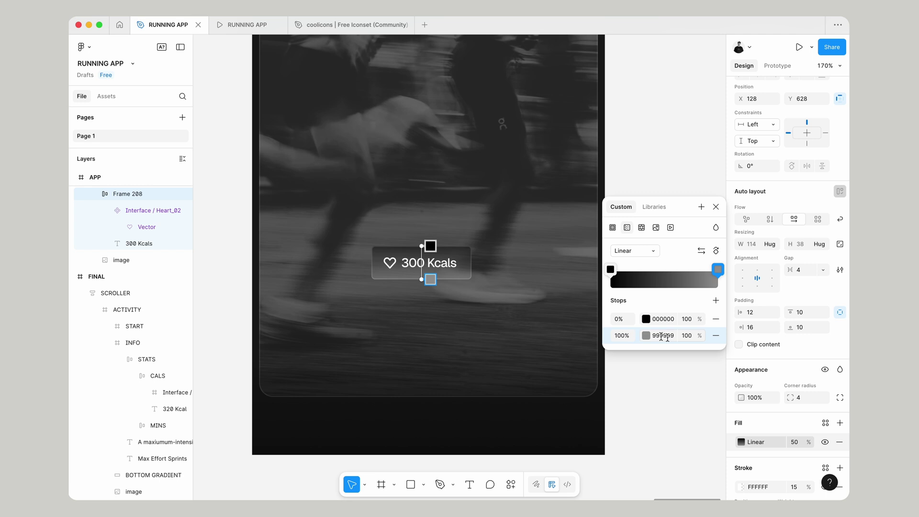
{"action": "left_click_drag", "start_coordinate": [421, 279], "coordinate": [441, 288]}
{"action": "left_click", "coordinate": [800, 442]}
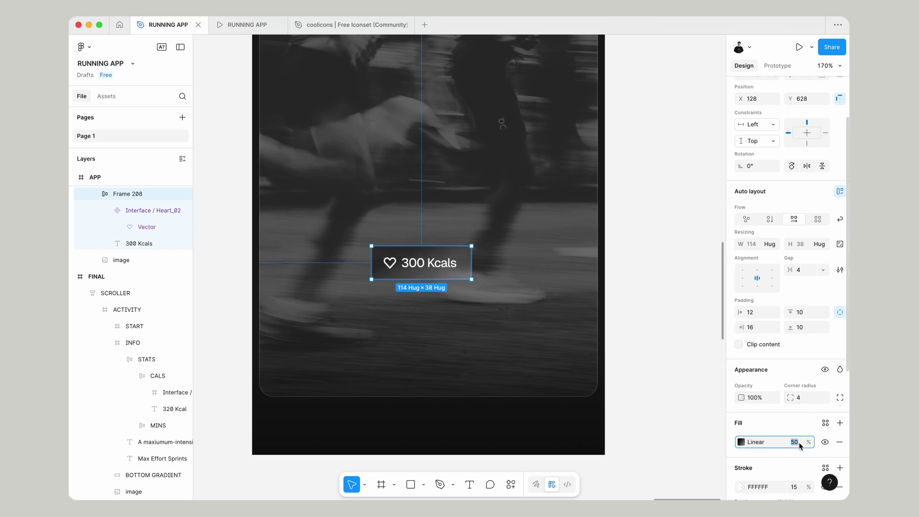
{"action": "type", "text": "10"}
{"action": "key", "text": "Return"}
Step: Add a background blur effect to the chip
{"action": "scroll", "coordinate": [455, 134], "scroll_direction": "up", "scroll_amount": 3}
{"action": "scroll", "coordinate": [785, 287], "scroll_direction": "down", "scroll_amount": 4}
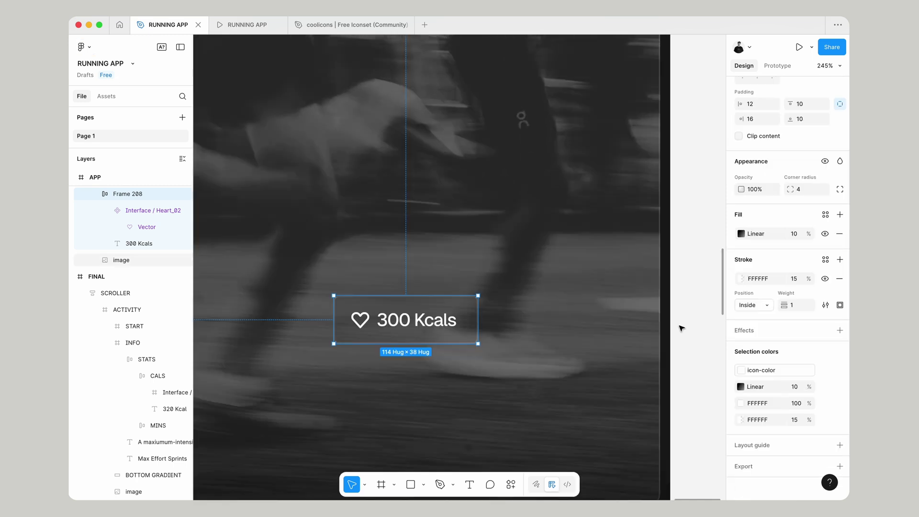
{"action": "left_click", "coordinate": [840, 331]}
{"action": "left_click", "coordinate": [741, 350]}
{"action": "left_click", "coordinate": [644, 352]}
{"action": "left_click", "coordinate": [645, 375]}
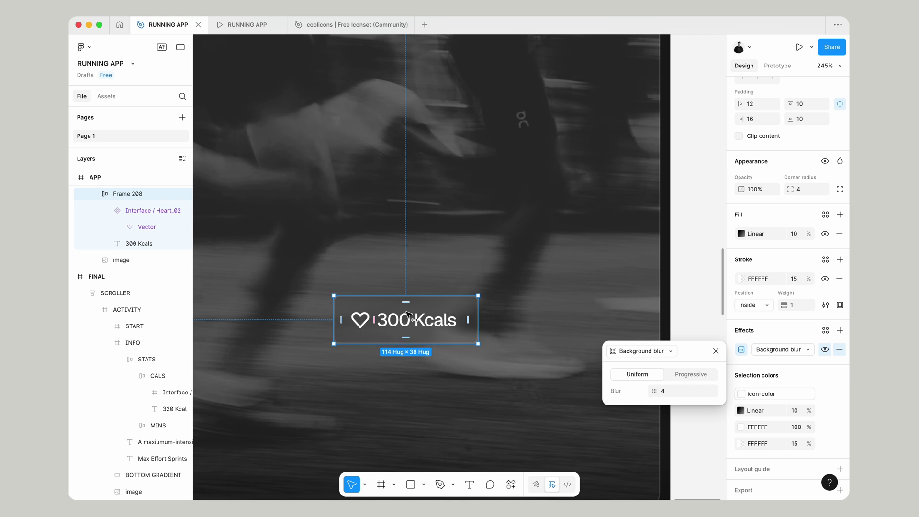
Step: Move the chip left and change its text from 300 Kcals to 300 Kcal
{"action": "left_click_drag", "start_coordinate": [406, 319], "coordinate": [332, 320]}
{"action": "scroll", "coordinate": [515, 374], "scroll_direction": "down", "scroll_amount": 3}
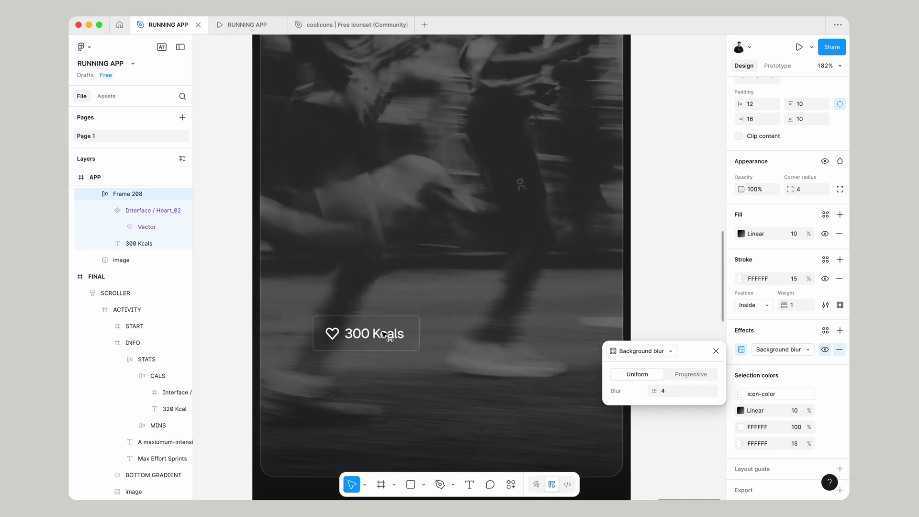
{"action": "double_click", "coordinate": [400, 333]}
{"action": "left_click", "coordinate": [405, 333]}
{"action": "key", "text": "BackSpace"}
{"action": "key", "text": "Escape"}
{"action": "key", "text": "Escape"}
{"action": "scroll", "coordinate": [375, 331], "scroll_direction": "down", "scroll_amount": 2}
{"action": "left_click", "coordinate": [375, 330]}
{"action": "double_click", "coordinate": [356, 328]}
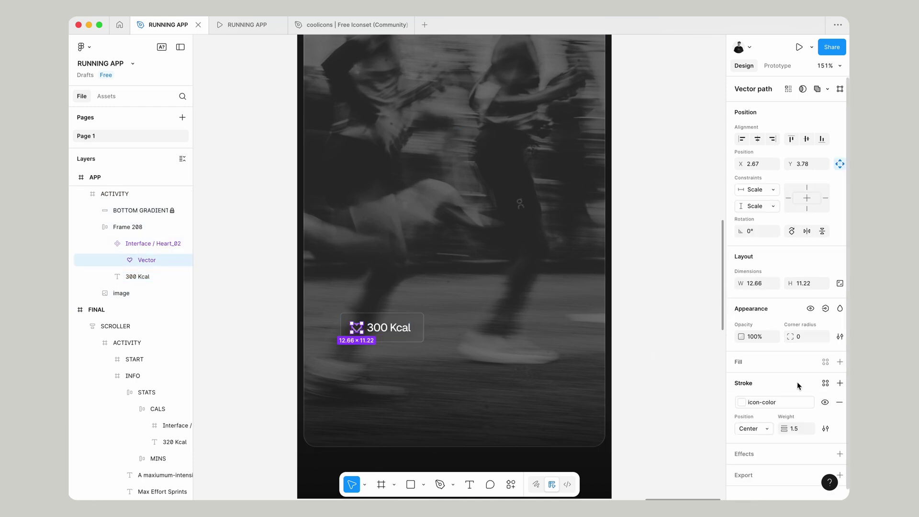
Step: Detach the heart's stroke colour variable and set the stroke to lime E0FD71
{"action": "left_click", "coordinate": [808, 402]}
{"action": "left_click", "coordinate": [777, 403]}
{"action": "key", "text": "ctrl+a"}
{"action": "key", "text": "ctrl+v"}
{"action": "key", "text": "Return"}
{"action": "left_click", "coordinate": [686, 379]}
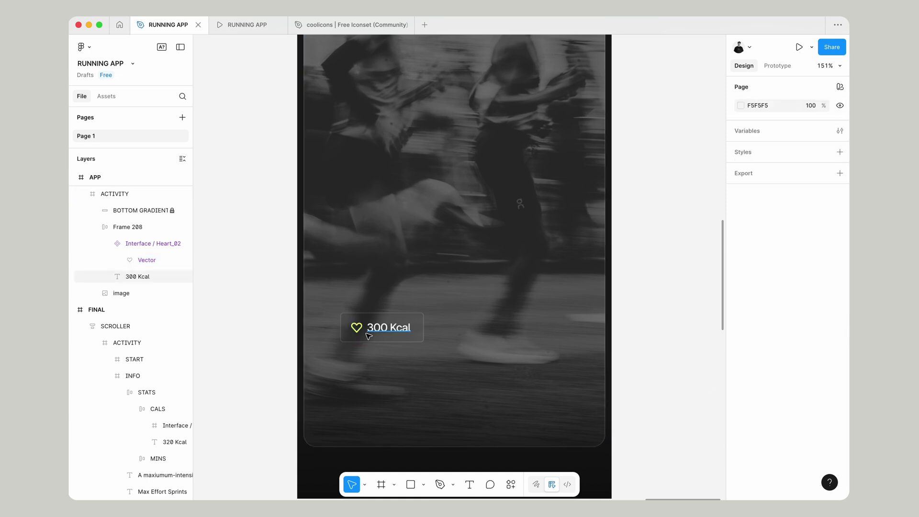
{"action": "double_click", "coordinate": [356, 328]}
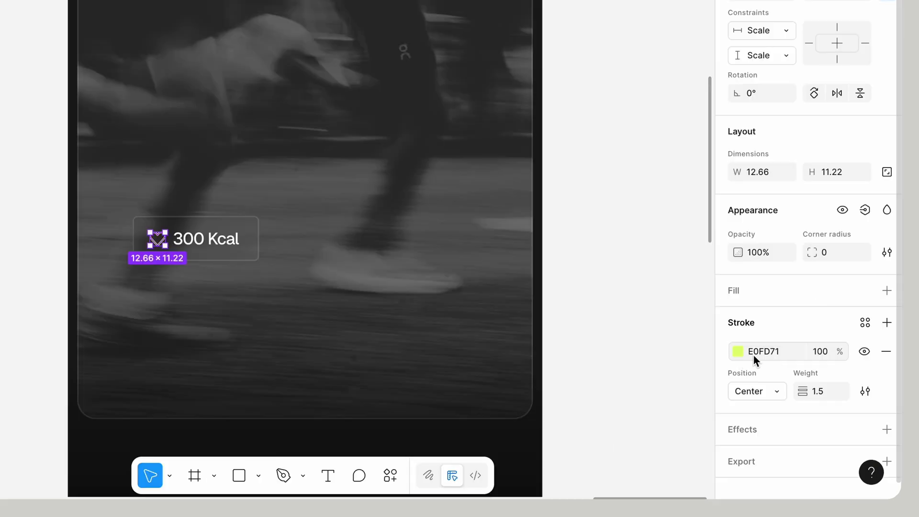
Step: Nudge the chip 1 px left and place a duplicate of it to the right
{"action": "key", "text": "Escape"}
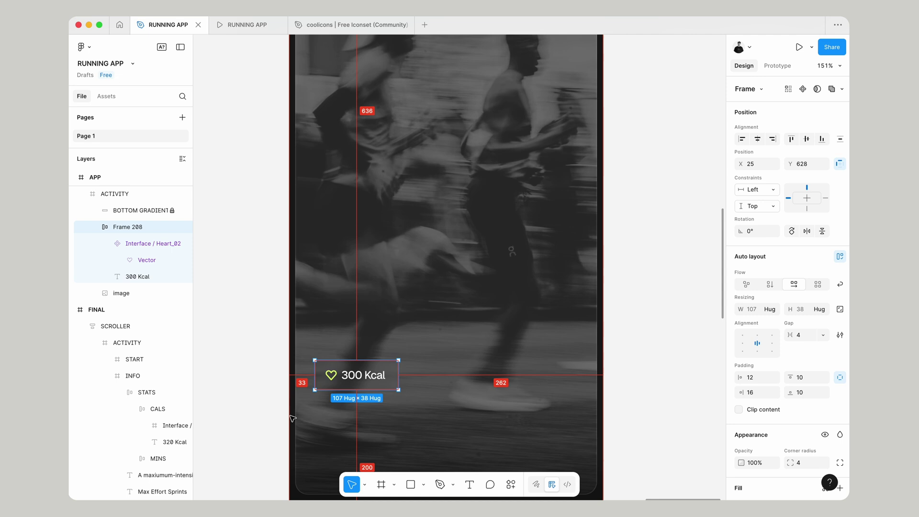
{"action": "key", "text": "Left"}
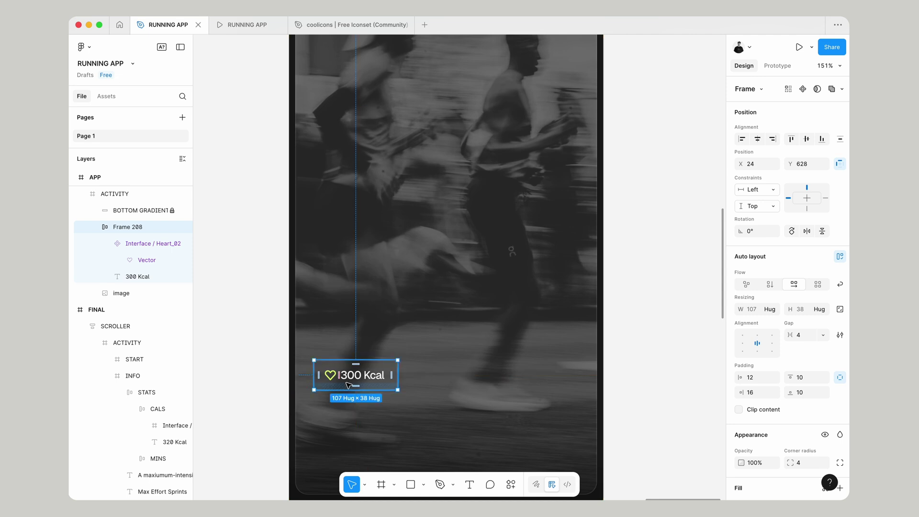
{"action": "left_click_drag", "start_coordinate": [367, 379], "coordinate": [460, 379]}
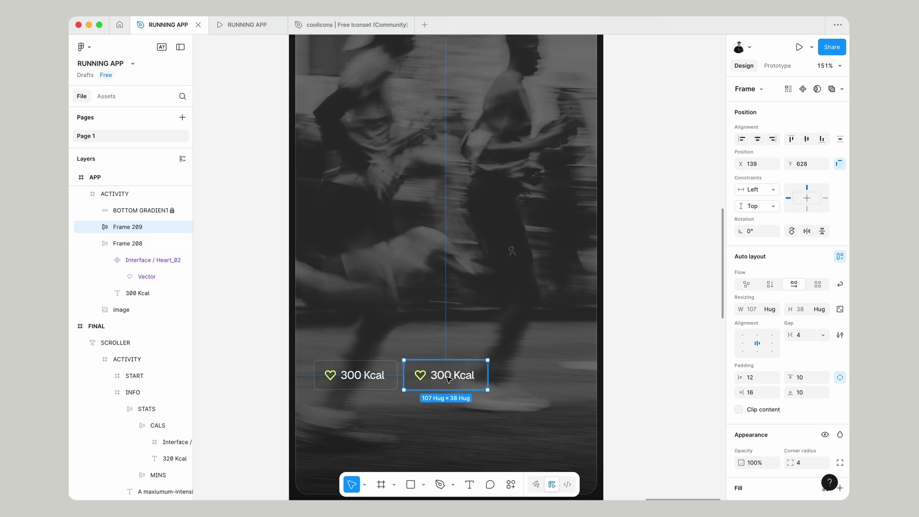
{"action": "double_click", "coordinate": [427, 380]}
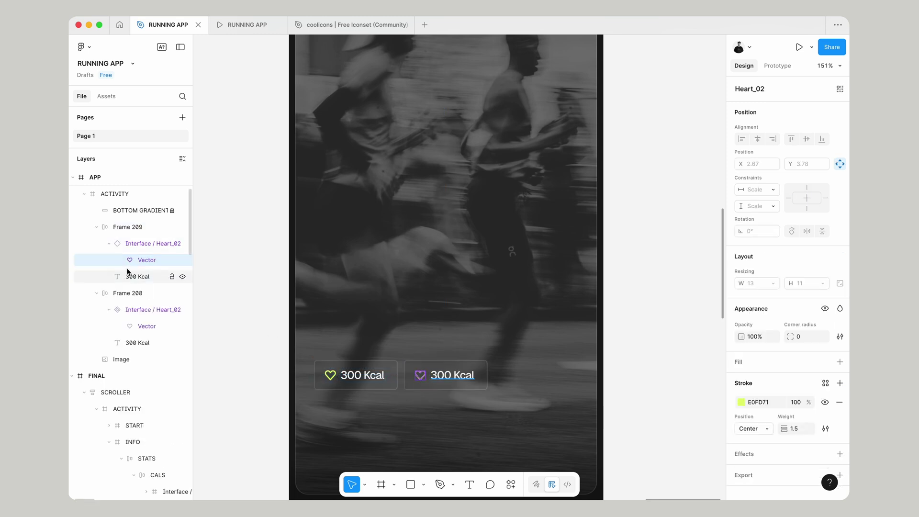
Step: Replace the copied chip's heart with the coolicons Calendar / Timer icon, 18 px wide
{"action": "left_click", "coordinate": [355, 29]}
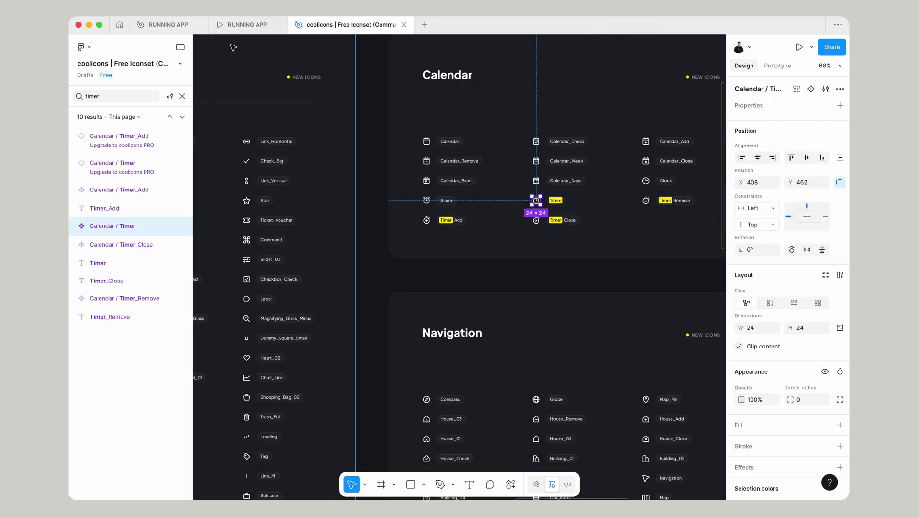
{"action": "left_click", "coordinate": [169, 25]}
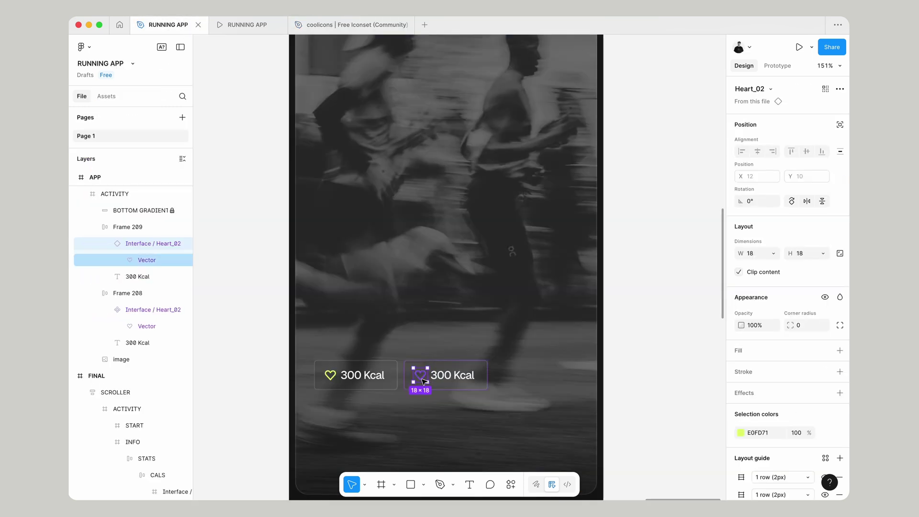
{"action": "right_click", "coordinate": [152, 248]}
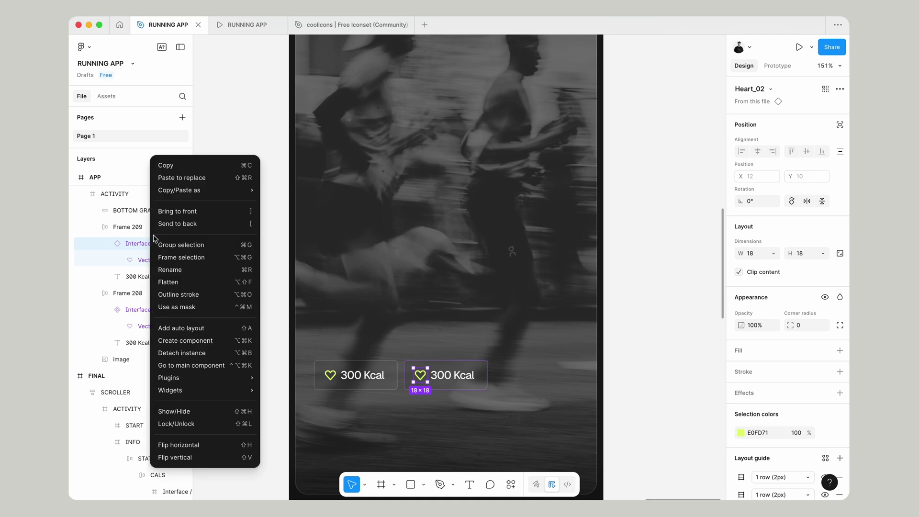
{"action": "left_click", "coordinate": [182, 178]}
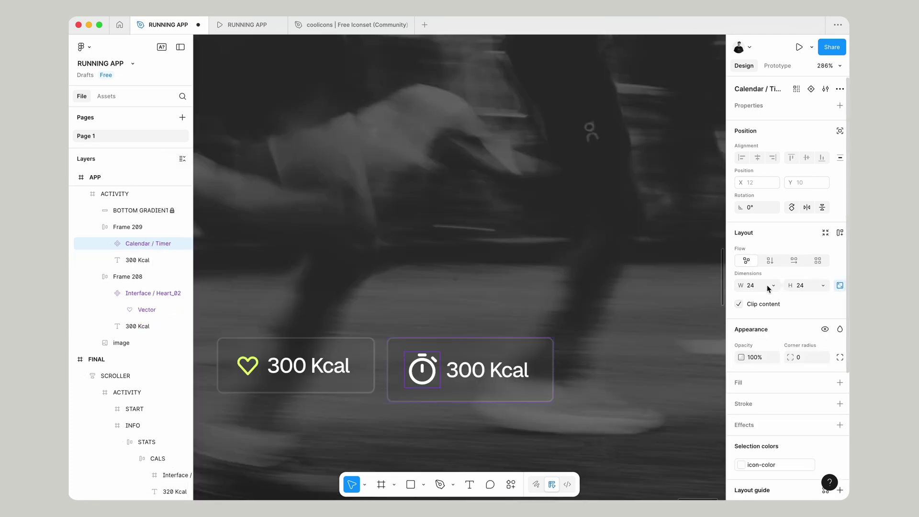
{"action": "type", "text": "18"}
{"action": "key", "text": "Return"}
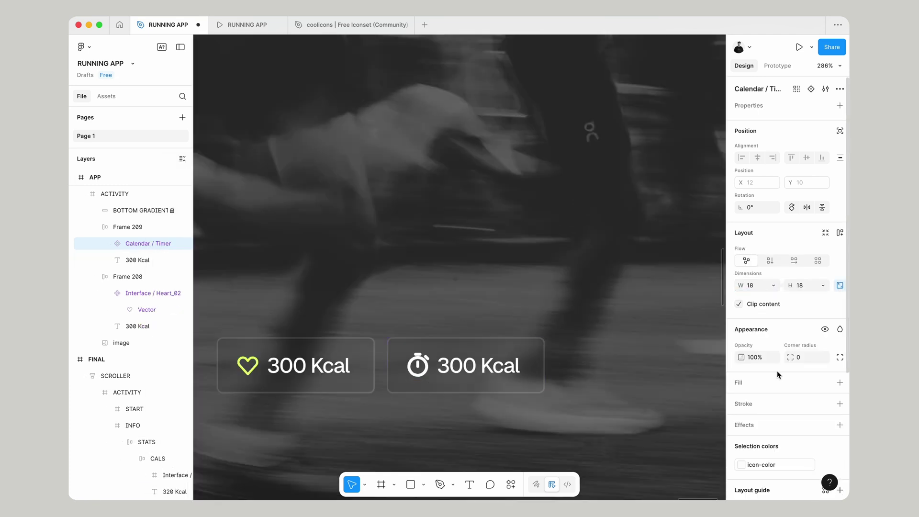
Step: Set the timer outline's stroke weight to 1.5
{"action": "left_click", "coordinate": [109, 244]}
{"action": "left_click", "coordinate": [163, 261]}
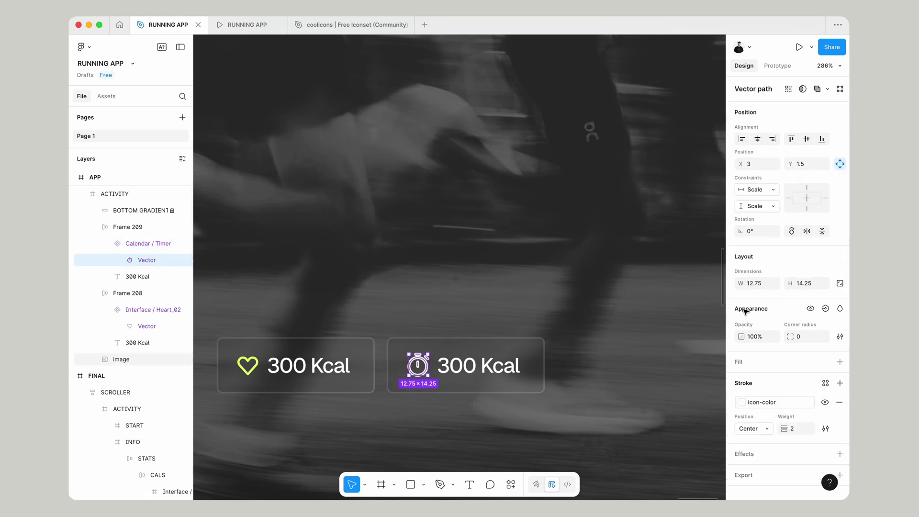
{"action": "left_click", "coordinate": [794, 428]}
{"action": "type", "text": "1.5"}
{"action": "key", "text": "Return"}
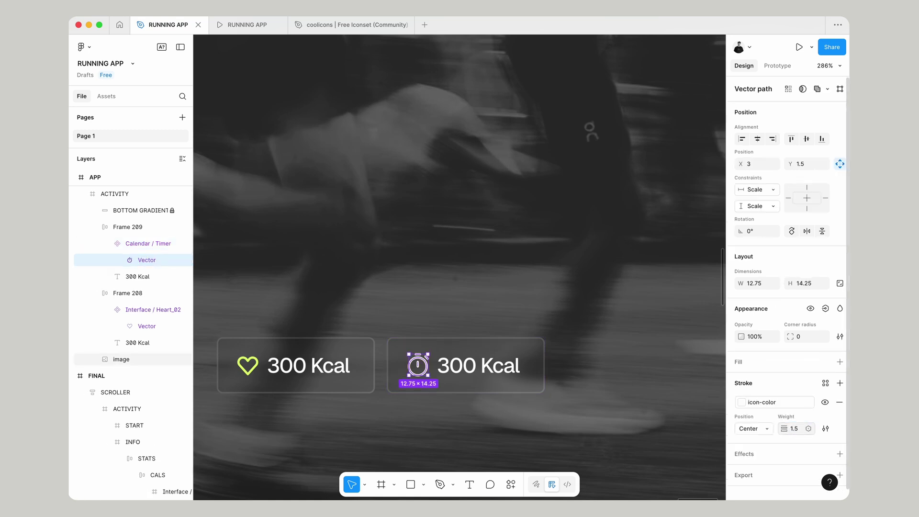
Step: Detach the timer stroke's colour variable and make it lime E0FD71, matching the heart
{"action": "left_click", "coordinate": [247, 365]}
{"action": "left_click", "coordinate": [759, 402]}
{"action": "key", "text": "ctrl+c"}
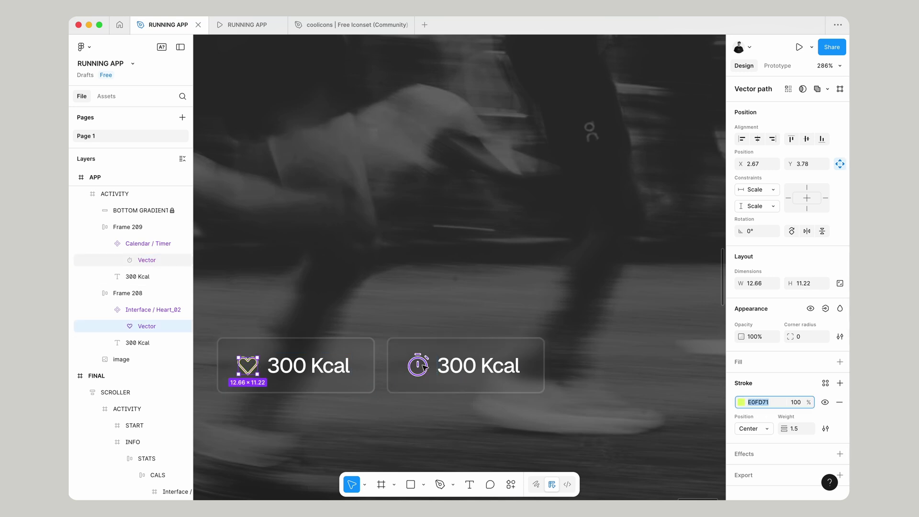
{"action": "left_click", "coordinate": [419, 365]}
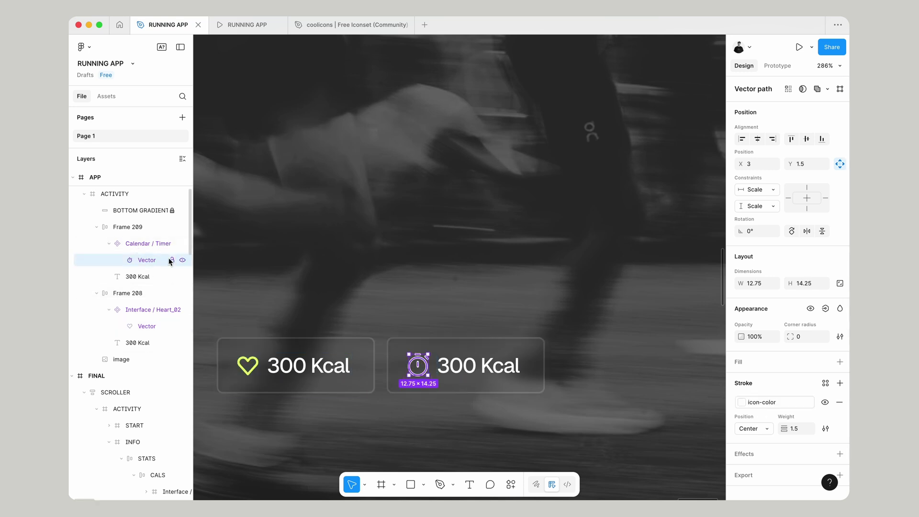
{"action": "scroll", "coordinate": [764, 440], "scroll_direction": "down", "scroll_amount": 1}
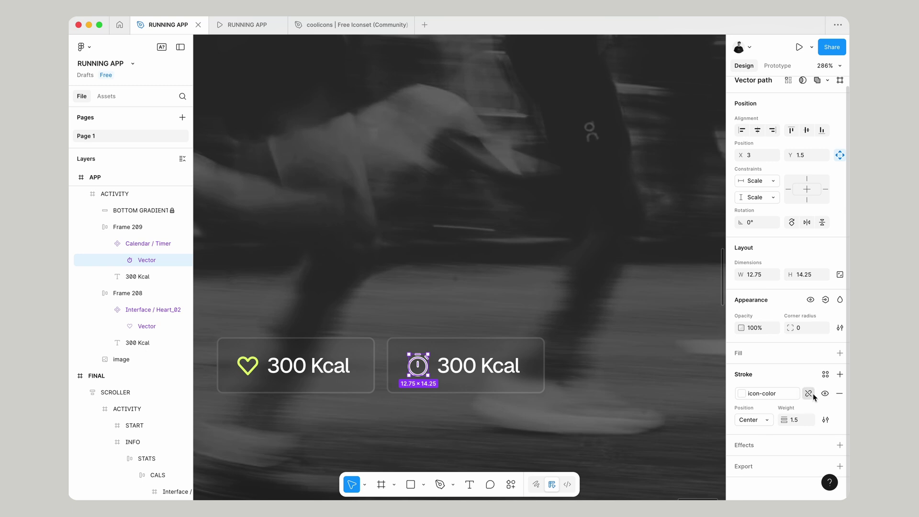
{"action": "left_click", "coordinate": [809, 393]}
{"action": "left_click", "coordinate": [769, 391]}
{"action": "key", "text": "ctrl+v"}
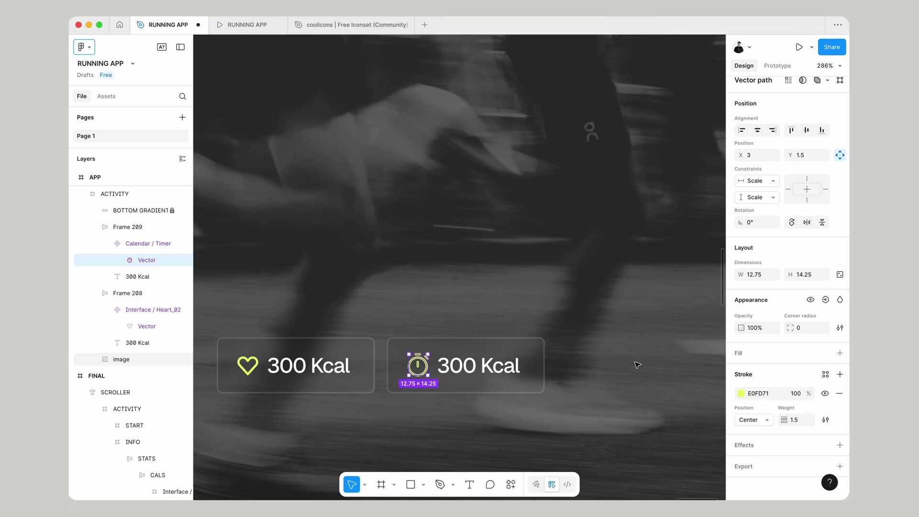
{"action": "left_click", "coordinate": [637, 365]}
Step: Change the second chip's label to '35 Mins'
{"action": "scroll", "coordinate": [637, 365], "scroll_direction": "down", "scroll_amount": 3}
{"action": "left_click", "coordinate": [543, 373]}
{"action": "double_click", "coordinate": [542, 373]}
{"action": "type", "text": "35 Mins"}
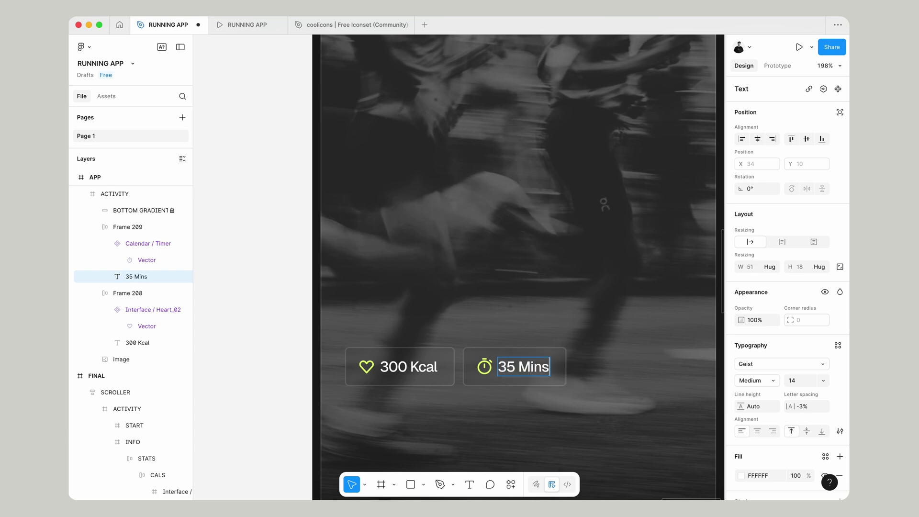
{"action": "key", "text": "Escape"}
{"action": "key", "text": "Escape"}
Step: Set top and bottom padding to 8 on both the 300 Kcal and 35 Mins chips
{"action": "scroll", "coordinate": [637, 372], "scroll_direction": "left", "scroll_amount": 2}
{"action": "key", "text": "Tab"}
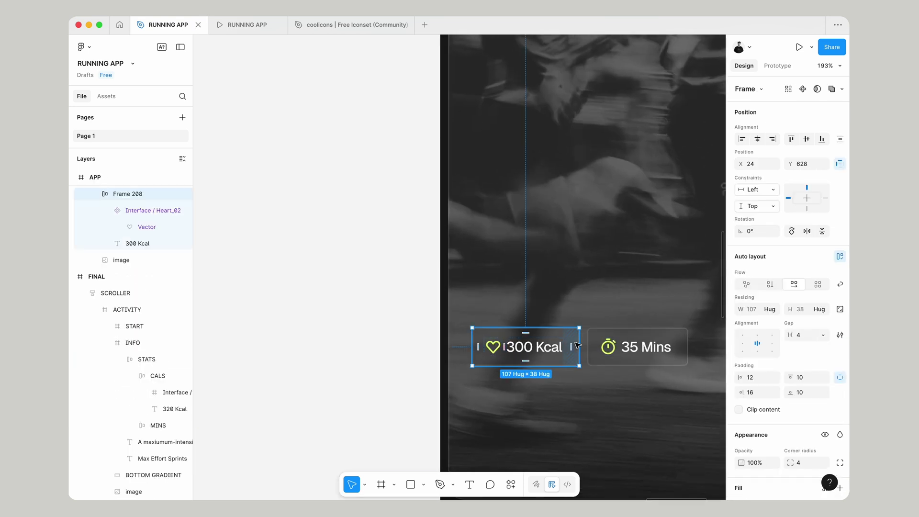
{"action": "scroll", "coordinate": [578, 344], "scroll_direction": "right", "scroll_amount": 1}
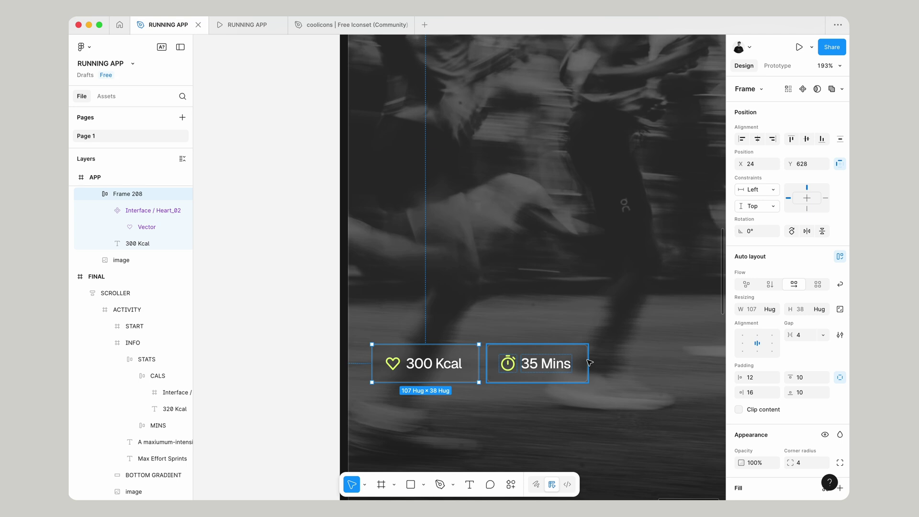
{"action": "left_click", "coordinate": [588, 363], "text": "shift"}
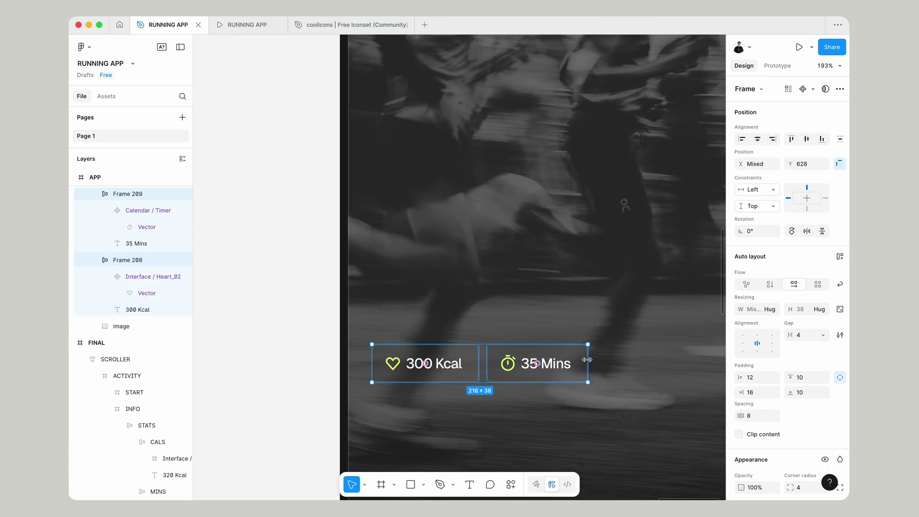
{"action": "left_click", "coordinate": [814, 392]}
{"action": "type", "text": "8"}
{"action": "key", "text": "Return"}
{"action": "left_click", "coordinate": [807, 377]}
{"action": "type", "text": "8"}
{"action": "key", "text": "Return"}
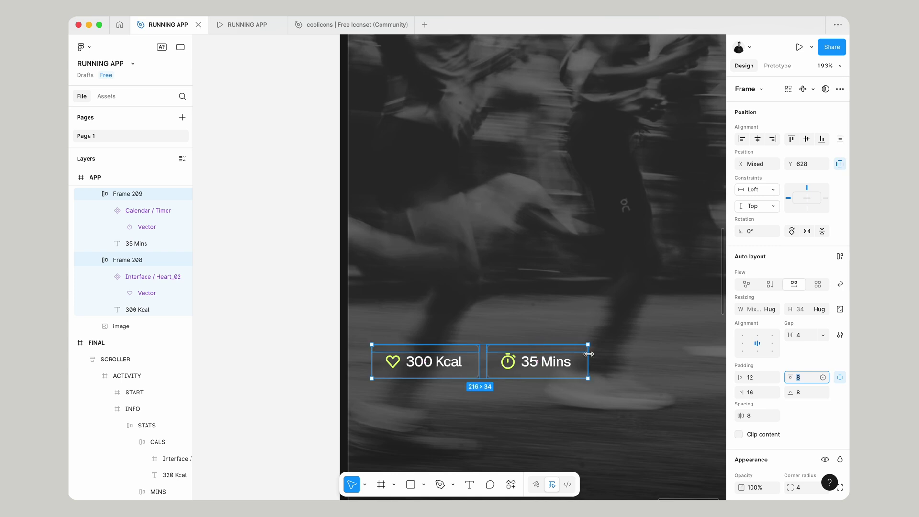
Step: Wrap both chips in an auto-layout row with an 8 gap
{"action": "scroll", "coordinate": [481, 267], "scroll_direction": "down", "scroll_amount": 5}
{"action": "key", "text": "shift+a"}
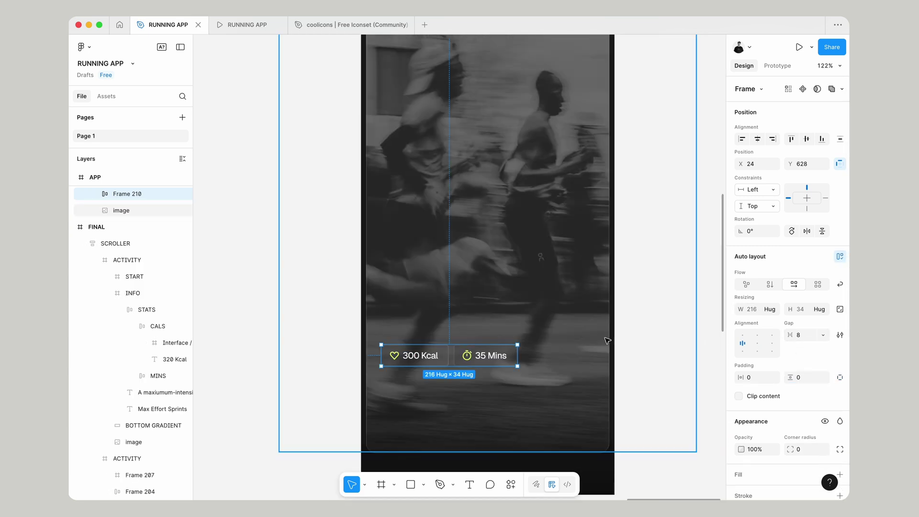
{"action": "key", "text": "alt"}
{"action": "key", "text": "alt"}
Step: Add a 'Max Effort Sprints' text layer below the chips and set it to 32 px
{"action": "scroll", "coordinate": [587, 369], "scroll_direction": "down", "scroll_amount": 3}
{"action": "key", "text": "t"}
{"action": "left_click", "coordinate": [364, 386]}
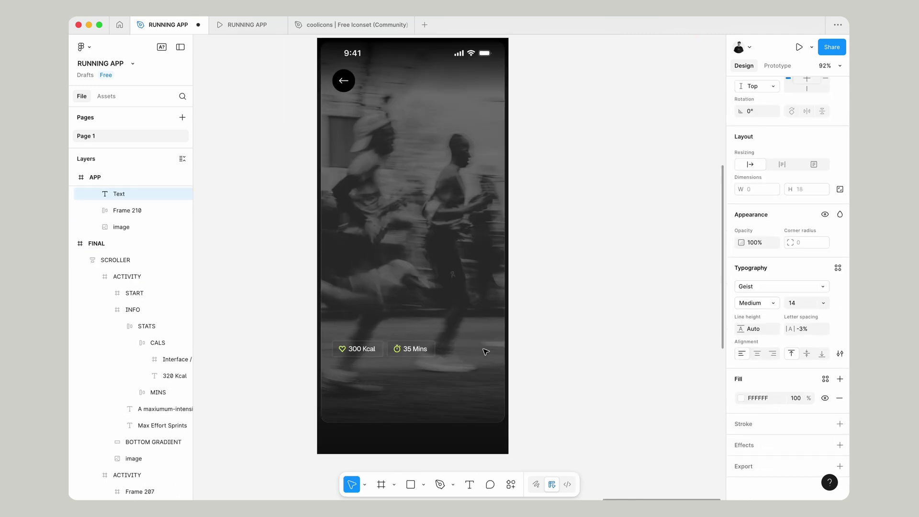
{"action": "type", "text": "Max Effort Sprintd"}
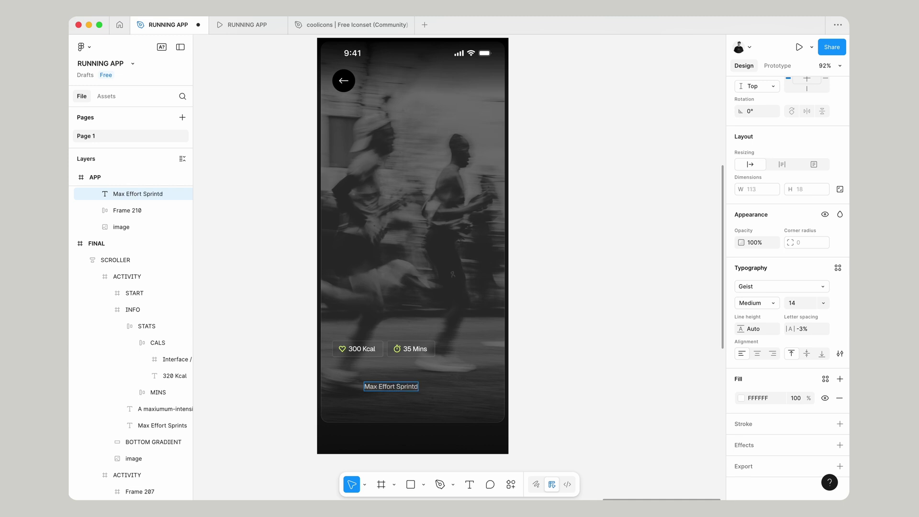
{"action": "key", "text": "super+a"}
{"action": "left_click", "coordinate": [801, 304]}
{"action": "type", "text": "32"}
{"action": "key", "text": "Return"}
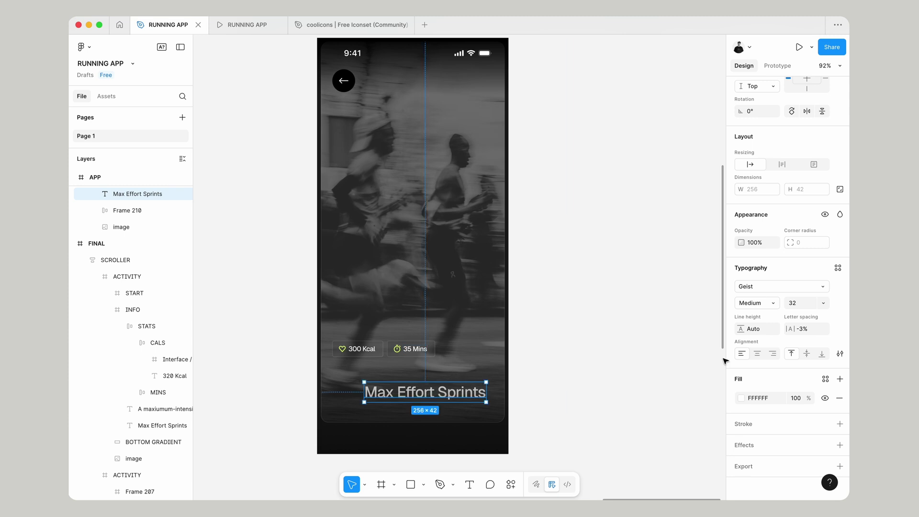
Step: Layer the title above BOTTOM GRADIENT and position it just below the stat chips
{"action": "scroll", "coordinate": [120, 227], "scroll_direction": "up", "scroll_amount": 3}
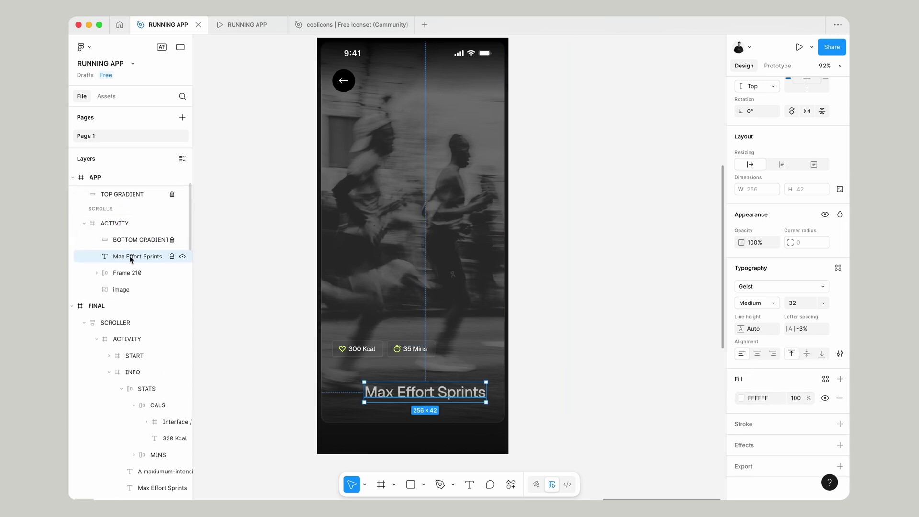
{"action": "left_click_drag", "start_coordinate": [130, 256], "coordinate": [130, 239]}
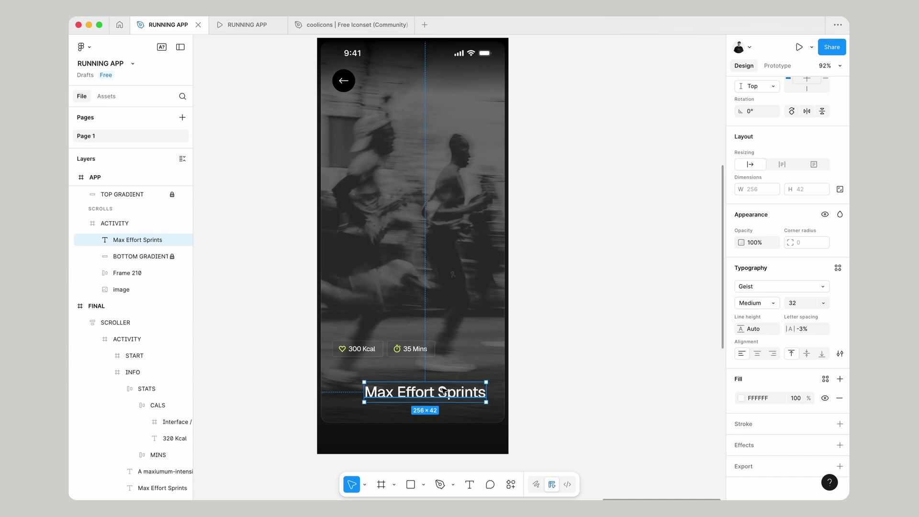
{"action": "left_click_drag", "start_coordinate": [447, 391], "coordinate": [416, 375]}
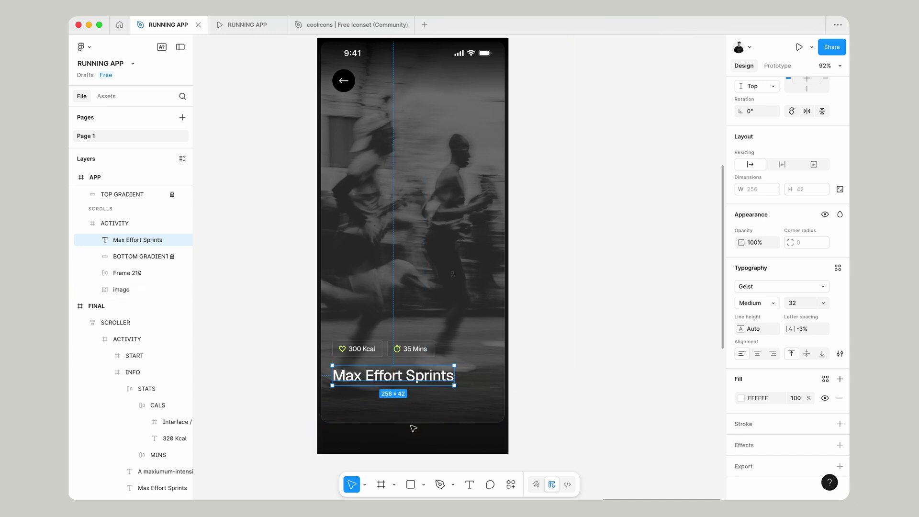
{"action": "key", "text": "Up"}
{"action": "key", "text": "Up"}
{"action": "key", "text": "Up"}
{"action": "key", "text": "Up"}
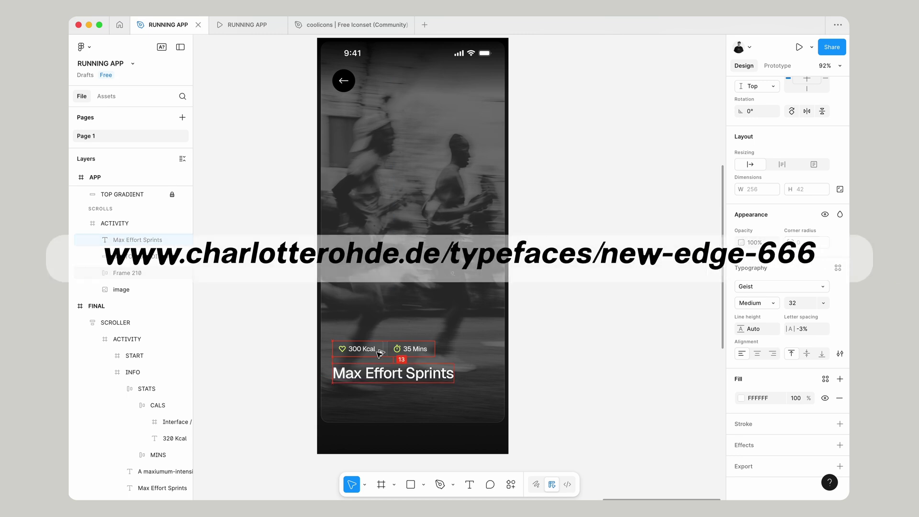
{"action": "key", "text": "Up"}
{"action": "key", "text": "Up"}
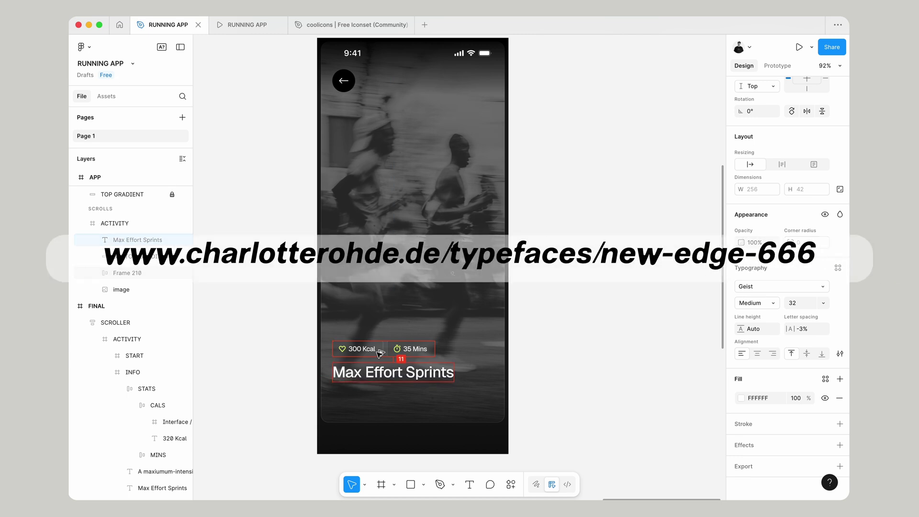
Step: Change the title's font to NewEdge666 Test in the Regular Rounded style
{"action": "left_click", "coordinate": [587, 349]}
{"action": "scroll", "coordinate": [587, 349], "scroll_direction": "left", "scroll_amount": 2}
{"action": "left_click", "coordinate": [773, 403]}
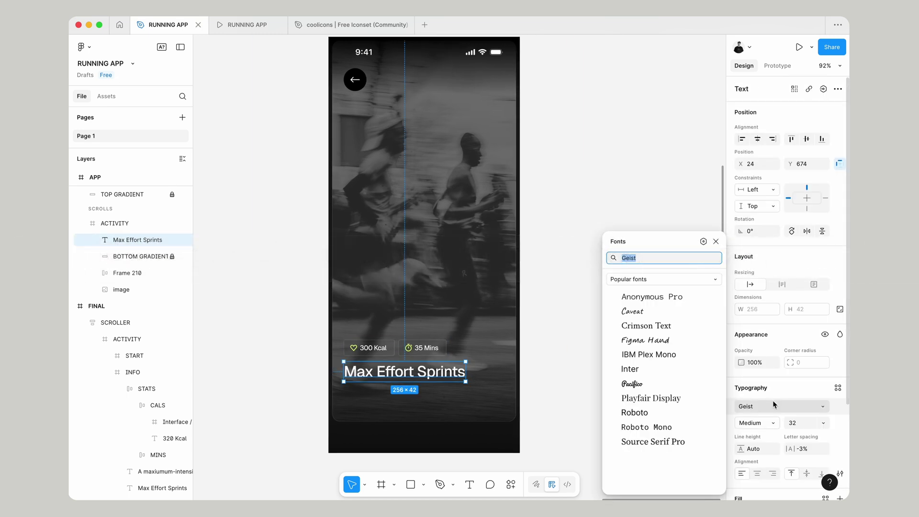
{"action": "type", "text": "edge"}
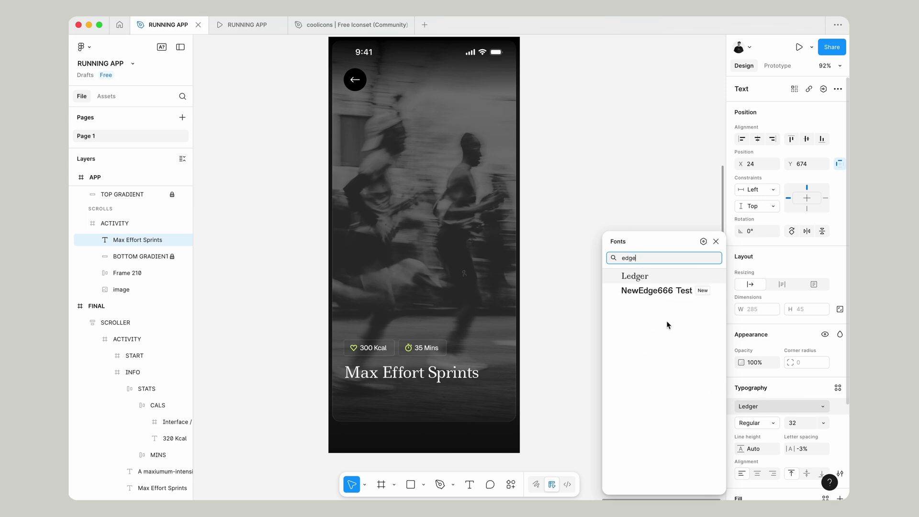
{"action": "left_click", "coordinate": [657, 291]}
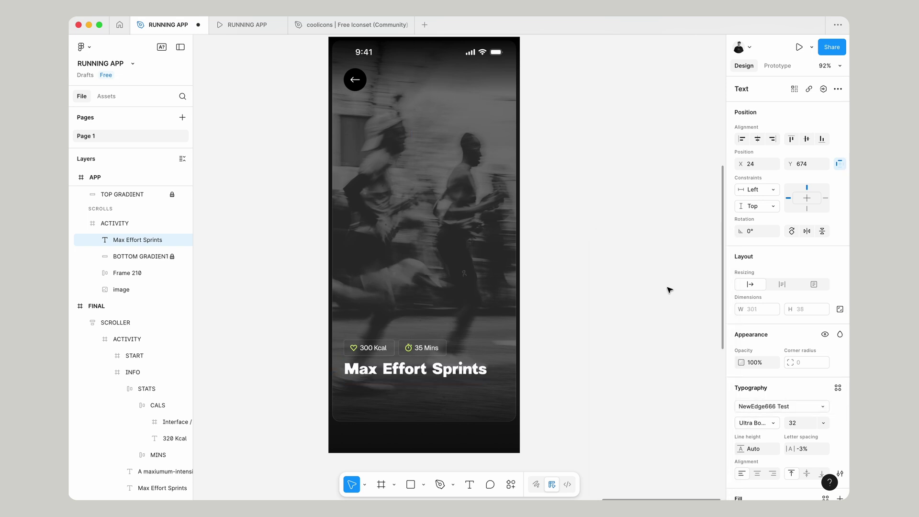
{"action": "left_click", "coordinate": [766, 424]}
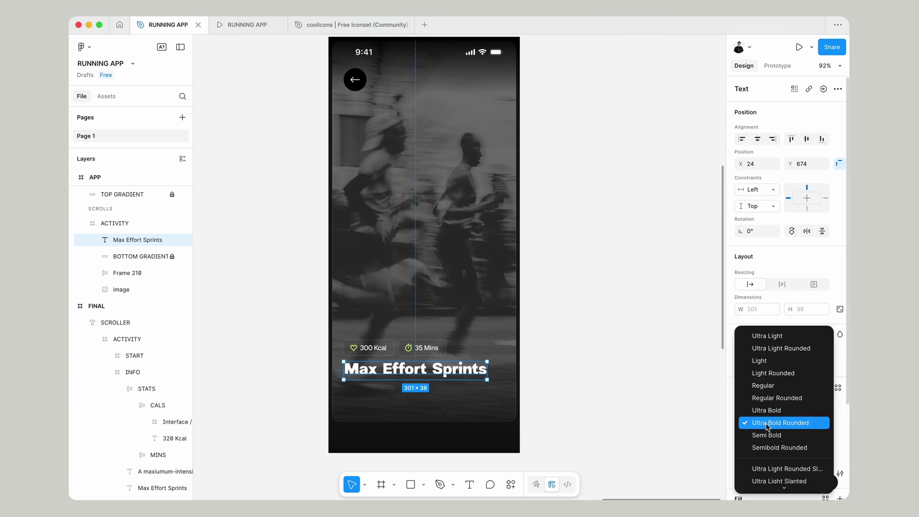
{"action": "left_click", "coordinate": [777, 398]}
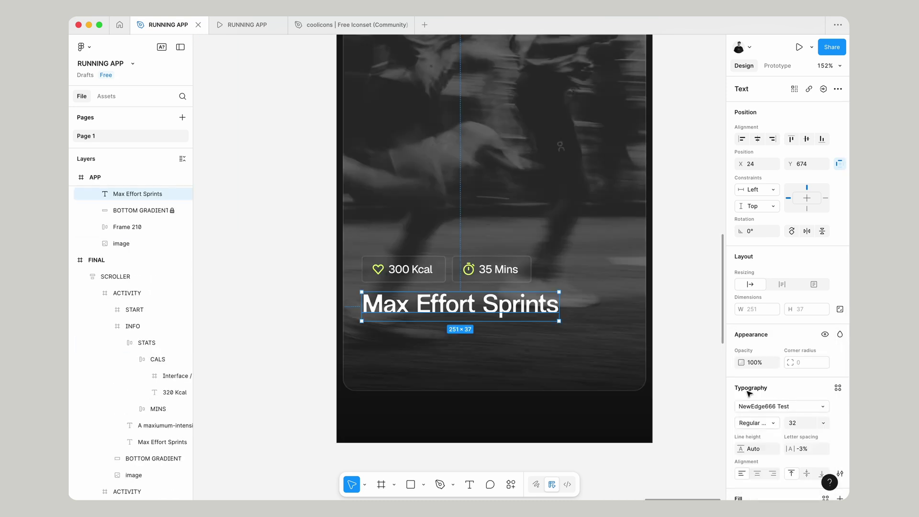
Step: Set the title's letter spacing to -5%
{"action": "left_click", "coordinate": [802, 449]}
{"action": "key", "text": "Down"}
{"action": "key", "text": "Down"}
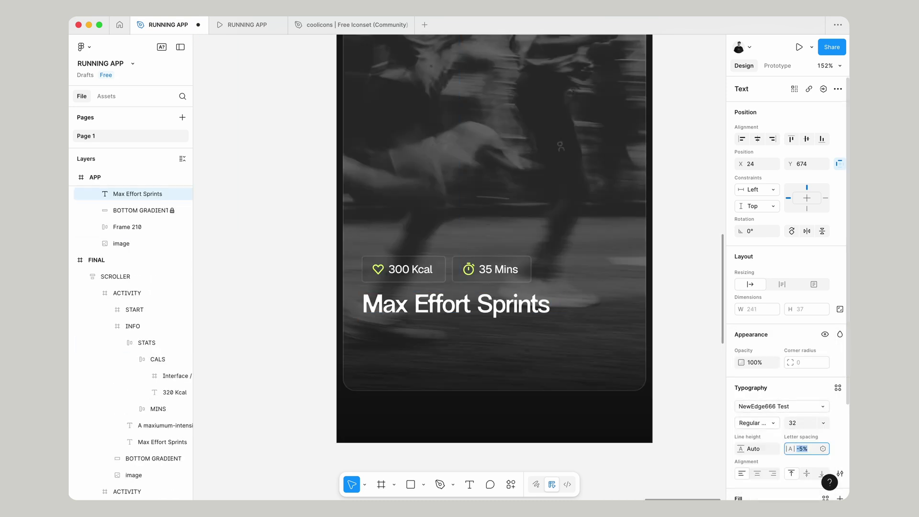
{"action": "scroll", "coordinate": [609, 360], "scroll_direction": "down", "scroll_amount": 5}
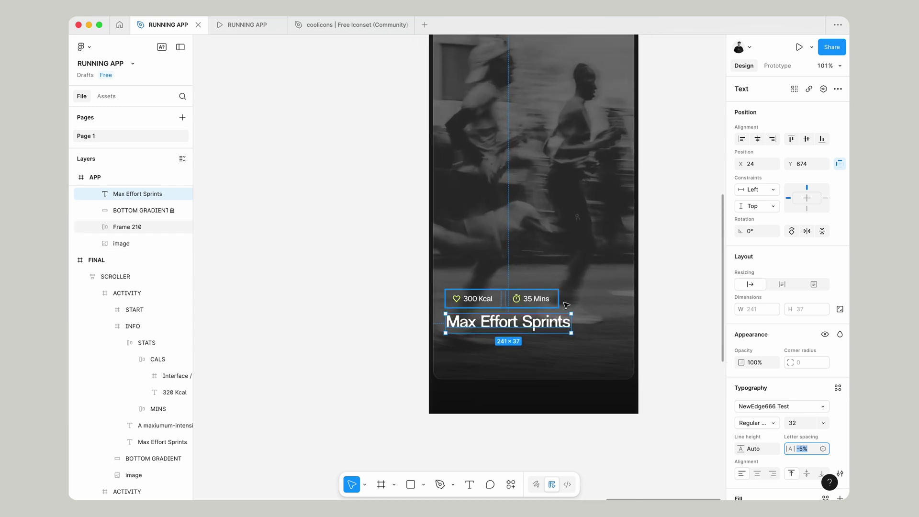
{"action": "left_click", "coordinate": [660, 304]}
Step: Draw a text box under the title and paste in the short sprint workout description
{"action": "scroll", "coordinate": [407, 405], "scroll_direction": "up", "scroll_amount": 3}
{"action": "key", "text": "t"}
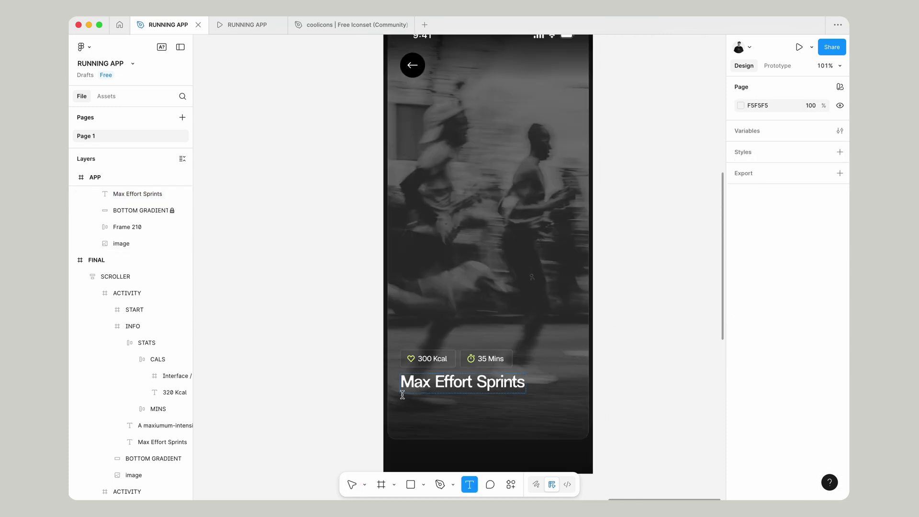
{"action": "left_click_drag", "start_coordinate": [403, 397], "coordinate": [561, 432]}
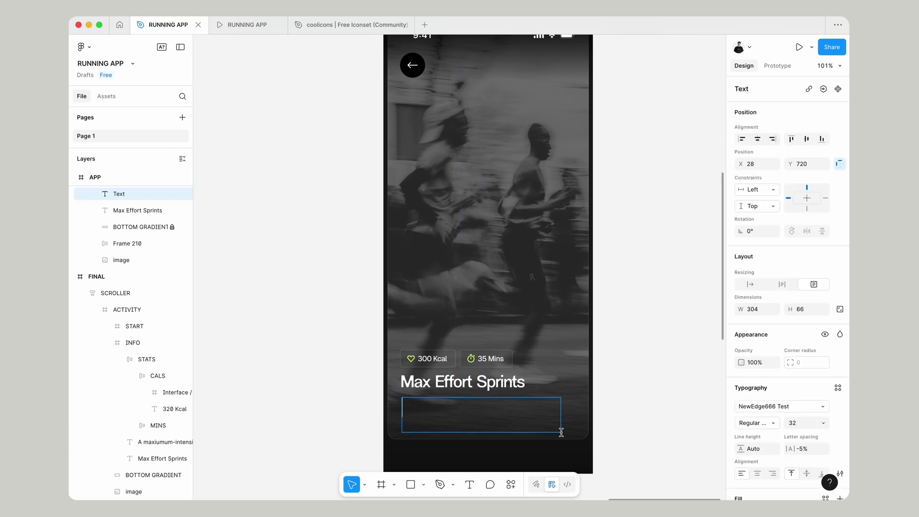
{"action": "type", "text": "Write a"}
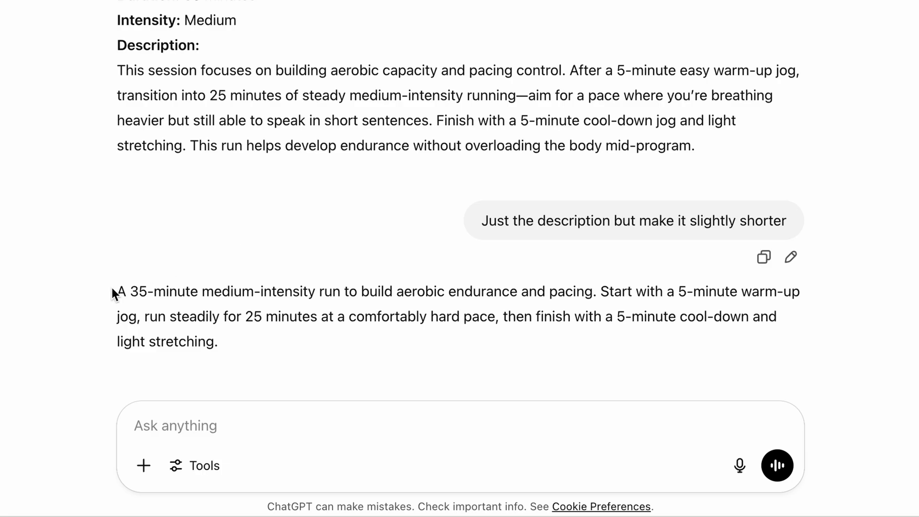
{"action": "left_click_drag", "start_coordinate": [115, 291], "coordinate": [307, 348]}
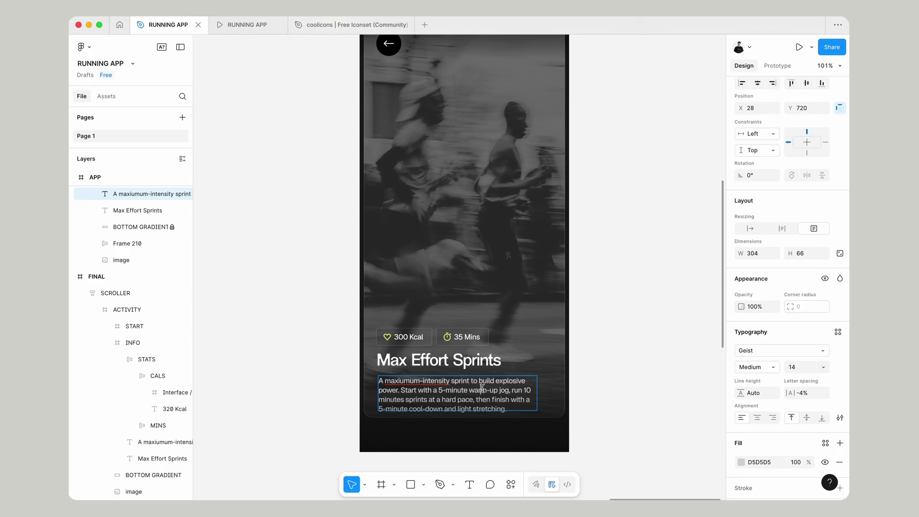
{"action": "key", "text": "Escape"}
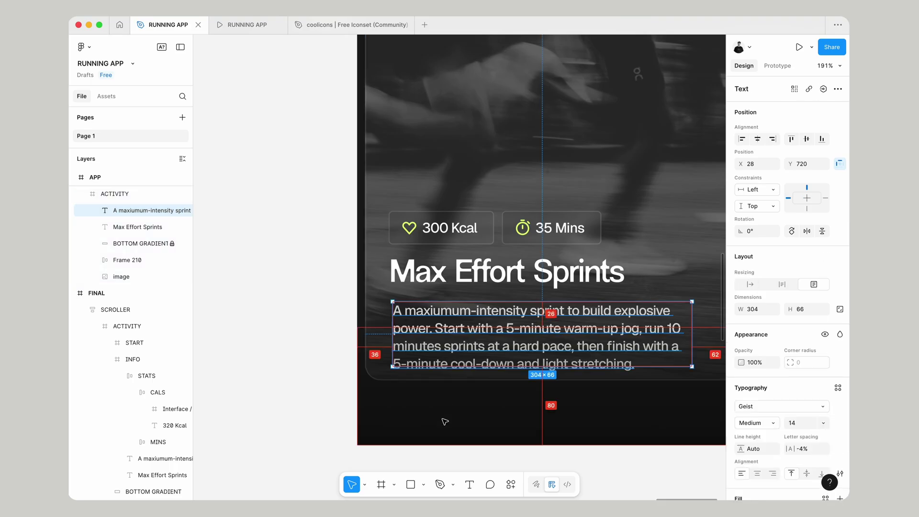
Step: Nudge the description into alignment with the title
{"action": "key", "text": "Left"}
{"action": "key", "text": "Left"}
{"action": "key", "text": "Left"}
{"action": "key", "text": "Left"}
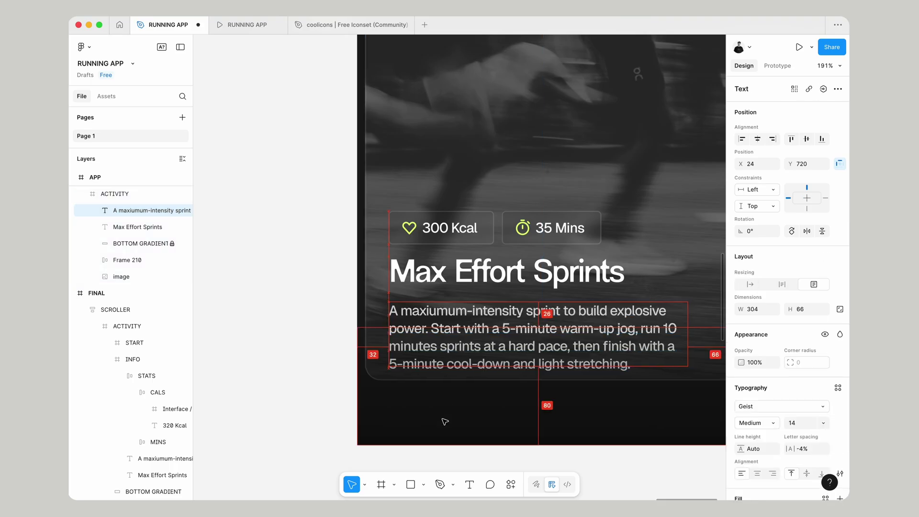
{"action": "scroll", "coordinate": [477, 315], "scroll_direction": "up", "scroll_amount": 3}
{"action": "key", "text": "Up"}
{"action": "key", "text": "Up"}
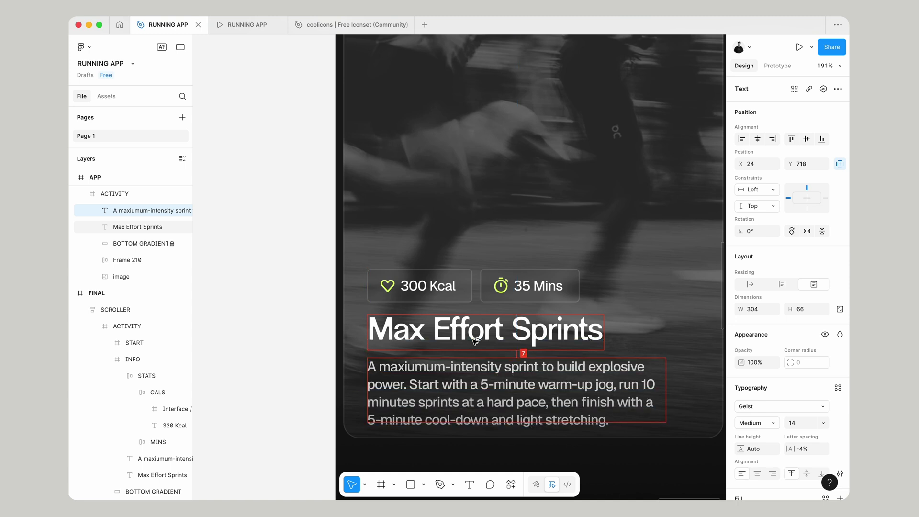
{"action": "key", "text": "Down"}
{"action": "scroll", "coordinate": [469, 331], "scroll_direction": "right", "scroll_amount": 3}
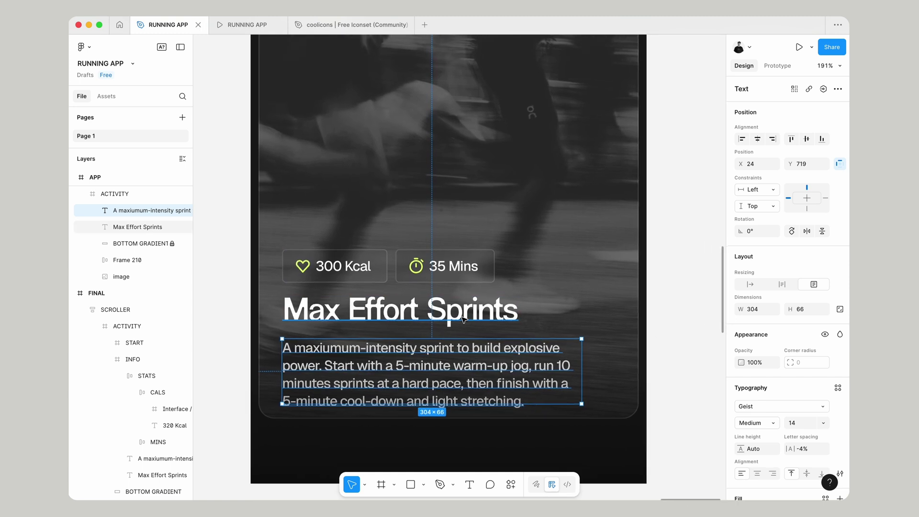
Step: Select the title and stats row with the description and shift all three up
{"action": "left_click", "coordinate": [462, 317], "text": "shift"}
{"action": "left_click", "coordinate": [439, 276], "text": "shift"}
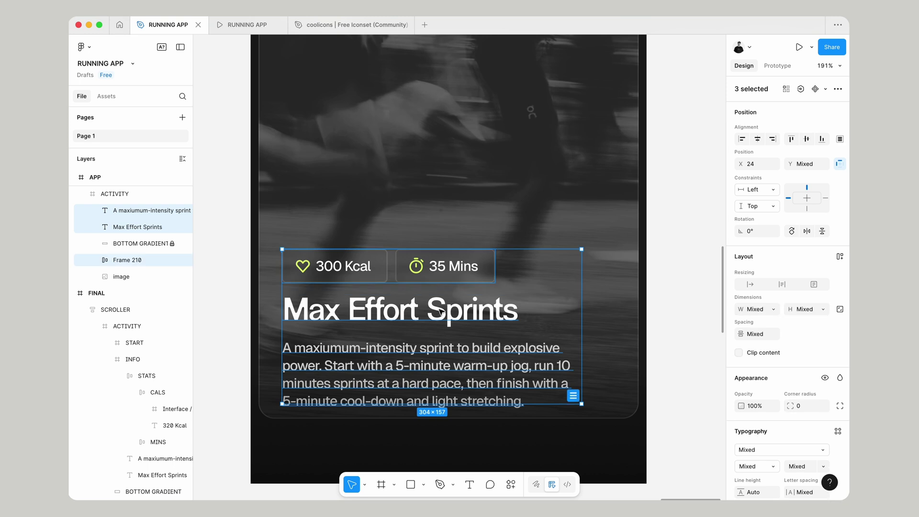
{"action": "key", "text": "shift+Up"}
{"action": "key", "text": "shift+Up"}
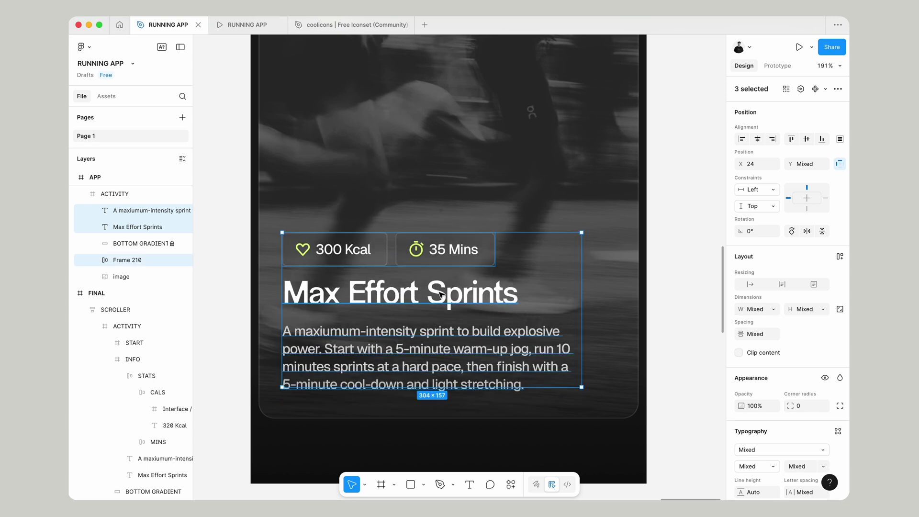
Step: Wrap the stats, title and description in a frame and stretch it across the screen, taller
{"action": "scroll", "coordinate": [439, 295], "scroll_direction": "down", "scroll_amount": 5}
{"action": "left_click", "coordinate": [431, 316]}
{"action": "left_click", "coordinate": [441, 280], "text": "shift"}
{"action": "left_click", "coordinate": [469, 259], "text": "shift"}
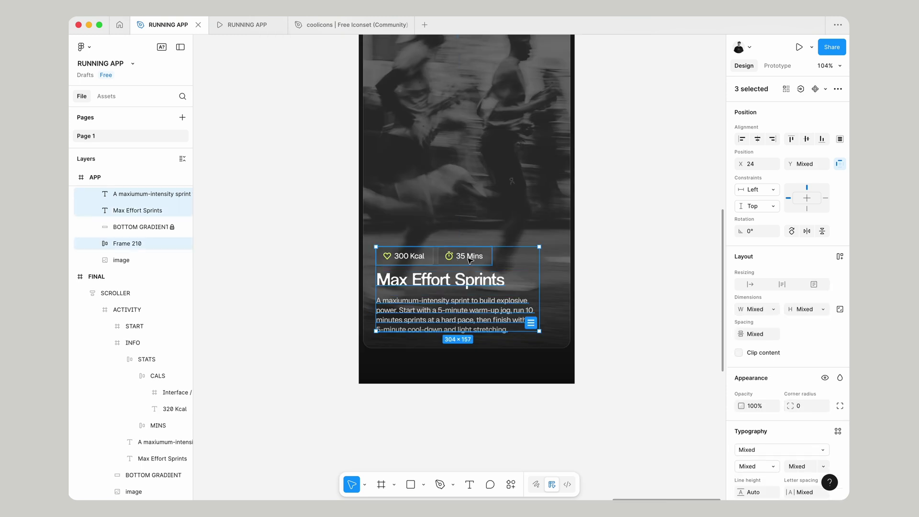
{"action": "right_click", "coordinate": [470, 259]}
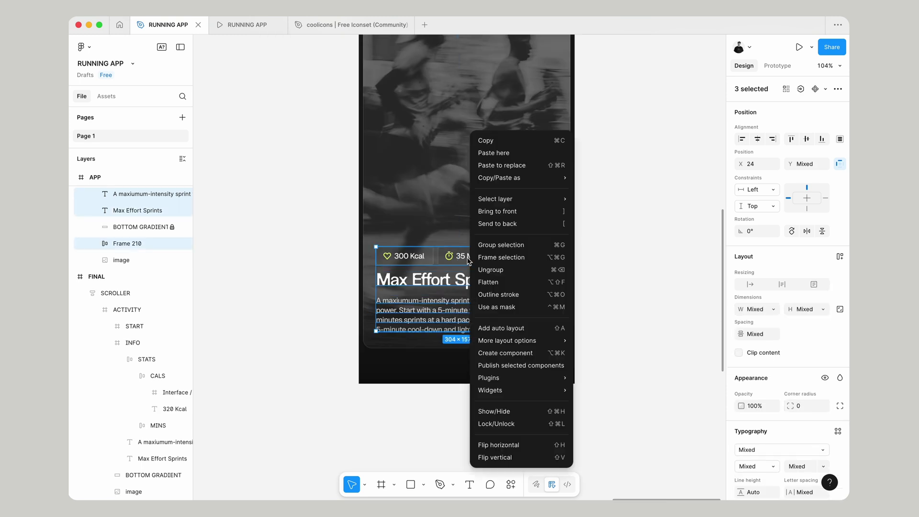
{"action": "left_click", "coordinate": [513, 255]}
{"action": "key", "text": "Up"}
{"action": "key", "text": "Up"}
{"action": "key", "text": "alt"}
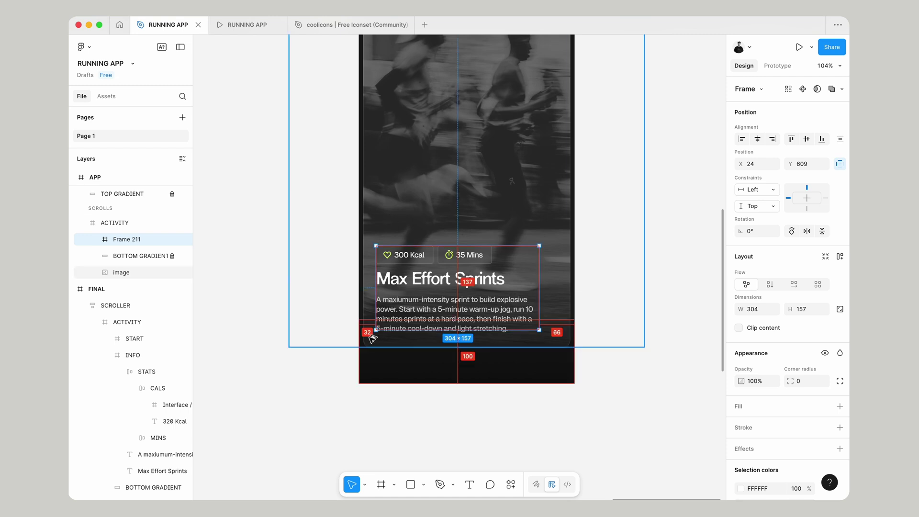
{"action": "scroll", "coordinate": [479, 335], "scroll_direction": "up", "scroll_amount": 3}
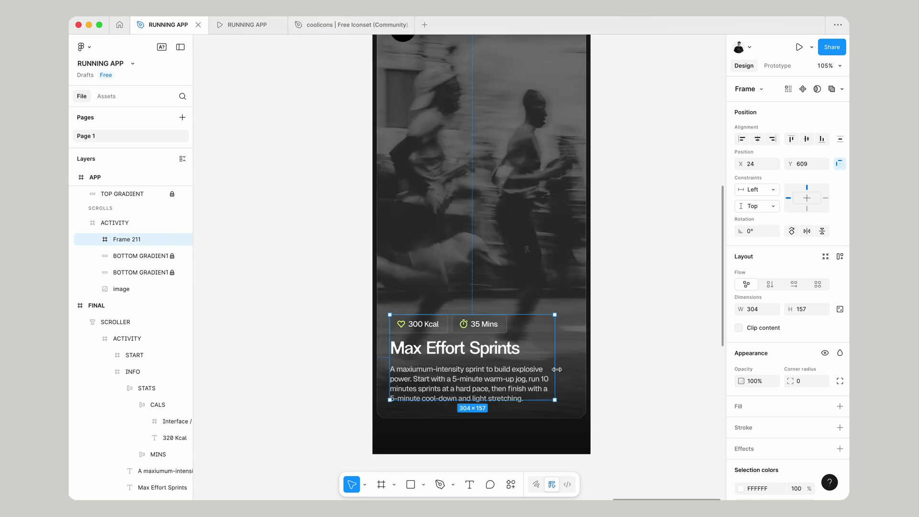
{"action": "left_click_drag", "start_coordinate": [569, 369], "coordinate": [587, 368]}
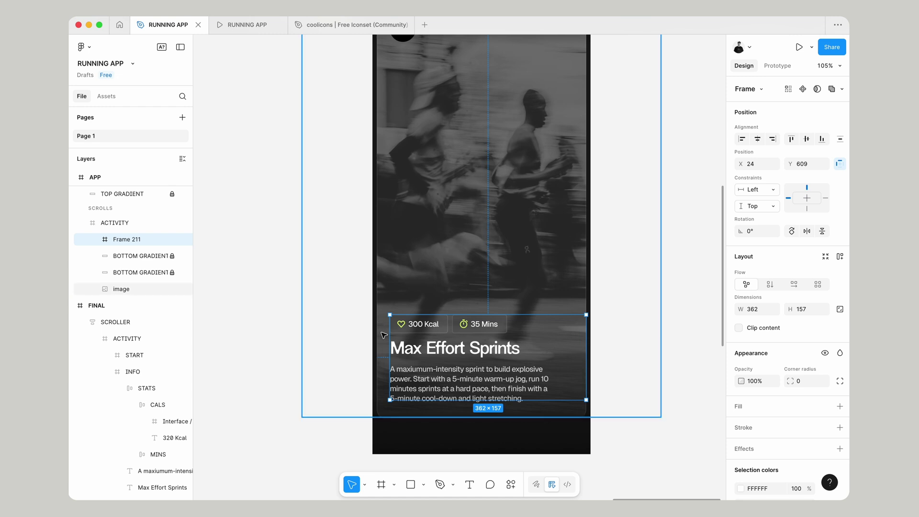
{"action": "left_click_drag", "start_coordinate": [386, 333], "coordinate": [377, 333]}
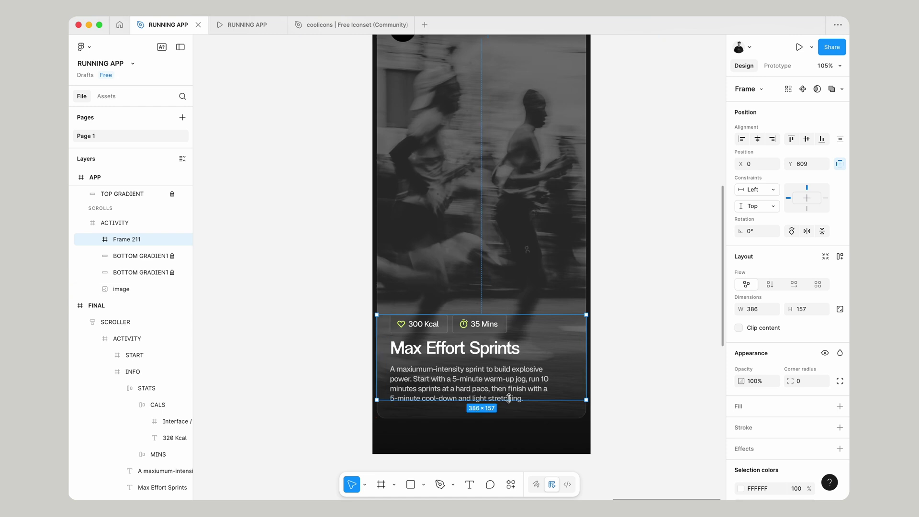
{"action": "left_click_drag", "start_coordinate": [509, 398], "coordinate": [510, 418]}
Step: Add a progressive background blur to the card, ending at 44
{"action": "left_click", "coordinate": [763, 447]}
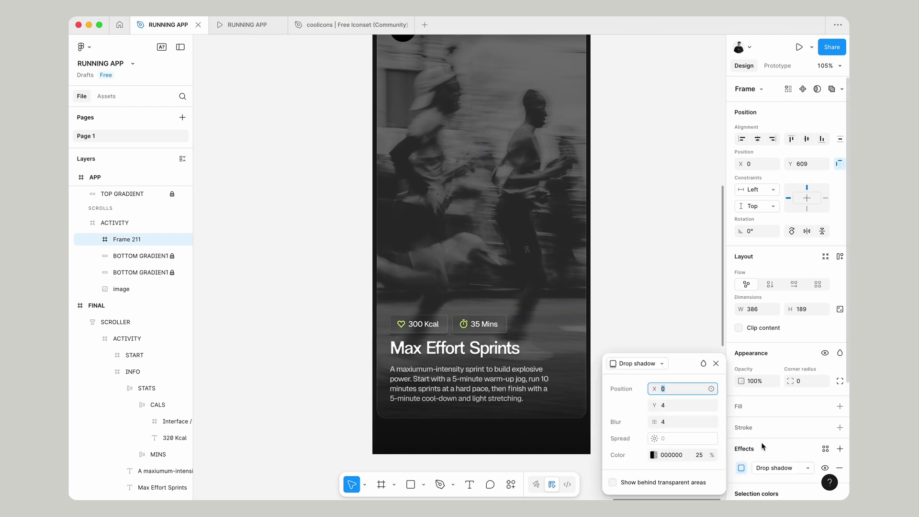
{"action": "left_click", "coordinate": [639, 363]}
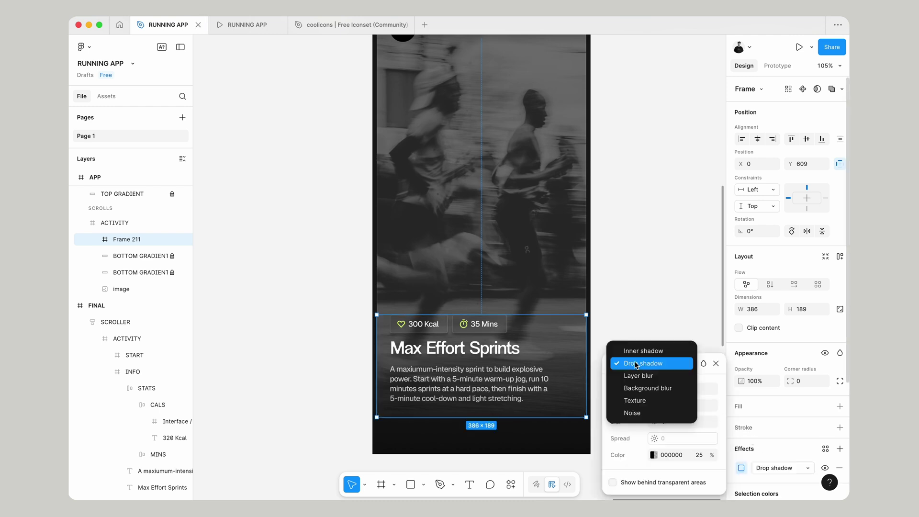
{"action": "left_click", "coordinate": [648, 389]}
{"action": "left_click", "coordinate": [691, 386]}
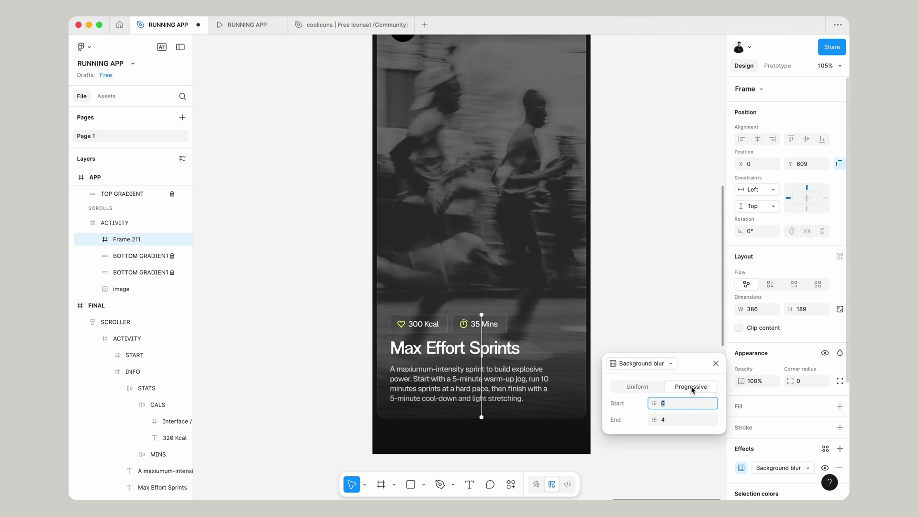
{"action": "left_click", "coordinate": [678, 418]}
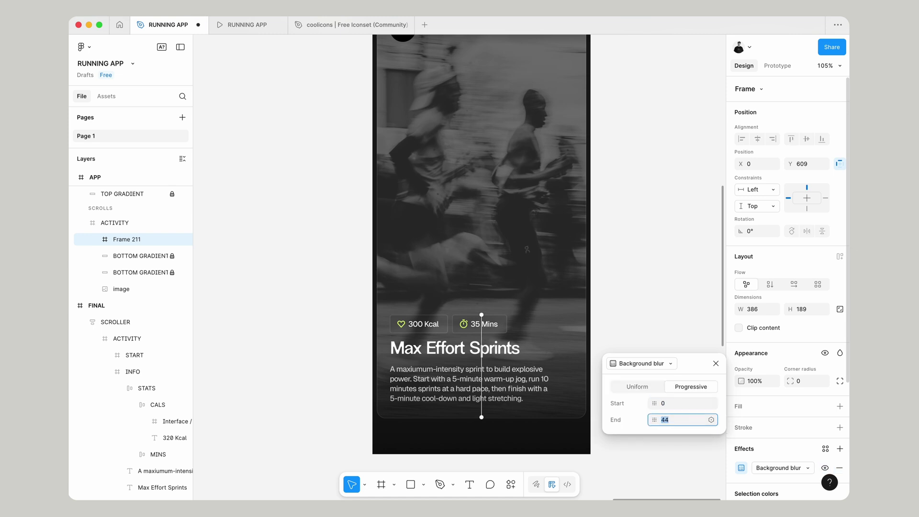
{"action": "key", "text": "Escape"}
Step: Give the card a black 000000 fill at 1% opacity
{"action": "scroll", "coordinate": [479, 239], "scroll_direction": "down", "scroll_amount": 2}
{"action": "left_click", "coordinate": [749, 406]}
{"action": "left_click", "coordinate": [632, 364]}
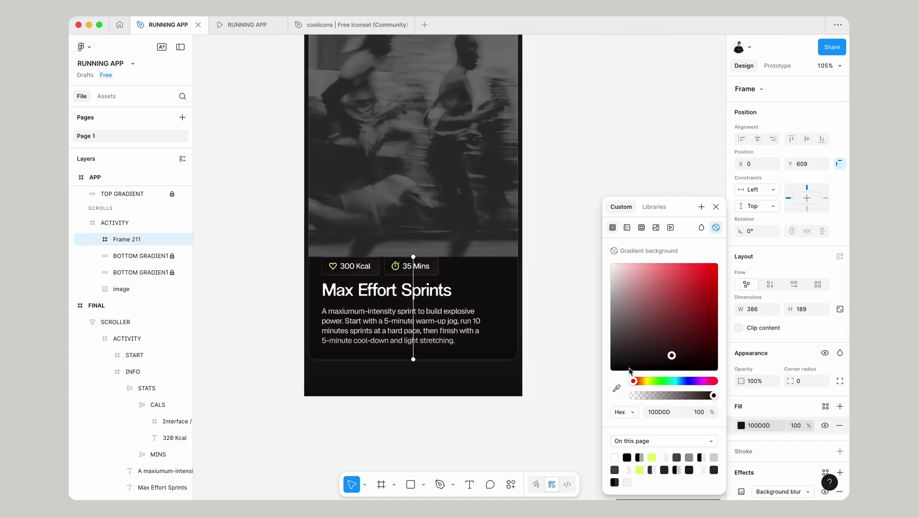
{"action": "left_click_drag", "start_coordinate": [627, 371], "coordinate": [606, 379]}
{"action": "left_click", "coordinate": [701, 415]}
{"action": "type", "text": "1"}
{"action": "key", "text": "Return"}
{"action": "key", "text": "Escape"}
{"action": "left_click", "coordinate": [571, 204]}
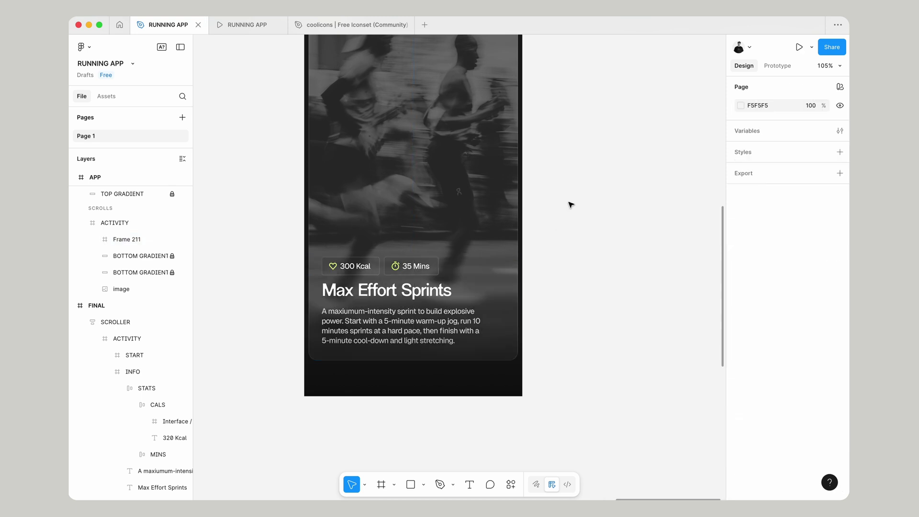
{"action": "scroll", "coordinate": [556, 233], "scroll_direction": "up", "scroll_amount": 5}
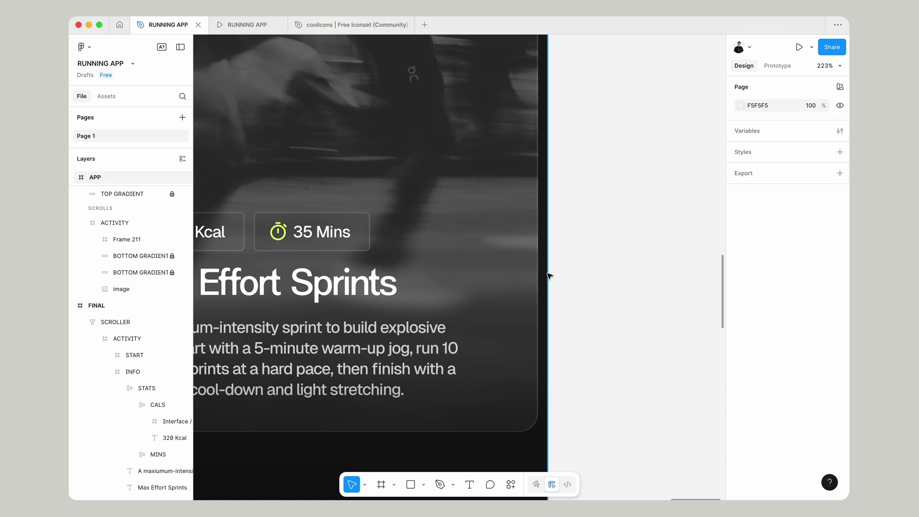
{"action": "scroll", "coordinate": [549, 277], "scroll_direction": "down", "scroll_amount": 6}
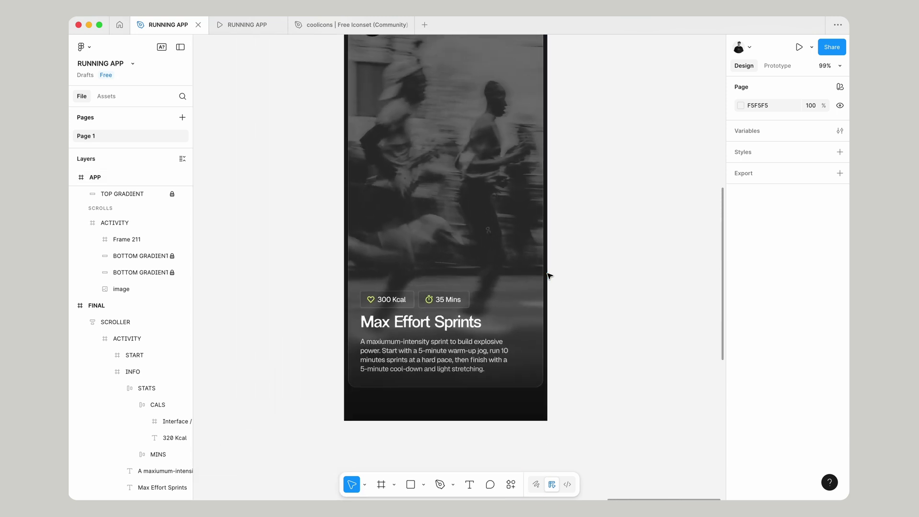
Step: Rename the card layer to INFO
{"action": "double_click", "coordinate": [127, 240]}
{"action": "type", "text": "INFO"}
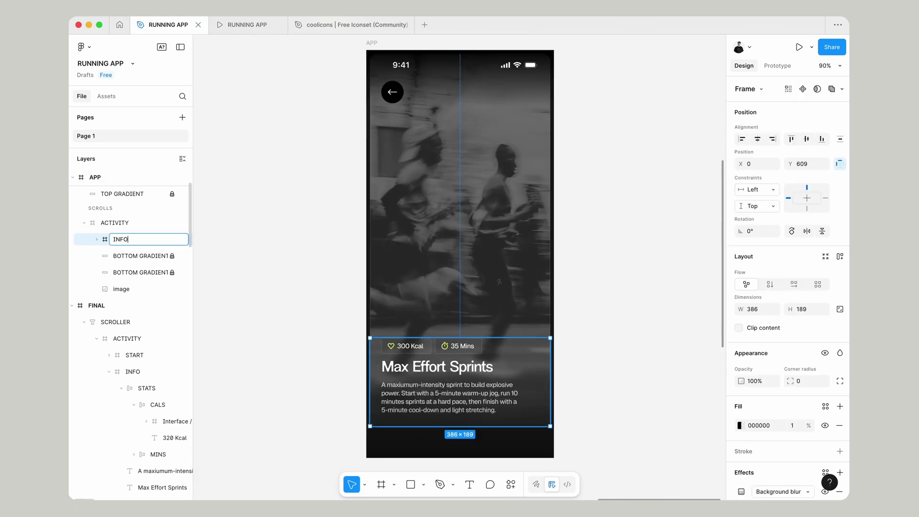
{"action": "key", "text": "Return"}
Step: Draw a new 96×96 frame above the card
{"action": "key", "text": "f"}
{"action": "left_click_drag", "start_coordinate": [475, 307], "coordinate": [517, 337]}
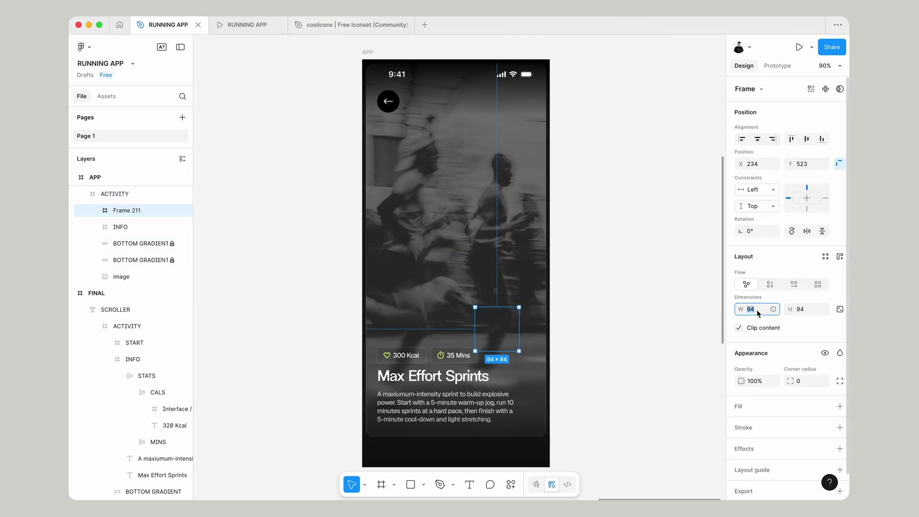
{"action": "type", "text": "96"}
{"action": "key", "text": "Return"}
{"action": "left_click", "coordinate": [813, 310]}
{"action": "type", "text": "96"}
{"action": "key", "text": "Return"}
Step: Fill the square with lime E0FD71 and round it into a circle with radius 90
{"action": "left_click", "coordinate": [443, 358], "text": "super"}
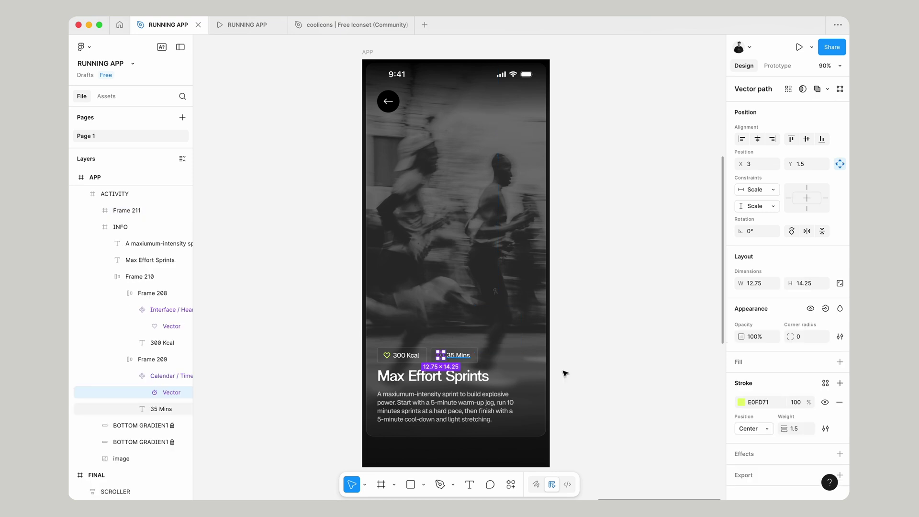
{"action": "left_click", "coordinate": [516, 329]}
{"action": "left_click", "coordinate": [755, 407]}
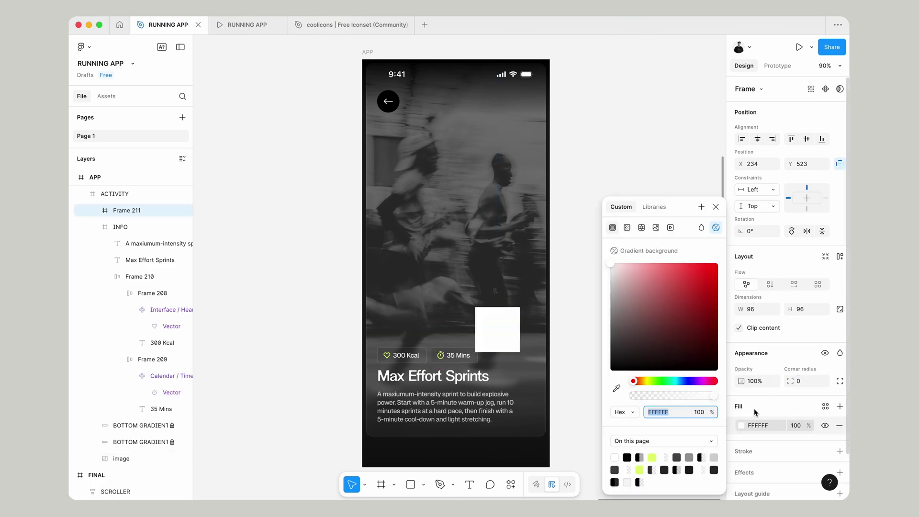
{"action": "left_click", "coordinate": [771, 426]}
{"action": "key", "text": "Return"}
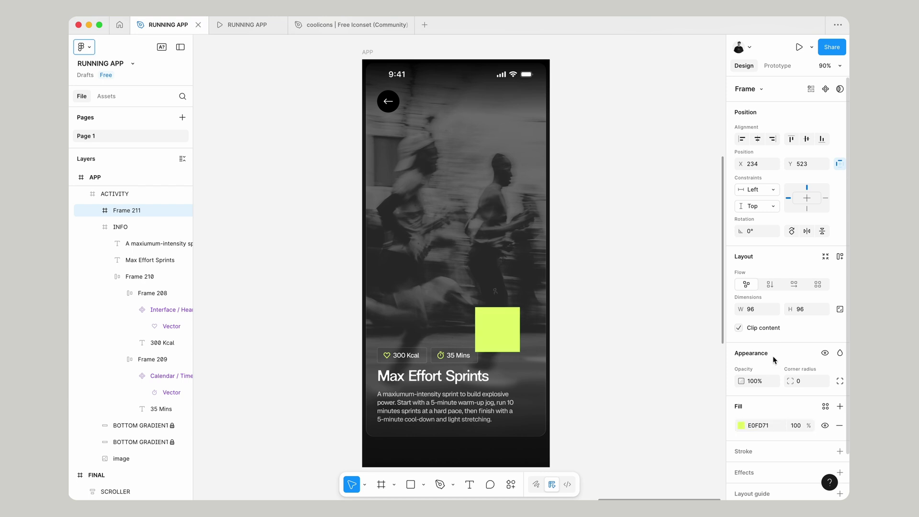
{"action": "left_click", "coordinate": [805, 381]}
{"action": "type", "text": "90"}
{"action": "key", "text": "Return"}
Step: Paste a copy of the title text into the circle and start editing it
{"action": "left_click", "coordinate": [646, 352]}
{"action": "left_click", "coordinate": [475, 376]}
{"action": "left_click", "coordinate": [500, 339]}
{"action": "key", "text": "super+v"}
{"action": "key", "text": "Return"}
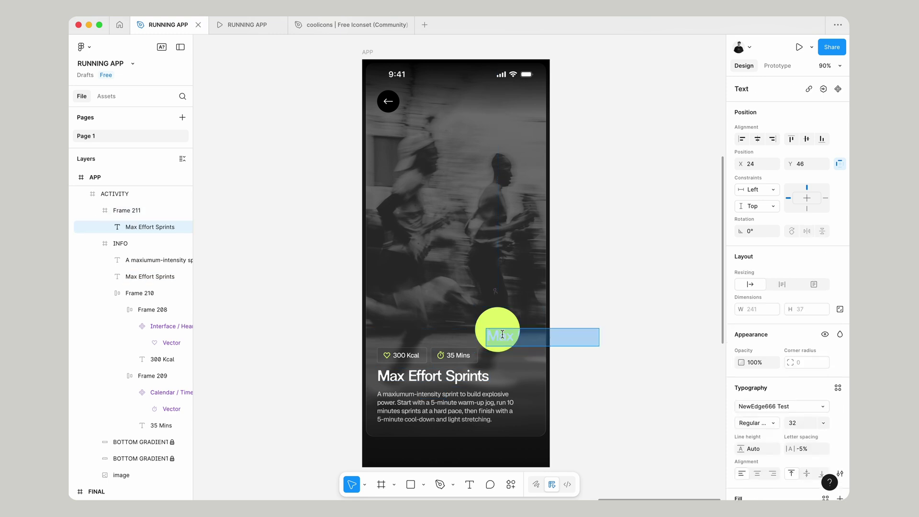
Step: Retype the label as 'Start' and centre it horizontally and vertically in the circle
{"action": "type", "text": "Start"}
{"action": "key", "text": "Escape"}
{"action": "left_click", "coordinate": [757, 139]}
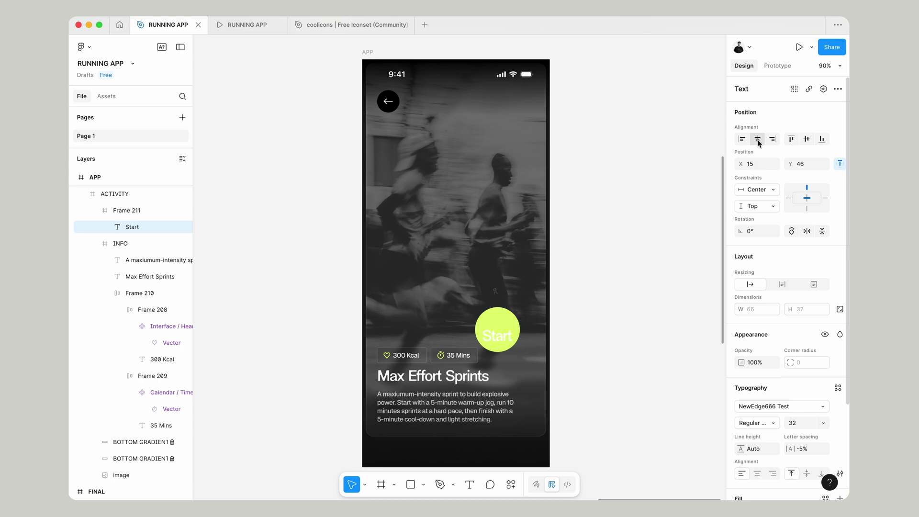
{"action": "left_click", "coordinate": [808, 139]}
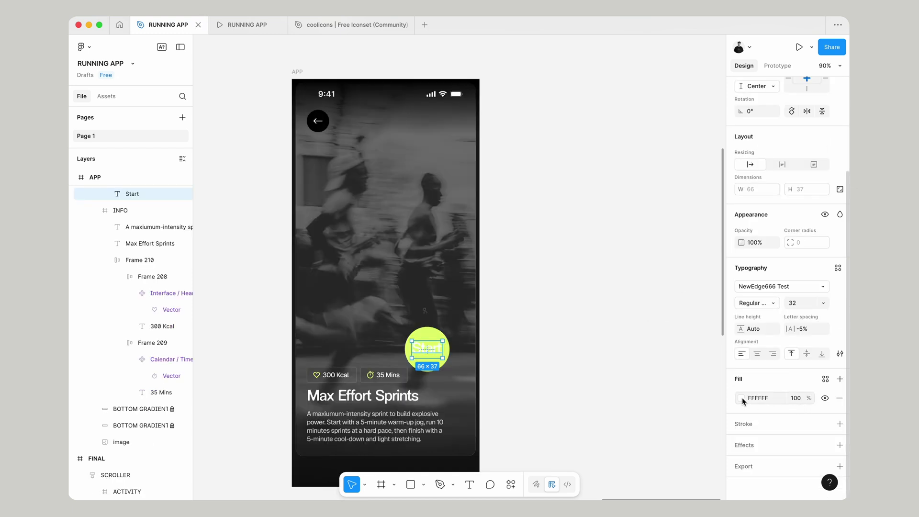
Step: Set the Start label colour to near-black 282828, checked against the back button's fill
{"action": "left_click", "coordinate": [742, 398]}
{"action": "left_click_drag", "start_coordinate": [684, 359], "coordinate": [567, 360]}
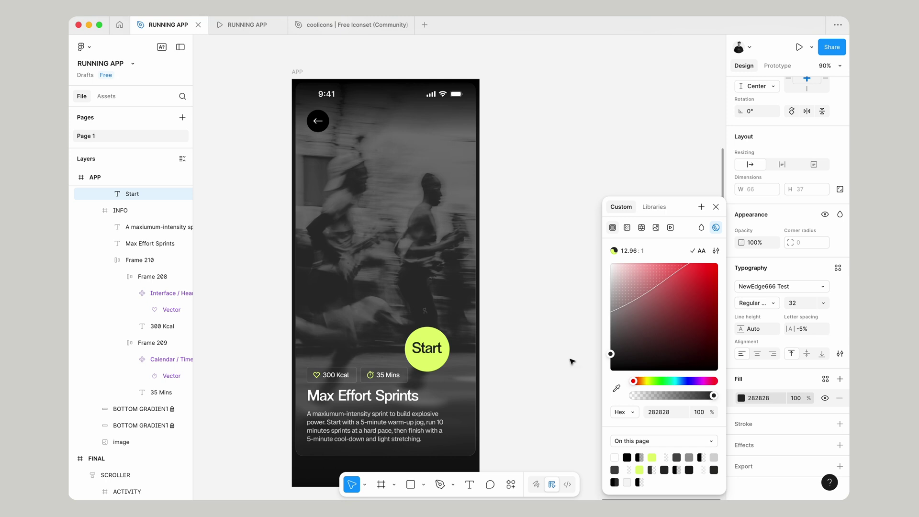
{"action": "left_click", "coordinate": [677, 413]}
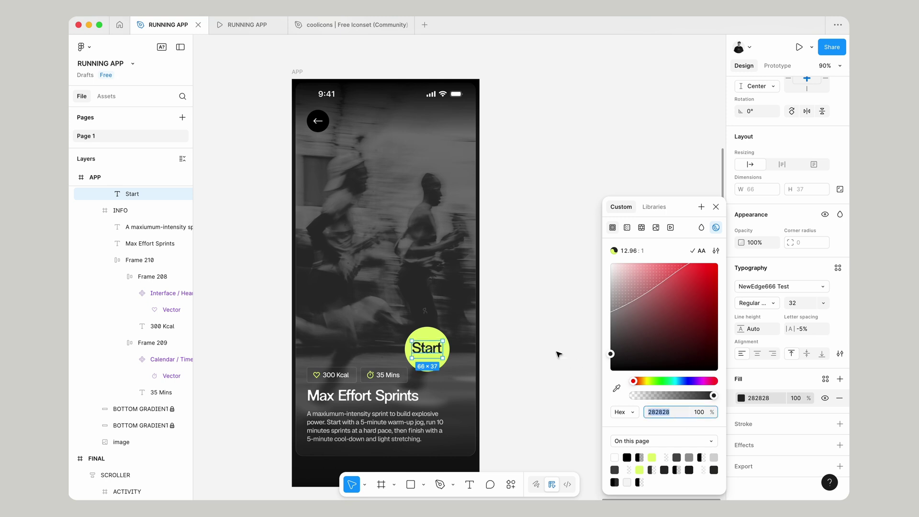
{"action": "left_click", "coordinate": [525, 325]}
{"action": "left_click", "coordinate": [318, 121]}
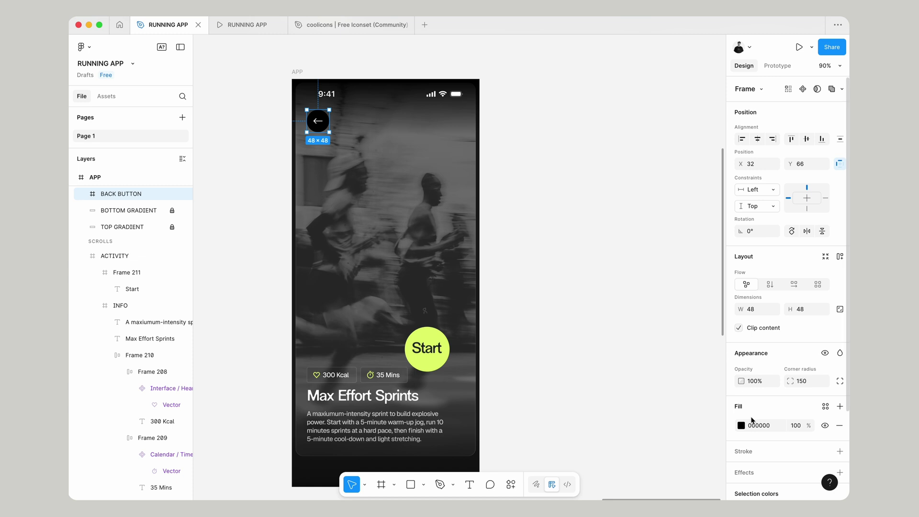
{"action": "left_click", "coordinate": [759, 426]}
{"action": "left_click", "coordinate": [629, 381]}
Step: Move the Start circle down and to the right
{"action": "scroll", "coordinate": [630, 381], "scroll_direction": "left", "scroll_amount": 3}
{"action": "scroll", "coordinate": [630, 382], "scroll_direction": "up", "scroll_amount": 1}
{"action": "left_click", "coordinate": [479, 353]}
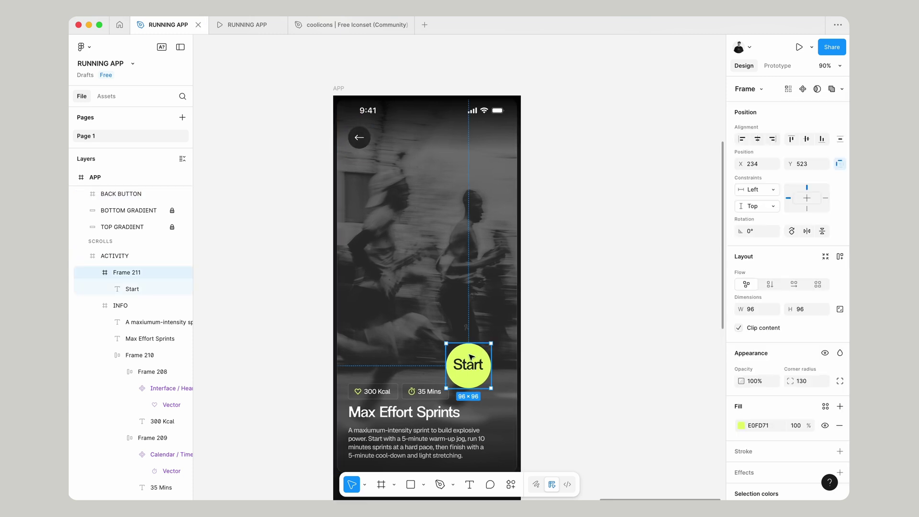
{"action": "left_click_drag", "start_coordinate": [471, 357], "coordinate": [491, 375]}
Step: Give the circle a 4 px outside black stroke at 10% opacity
{"action": "left_click", "coordinate": [840, 452]}
{"action": "left_click", "coordinate": [742, 470]}
{"action": "left_click", "coordinate": [797, 497]}
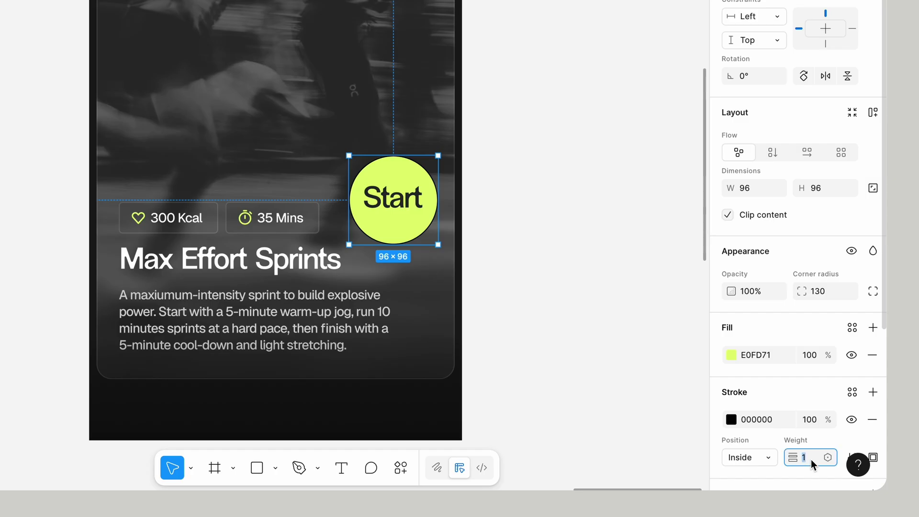
{"action": "type", "text": "4"}
{"action": "key", "text": "Return"}
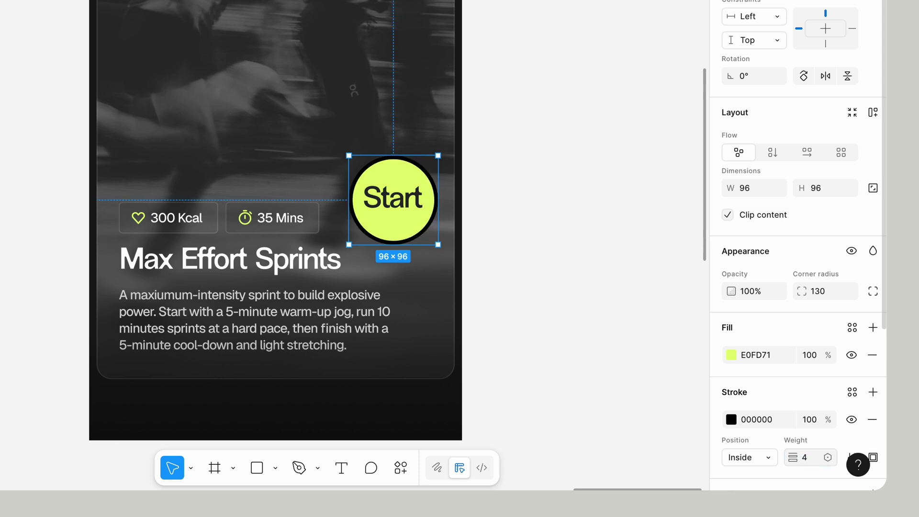
{"action": "left_click", "coordinate": [755, 456]}
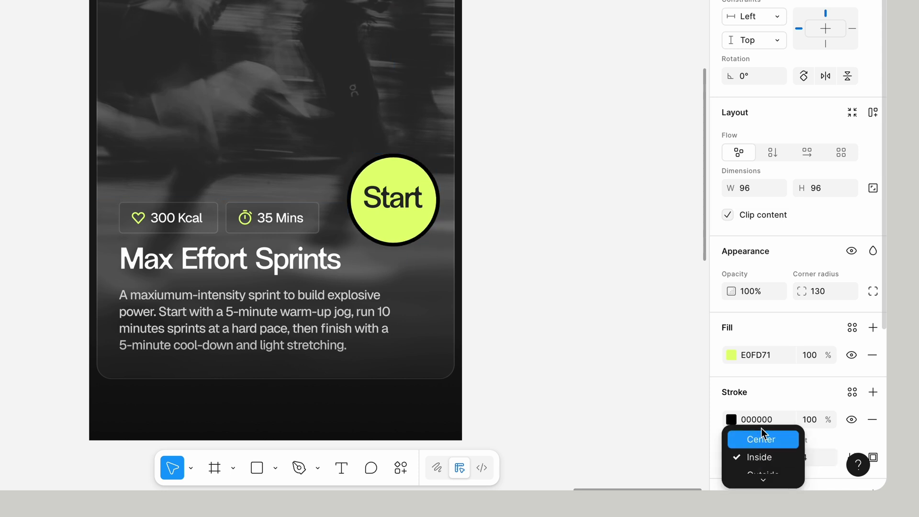
{"action": "left_click", "coordinate": [762, 468]}
{"action": "left_click", "coordinate": [816, 427]}
{"action": "type", "text": "10"}
{"action": "key", "text": "Return"}
Step: Nudge the circle left beside the stats and check its spacing to the card
{"action": "scroll", "coordinate": [667, 277], "scroll_direction": "up", "scroll_amount": 3}
{"action": "left_click_drag", "start_coordinate": [447, 237], "coordinate": [441, 240]}
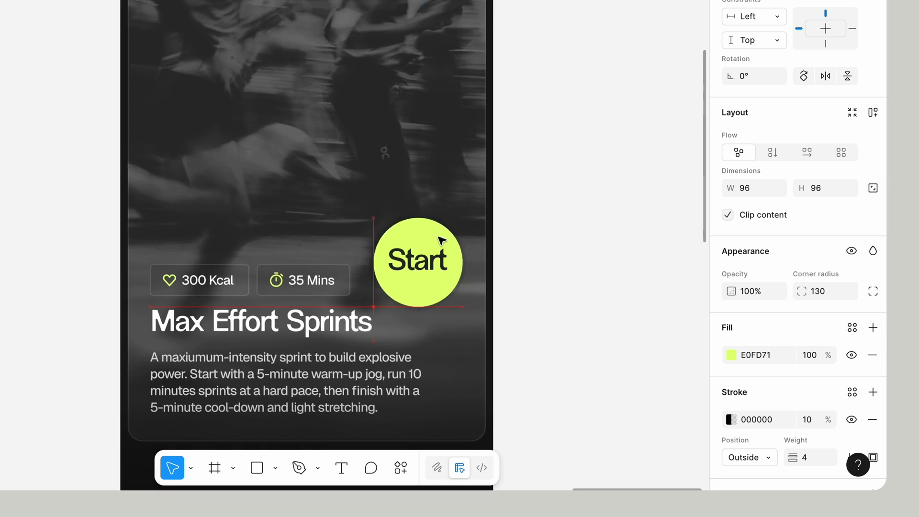
{"action": "key", "text": "alt"}
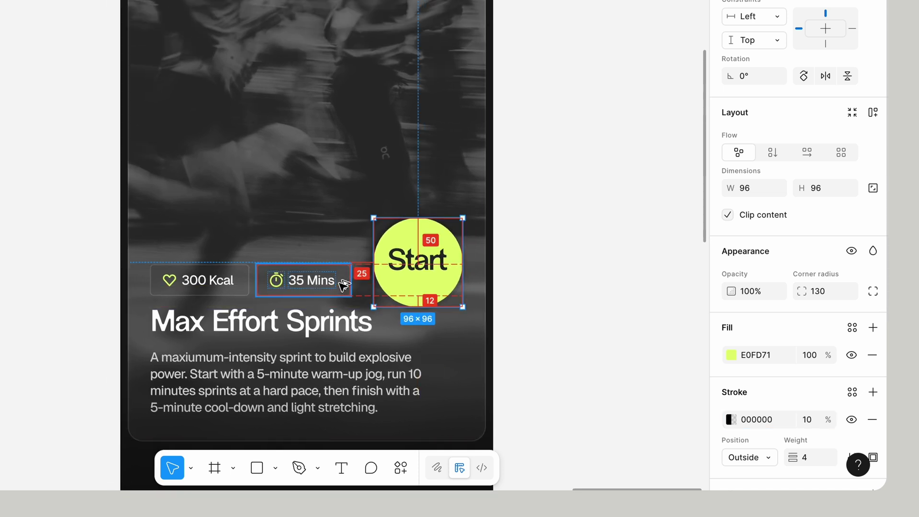
Step: Draw a small circle on the card and give it a layer blur of 24
{"action": "left_click", "coordinate": [275, 467]}
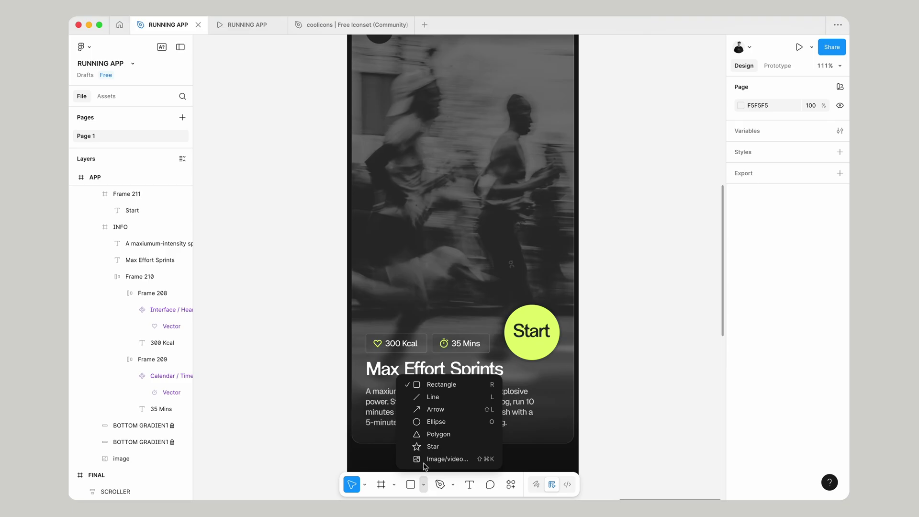
{"action": "left_click", "coordinate": [436, 421]}
{"action": "left_click_drag", "start_coordinate": [463, 254], "coordinate": [493, 276]}
{"action": "left_click", "coordinate": [840, 428]}
{"action": "left_click", "coordinate": [656, 388]}
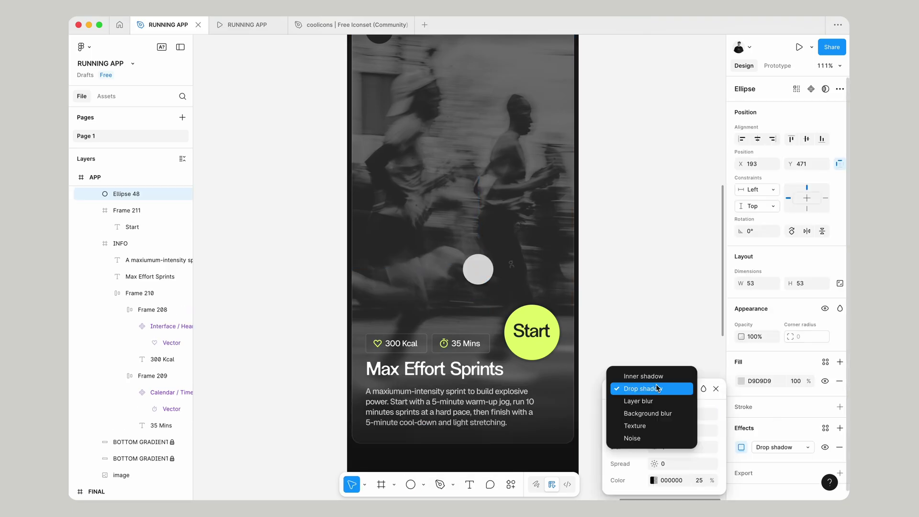
{"action": "left_click", "coordinate": [669, 396]}
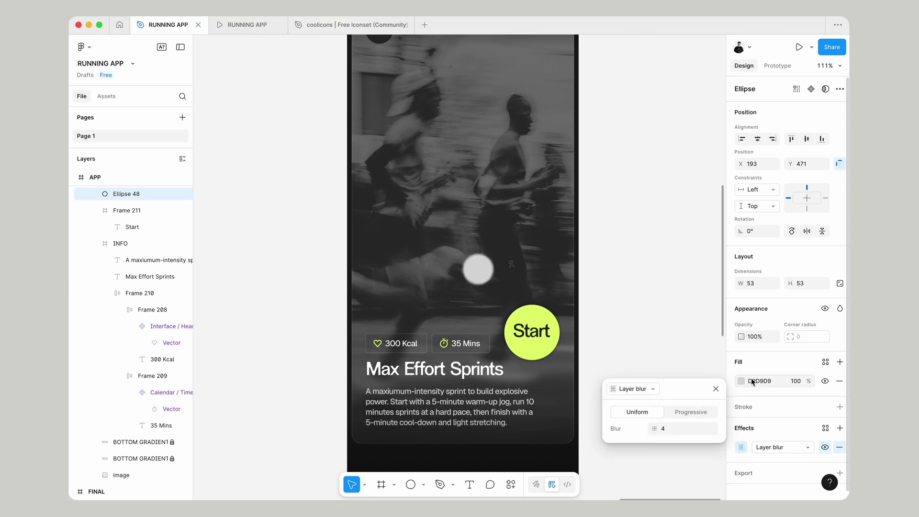
{"action": "left_click", "coordinate": [680, 429]}
{"action": "type", "text": "24"}
{"action": "key", "text": "Return"}
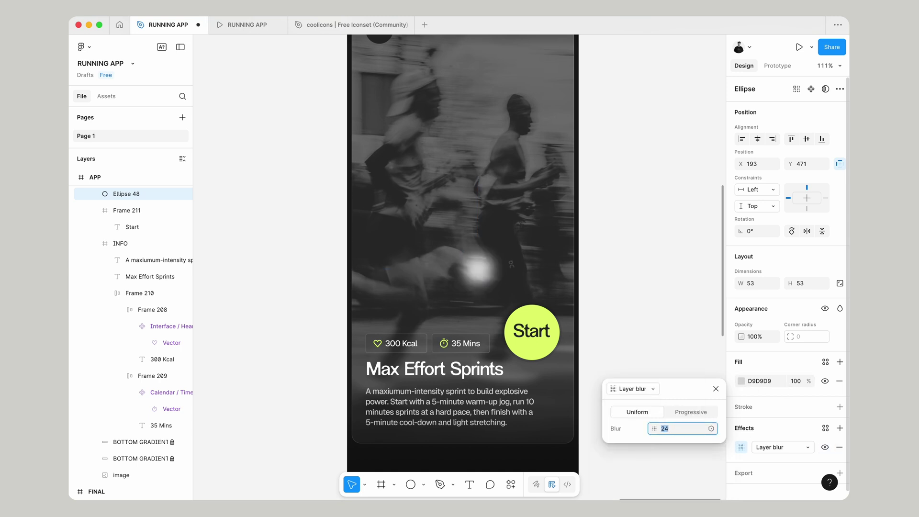
Step: Eyedrop the Start button's #E0FD71 into the circle and layer it beneath Start in Frame 211
{"action": "left_click", "coordinate": [742, 382]}
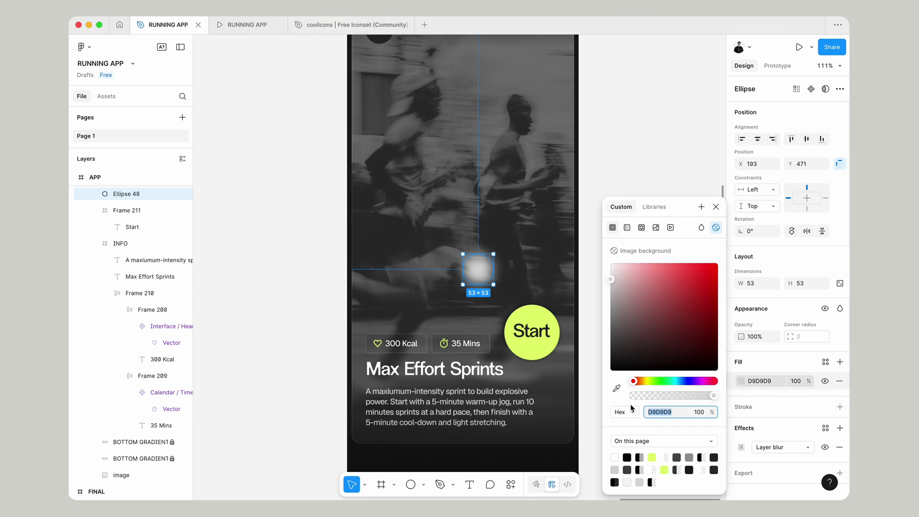
{"action": "left_click", "coordinate": [617, 388]}
{"action": "left_click", "coordinate": [534, 316]}
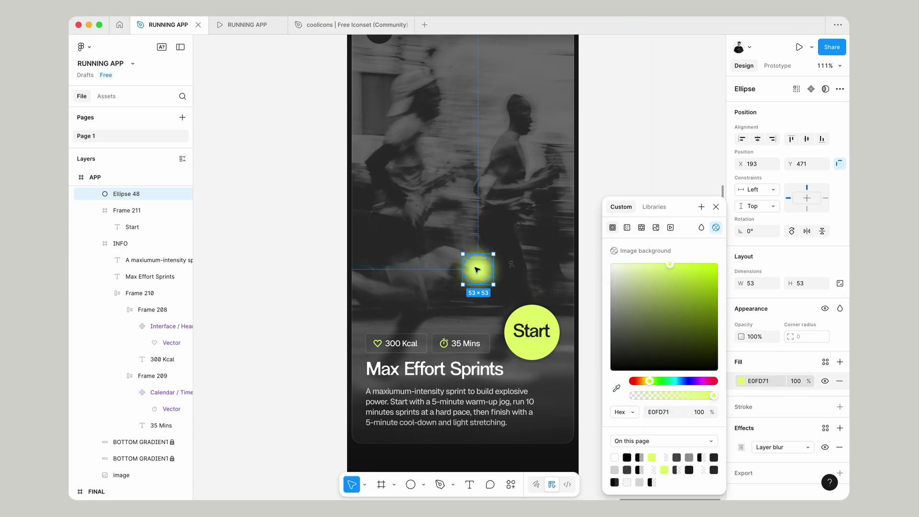
{"action": "left_click_drag", "start_coordinate": [479, 272], "coordinate": [556, 351]}
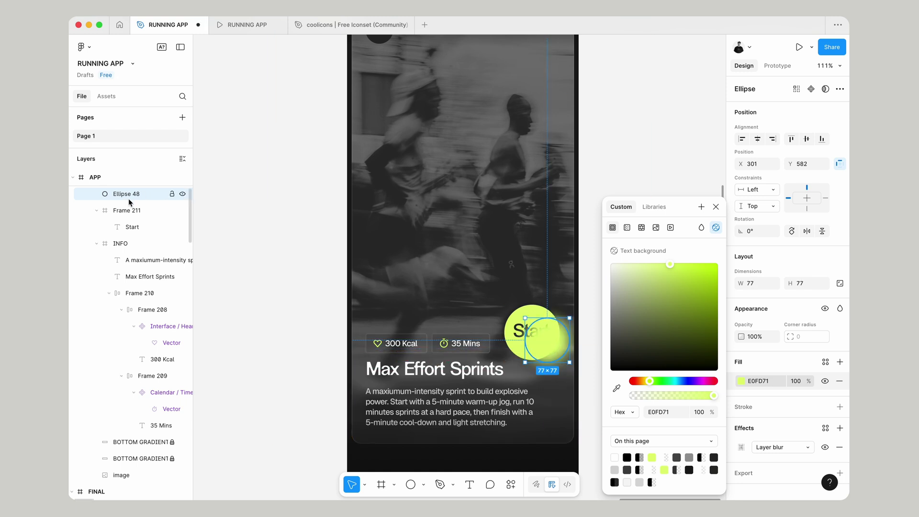
{"action": "left_click", "coordinate": [97, 210]}
{"action": "left_click_drag", "start_coordinate": [135, 194], "coordinate": [135, 218]}
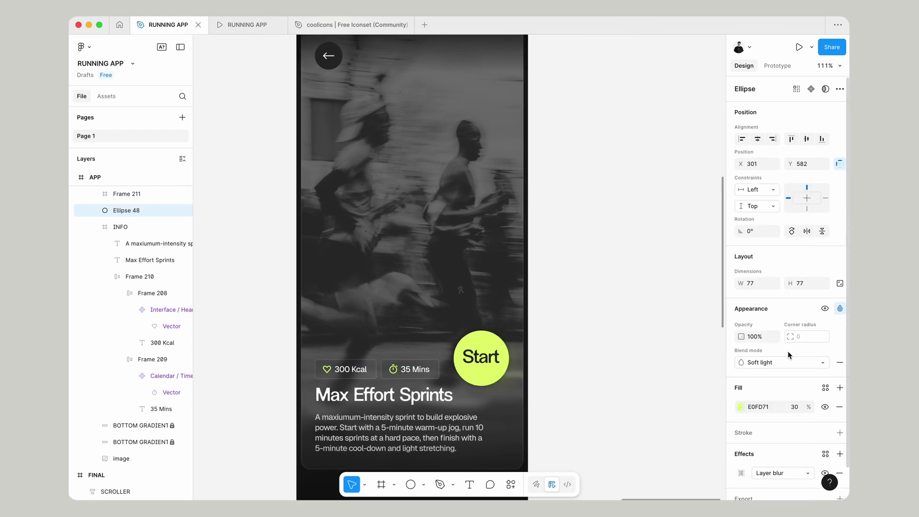
Step: Set the glow circle's fill opacity to 100% and nudge it up slightly
{"action": "left_click", "coordinate": [798, 409]}
{"action": "type", "text": "100"}
{"action": "key", "text": "Return"}
{"action": "scroll", "coordinate": [642, 359], "scroll_direction": "left", "scroll_amount": 2}
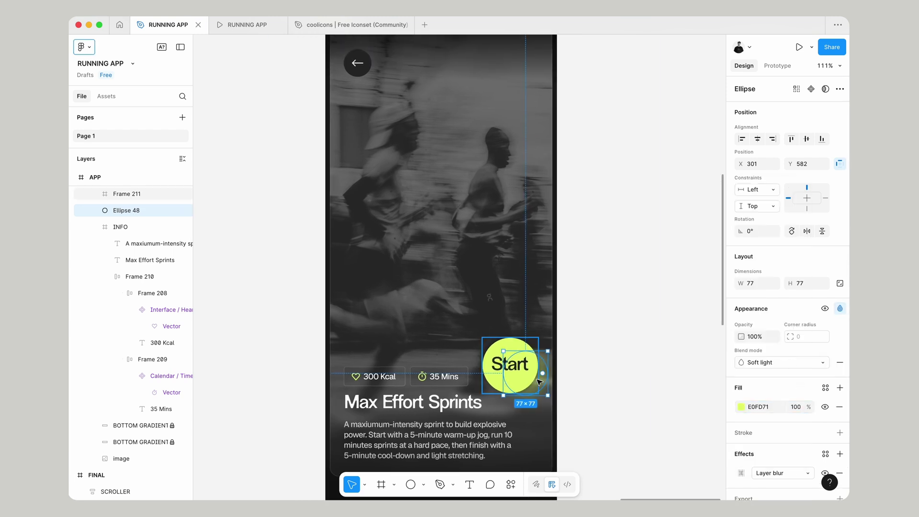
{"action": "left_click_drag", "start_coordinate": [538, 381], "coordinate": [538, 379]}
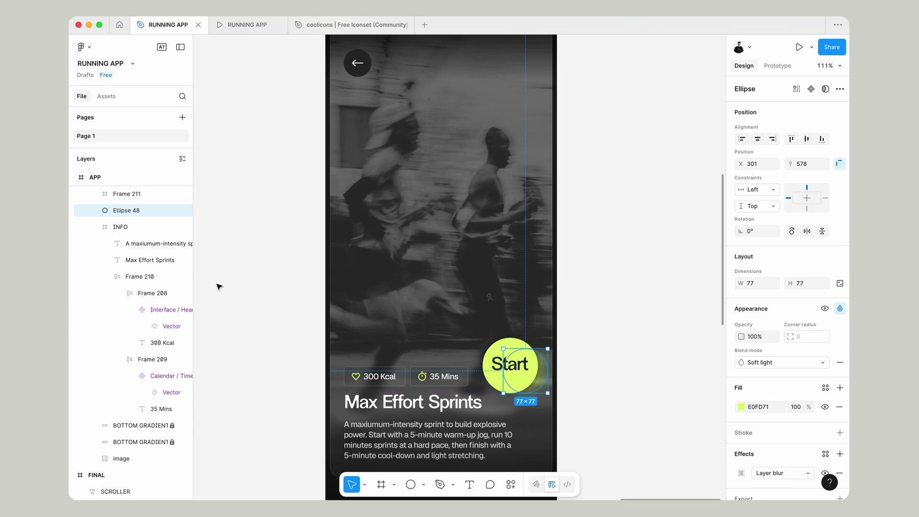
Step: Rename the Start button's frame to START
{"action": "scroll", "coordinate": [131, 220], "scroll_direction": "up", "scroll_amount": 2}
{"action": "double_click", "coordinate": [123, 236]}
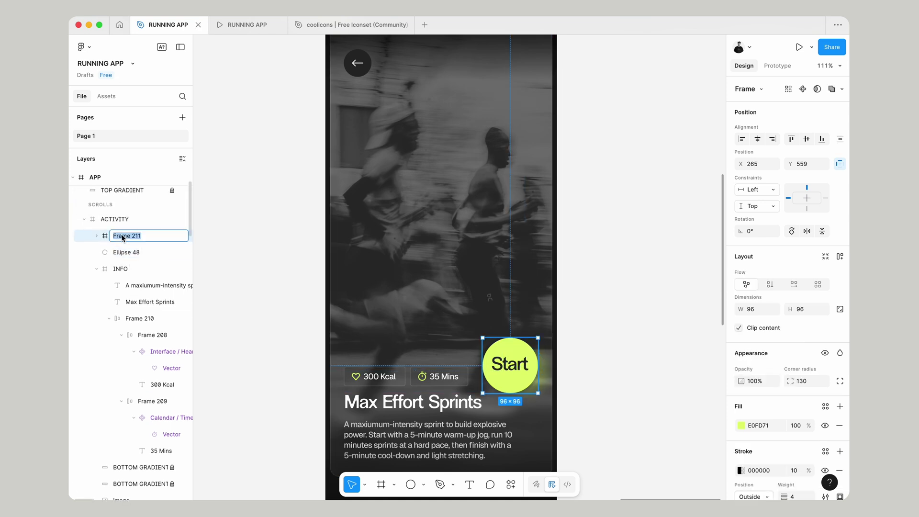
{"action": "type", "text": "START"}
{"action": "key", "text": "Return"}
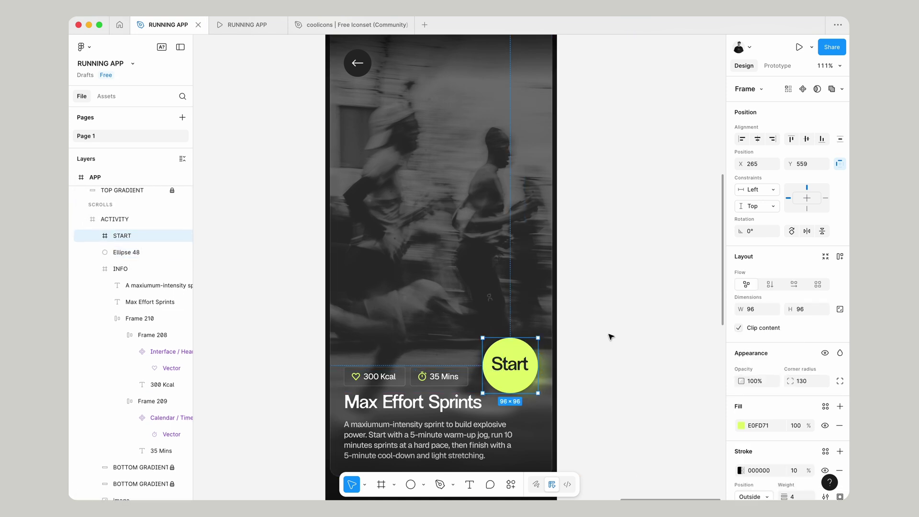
Step: Wrap the ACTIVITY card in a new frame named SCROLL
{"action": "left_click", "coordinate": [609, 335]}
{"action": "scroll", "coordinate": [610, 340], "scroll_direction": "left", "scroll_amount": 2}
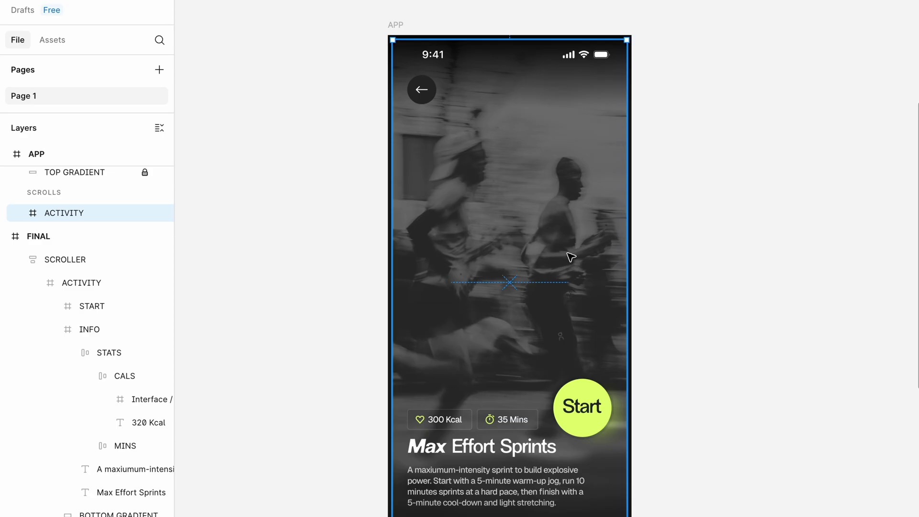
{"action": "right_click", "coordinate": [69, 211]}
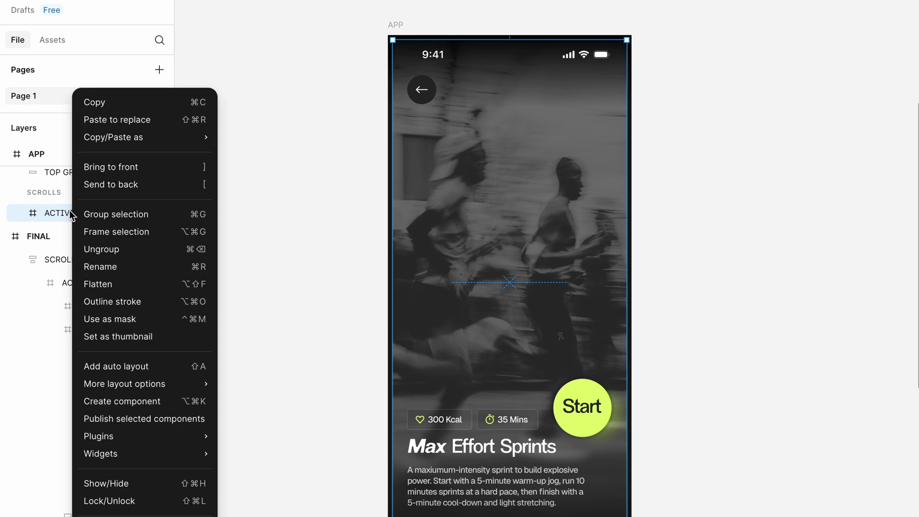
{"action": "left_click", "coordinate": [118, 232]}
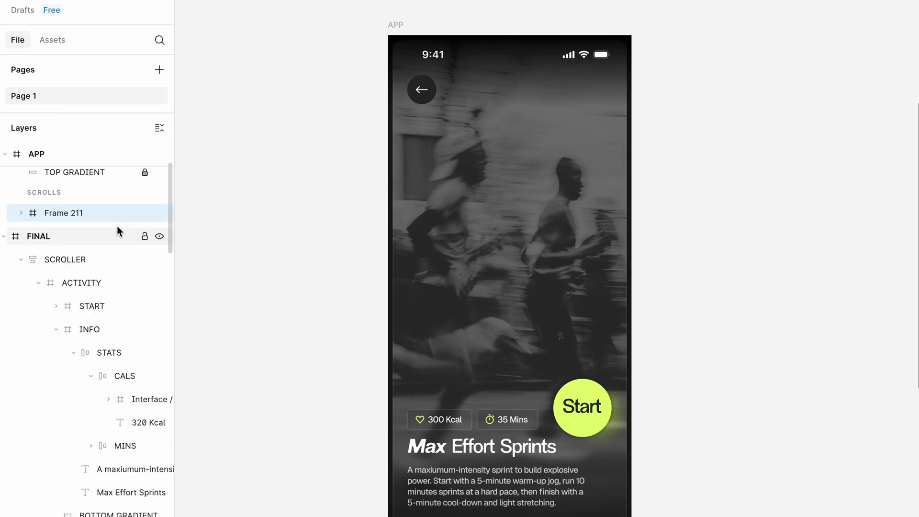
{"action": "left_click", "coordinate": [20, 213]}
{"action": "double_click", "coordinate": [71, 211]}
{"action": "type", "text": "SCROLL"}
{"action": "key", "text": "Return"}
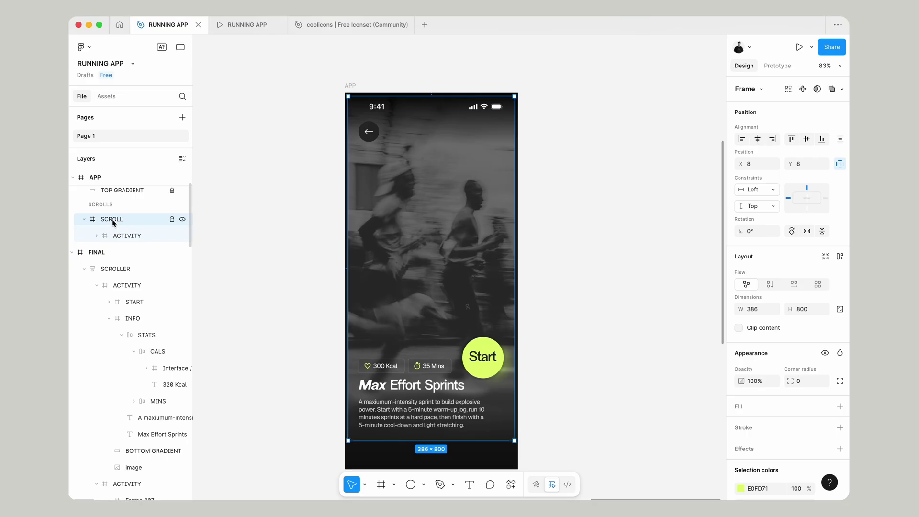
Step: Add auto layout to SCROLL, make three ACTIVITY cards stacked vertically with gap 8, then wrap SCROLL in a frame
{"action": "key", "text": "shift+a"}
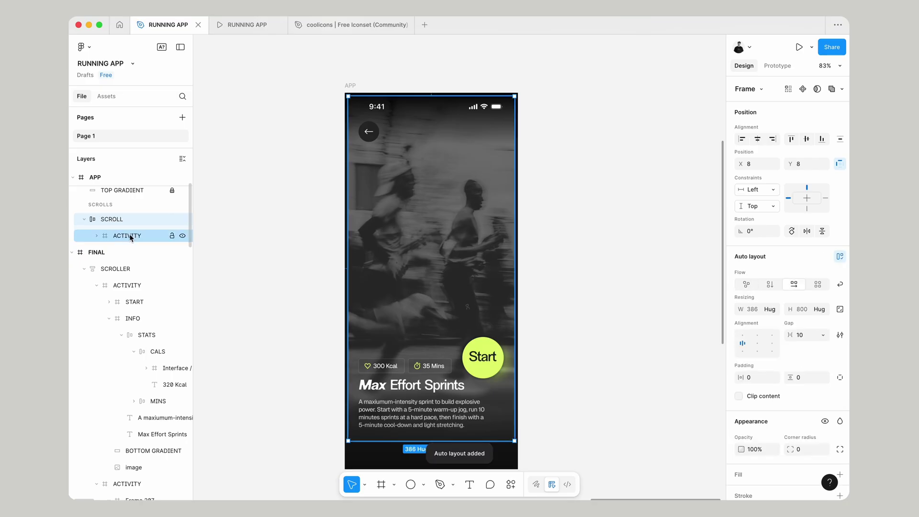
{"action": "left_click", "coordinate": [178, 234]}
{"action": "key", "text": "super+d"}
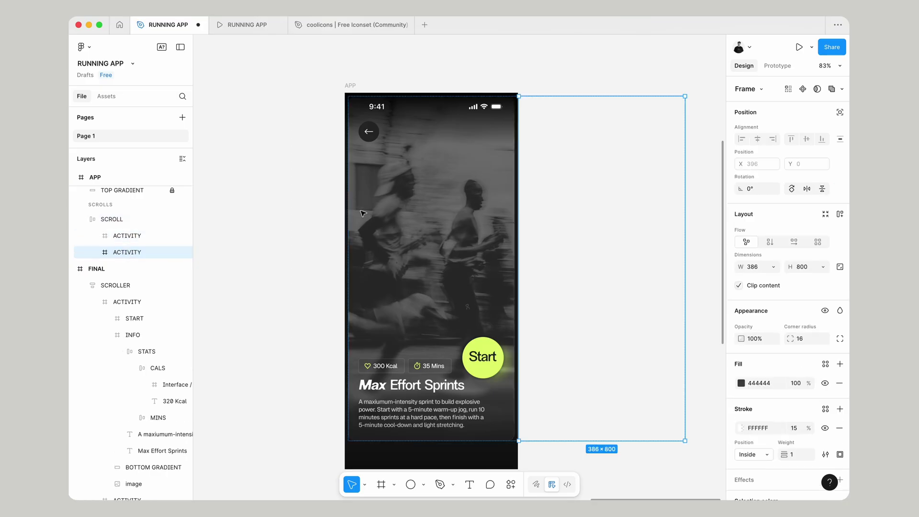
{"action": "key", "text": "super+d"}
{"action": "left_click", "coordinate": [79, 218]}
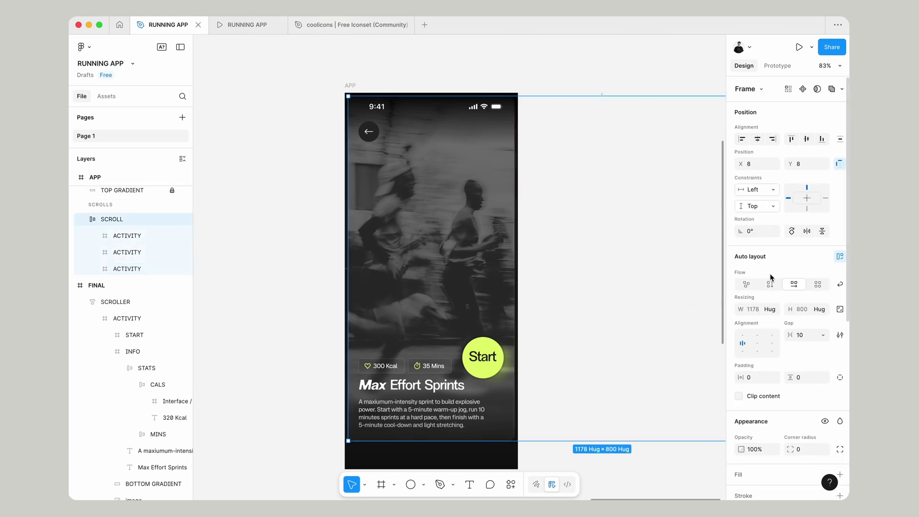
{"action": "left_click", "coordinate": [774, 286]}
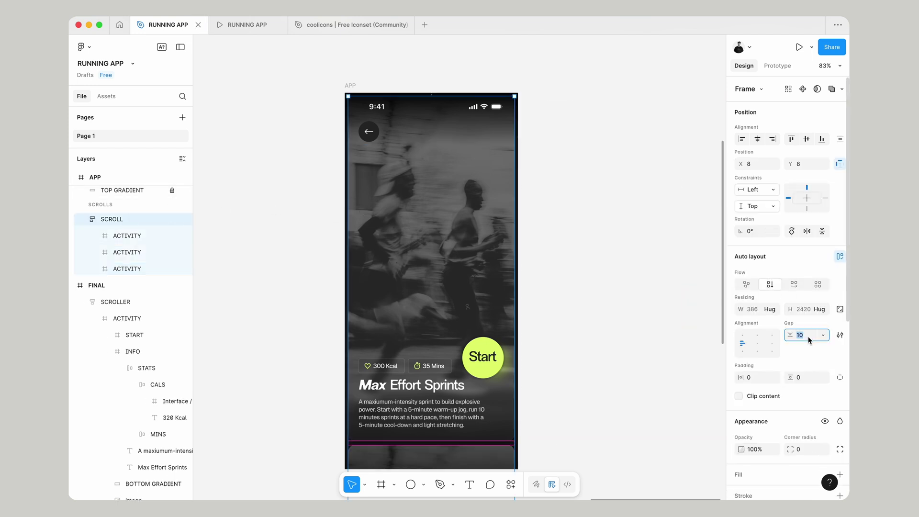
{"action": "type", "text": "8"}
{"action": "key", "text": "Return"}
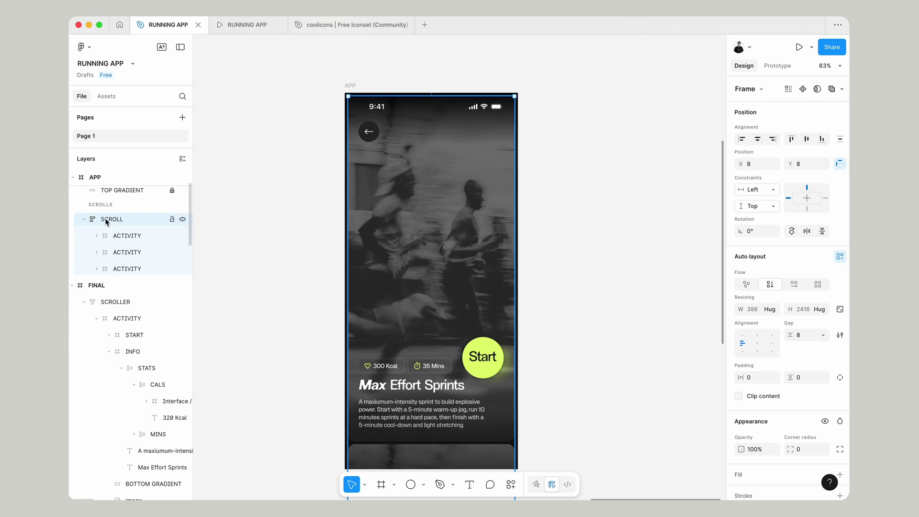
{"action": "right_click", "coordinate": [109, 220]}
{"action": "left_click", "coordinate": [125, 233]}
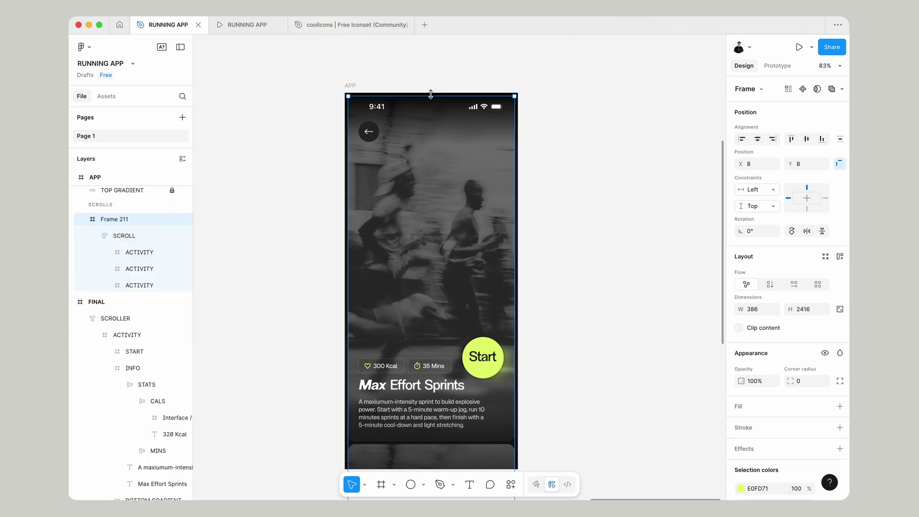
Step: Stretch the wrapper frame to the screen's top edge and full 402 width
{"action": "left_click_drag", "start_coordinate": [431, 94], "coordinate": [431, 93]}
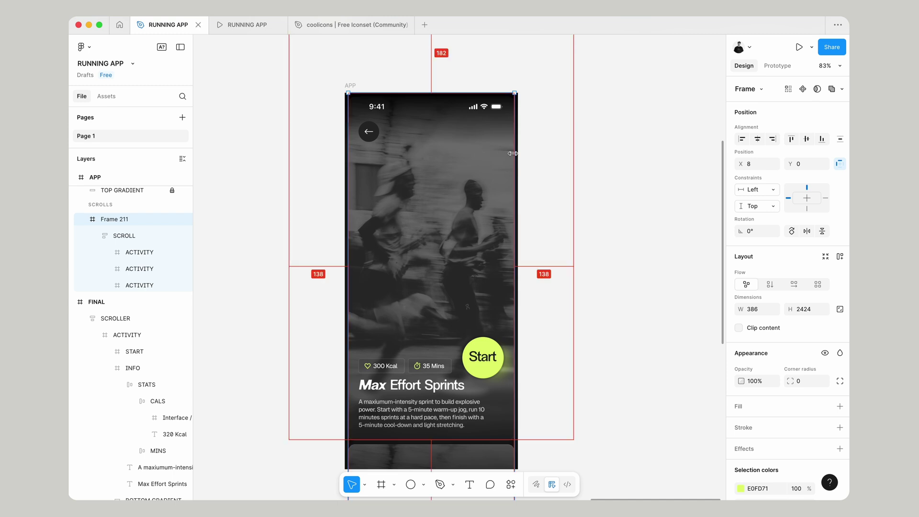
{"action": "left_click_drag", "start_coordinate": [515, 153], "coordinate": [516, 153]}
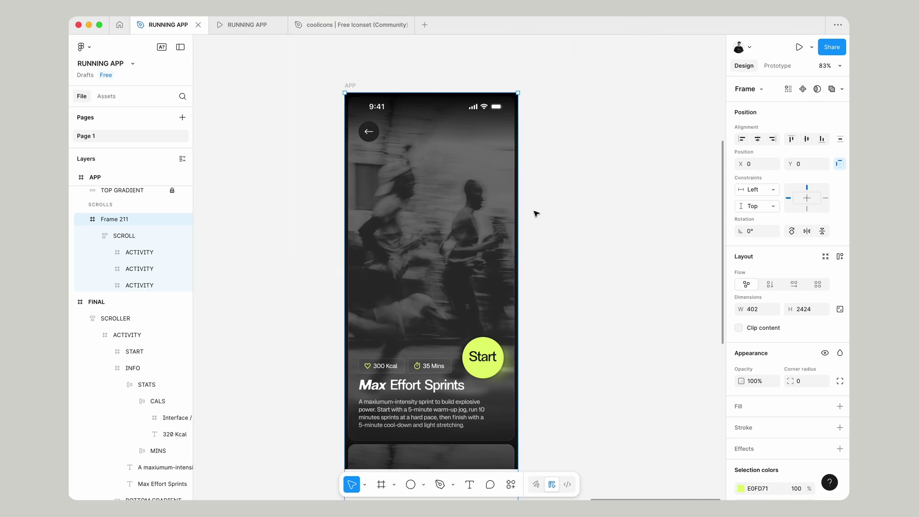
{"action": "scroll", "coordinate": [536, 214], "scroll_direction": "down", "scroll_amount": 4}
{"action": "scroll", "coordinate": [529, 240], "scroll_direction": "down", "scroll_amount": 5}
{"action": "scroll", "coordinate": [527, 263], "scroll_direction": "down", "scroll_amount": 4}
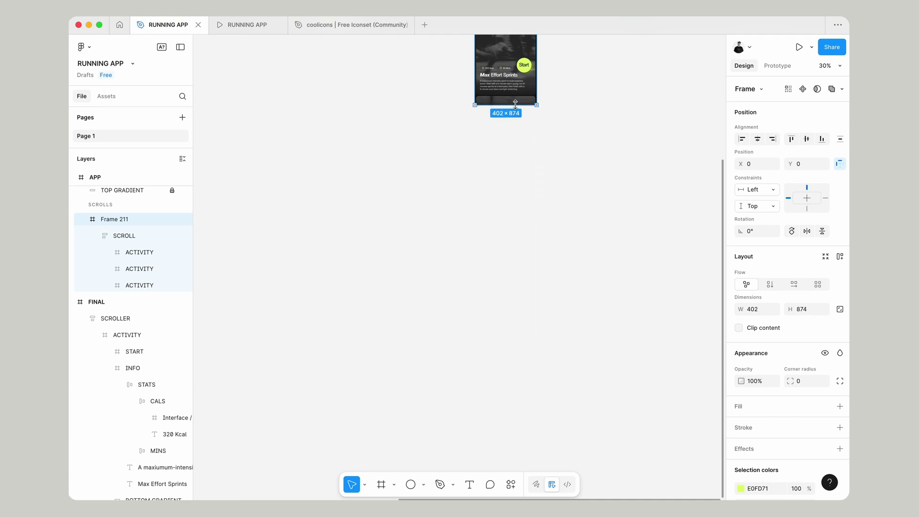
Step: Fit the APP screen in view and bring up the frame's Overflow scrolling options in prototype settings
{"action": "key", "text": "shift+2"}
{"action": "key", "text": "shift+e"}
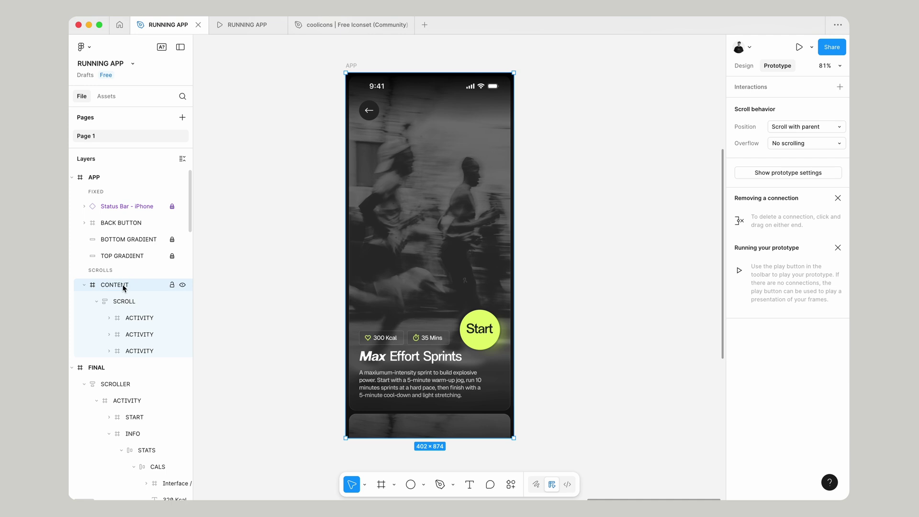
{"action": "left_click", "coordinate": [792, 145]}
Step: Set CONTENT's overflow to Vertical and scroll the preview down to the third workout card
{"action": "left_click", "coordinate": [798, 167]}
{"action": "left_click", "coordinate": [247, 25]}
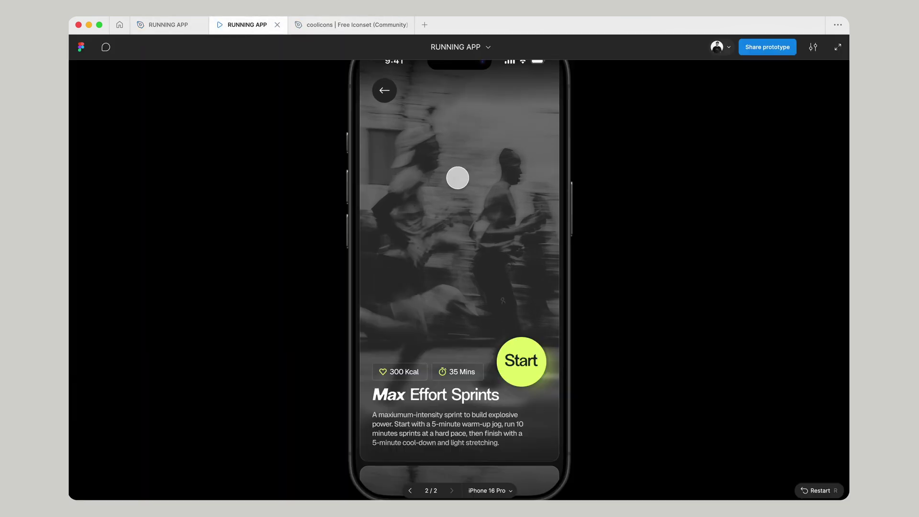
{"action": "left_click_drag", "start_coordinate": [480, 316], "coordinate": [486, 191]}
{"action": "left_click_drag", "start_coordinate": [486, 353], "coordinate": [494, 222]}
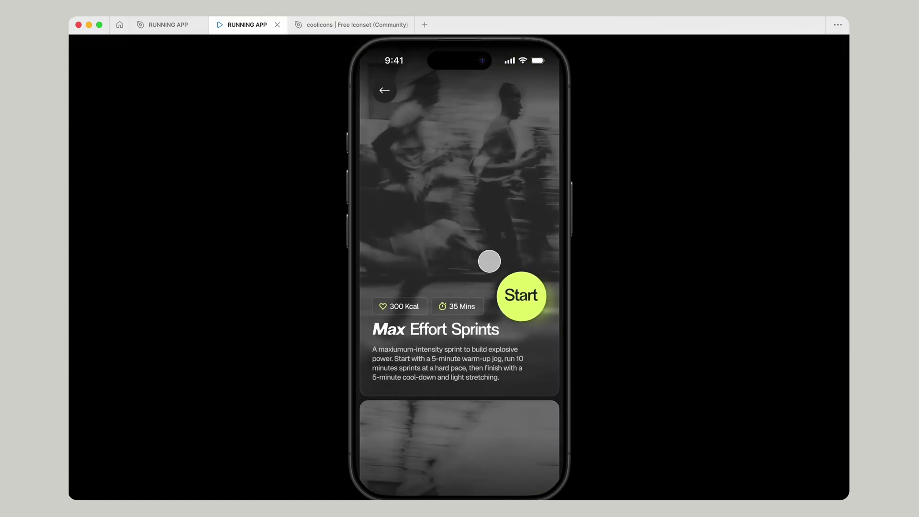
{"action": "left_click_drag", "start_coordinate": [478, 380], "coordinate": [484, 269]}
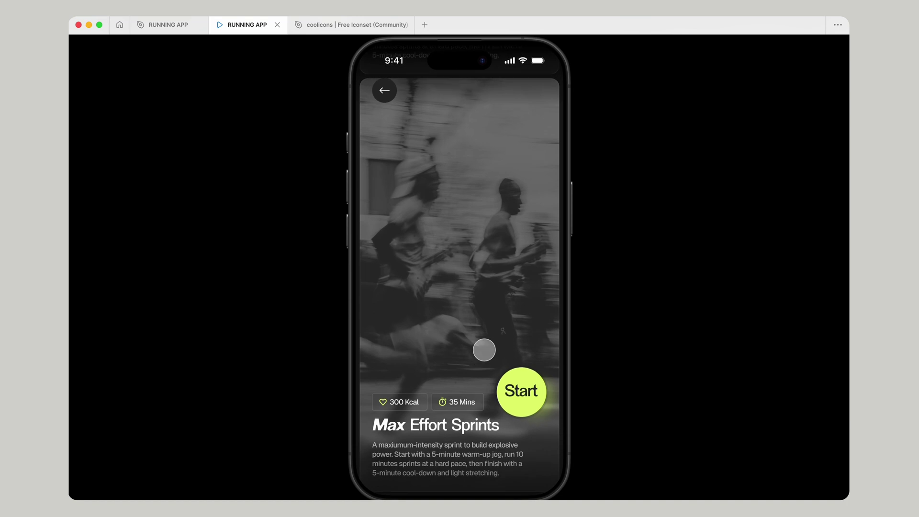